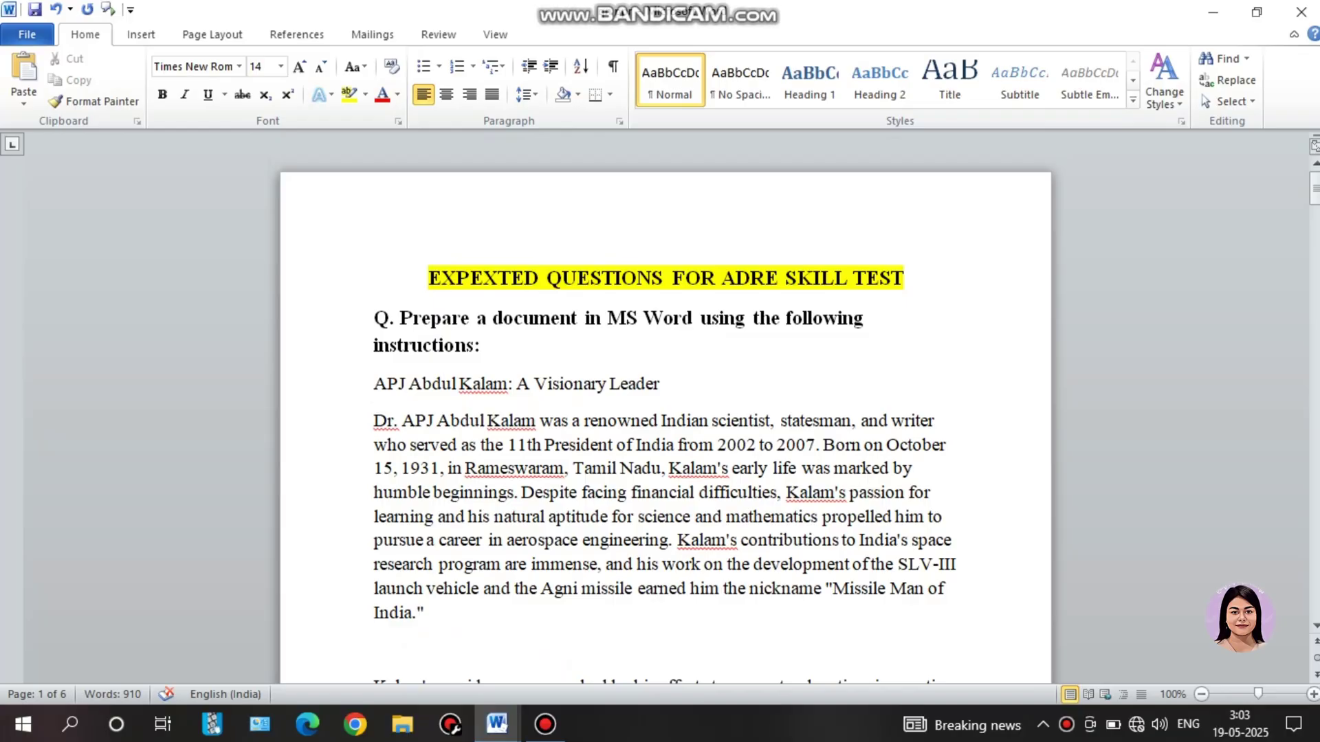
# Read through the Kalam passage and the numbered formatting instructions in the question paper document.
pyautogui.scroll(-1, 665, 426)
pyautogui.scroll(1, 665, 426)
pyautogui.scroll(-3, 666, 427)
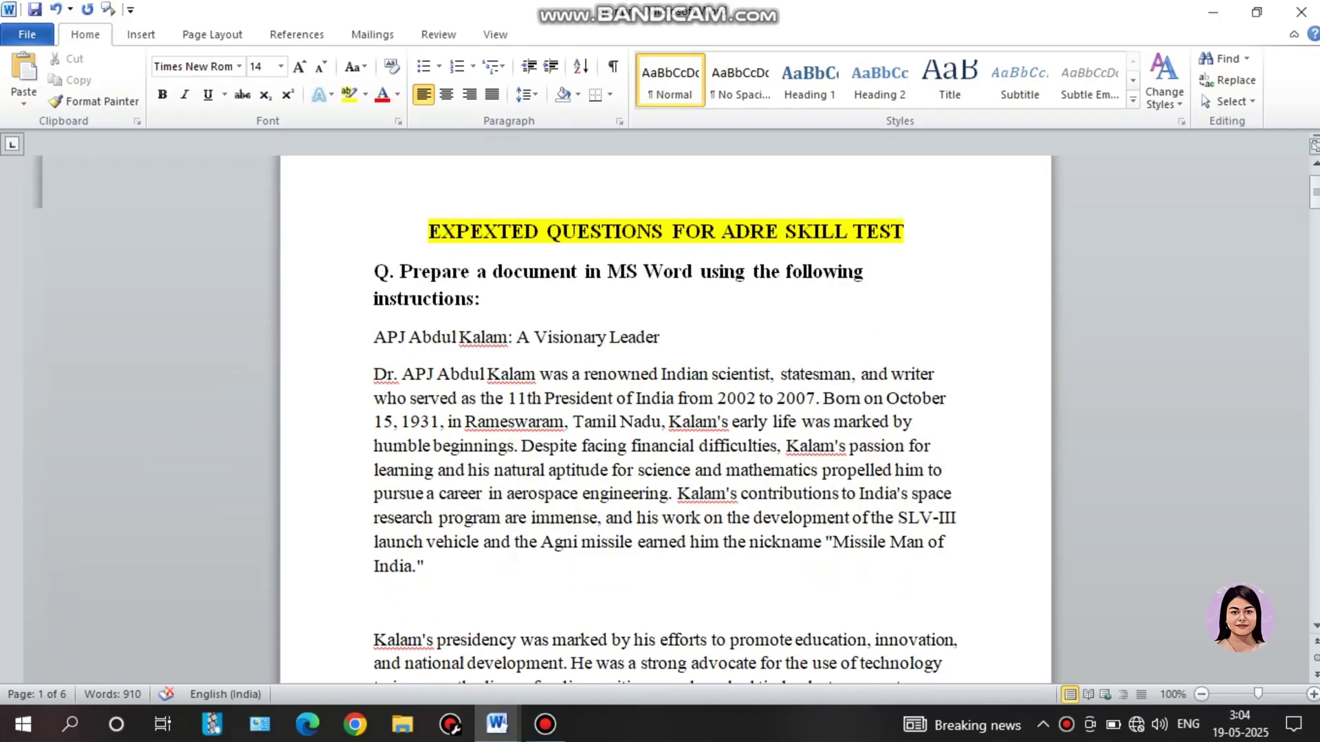
pyautogui.scroll(-4, 665, 426)
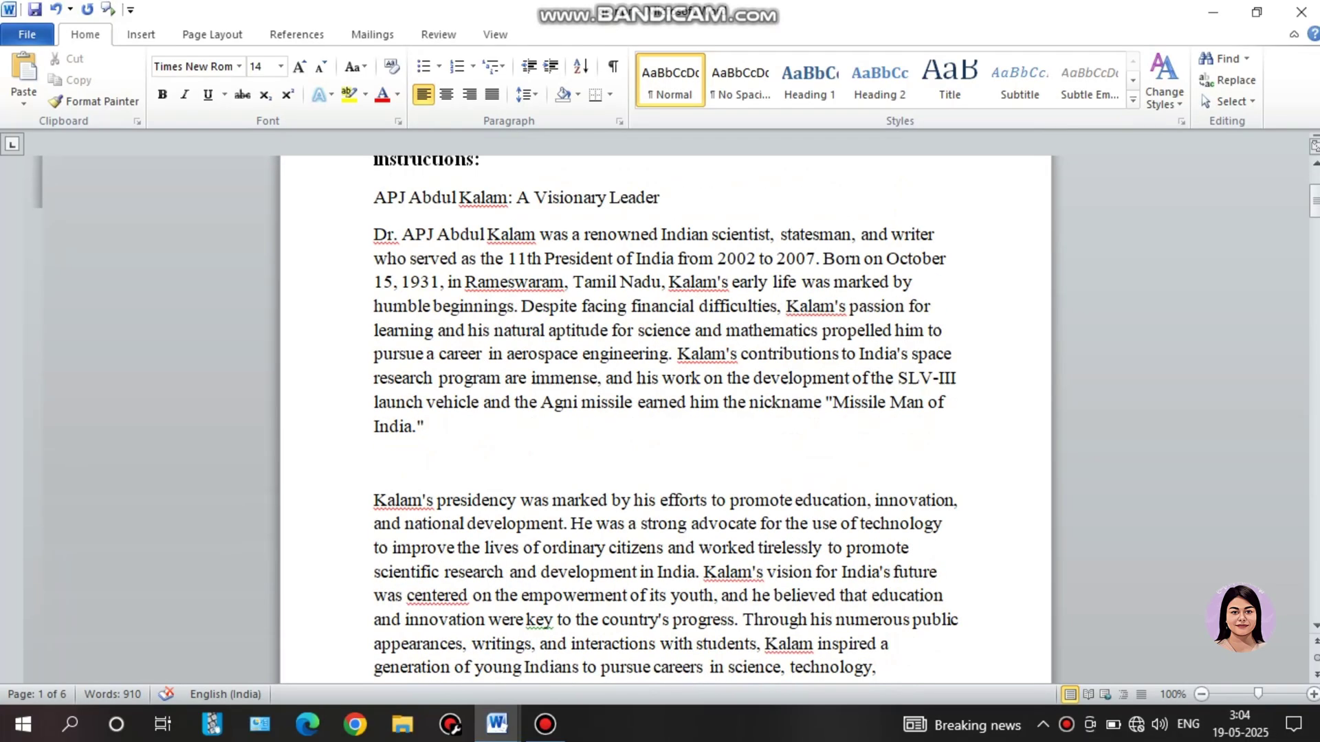
pyautogui.scroll(-3, 666, 426)
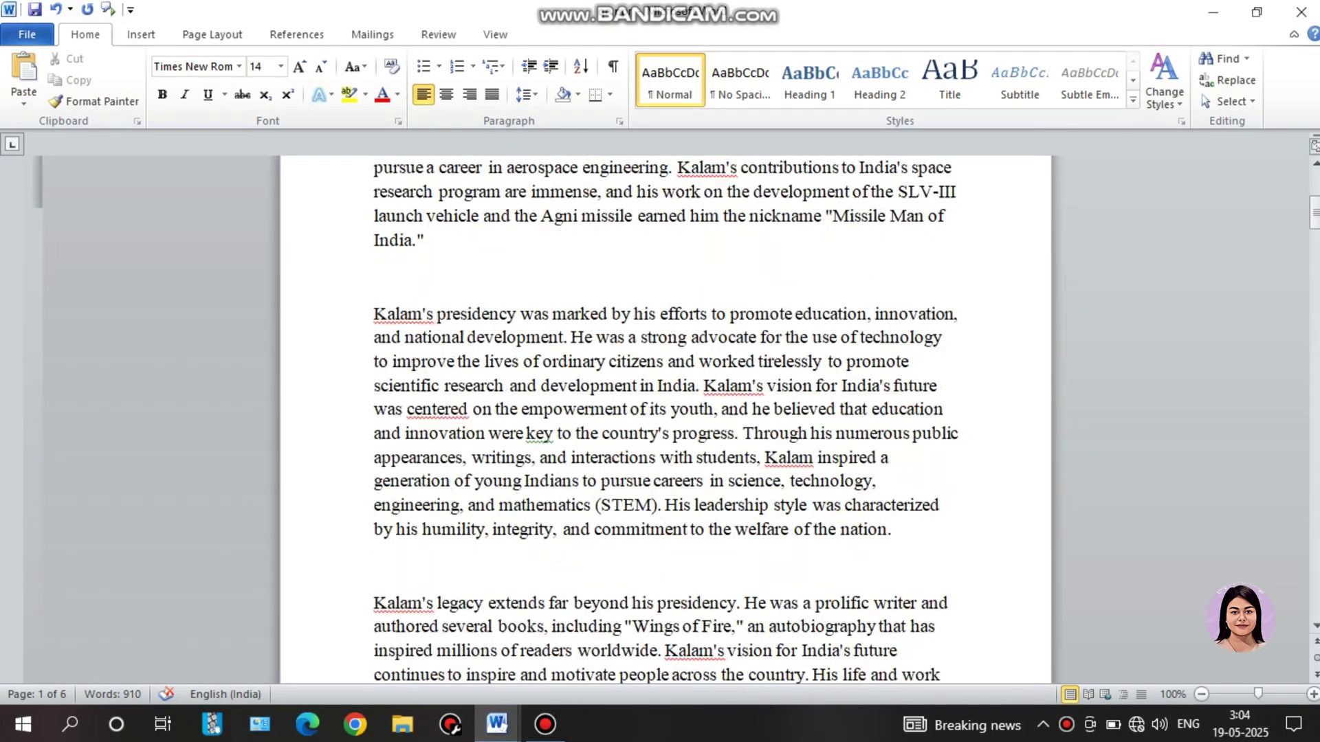
pyautogui.scroll(7, 665, 420)
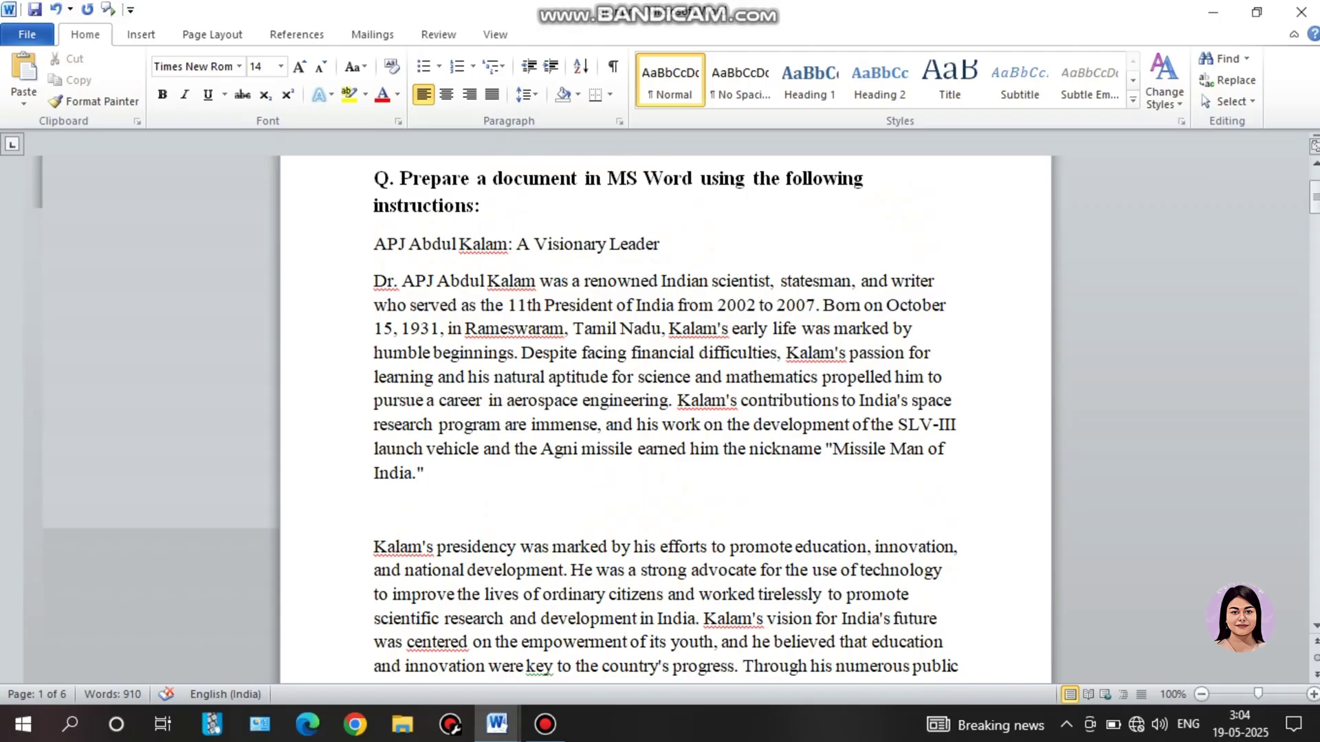
pyautogui.scroll(-7, 665, 412)
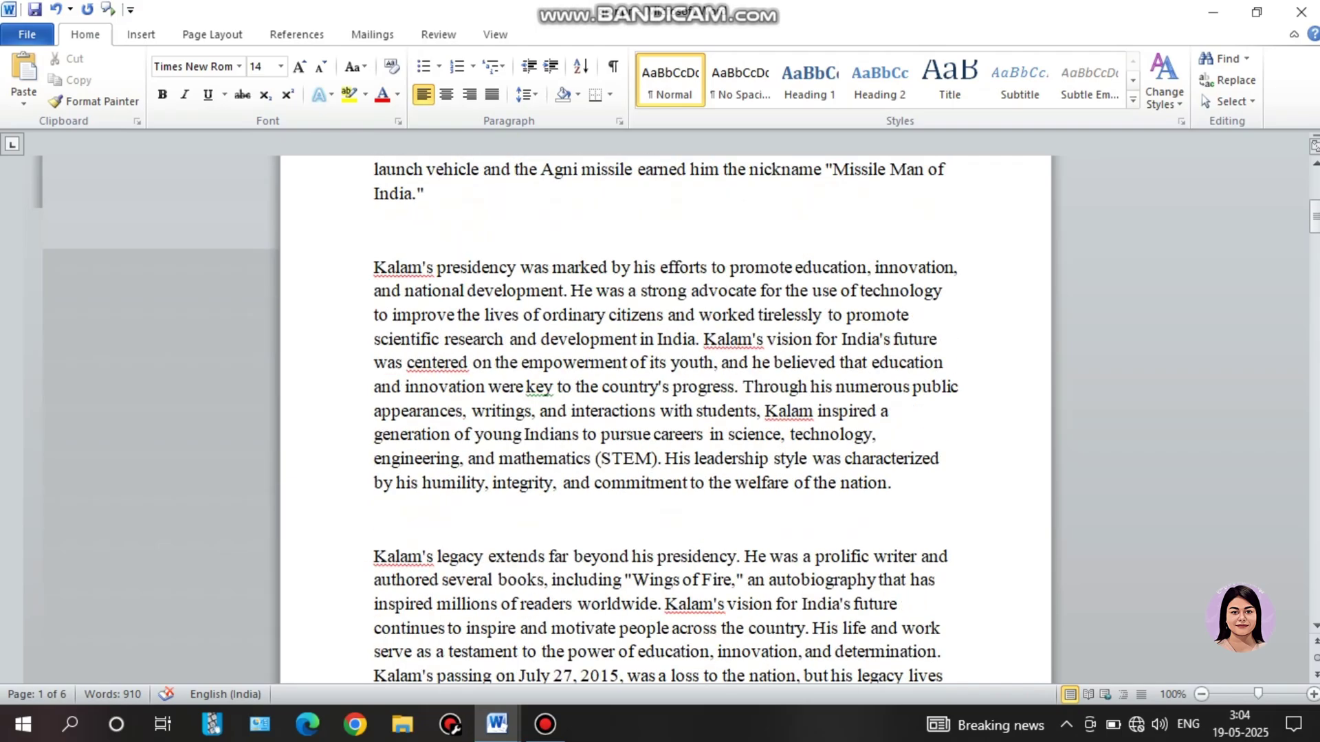
pyautogui.scroll(-8, 665, 413)
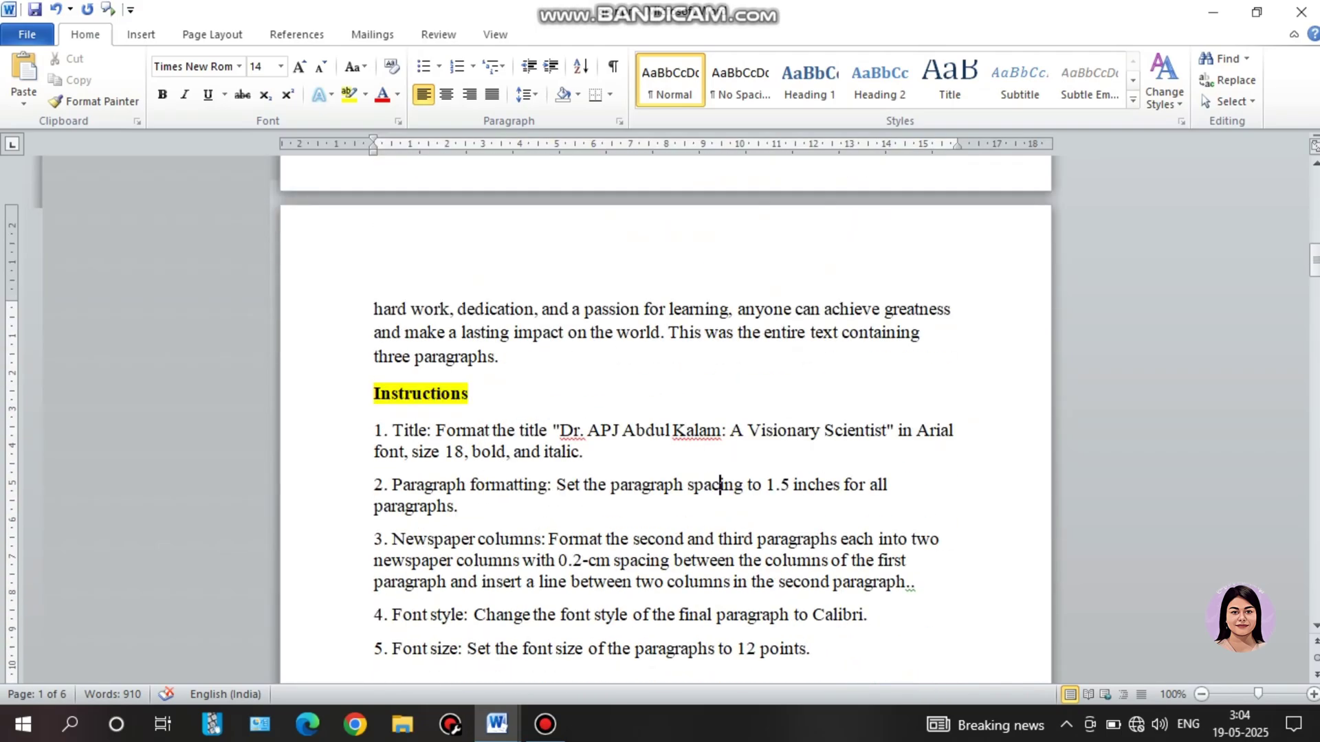
pyautogui.scroll(-4, 666, 412)
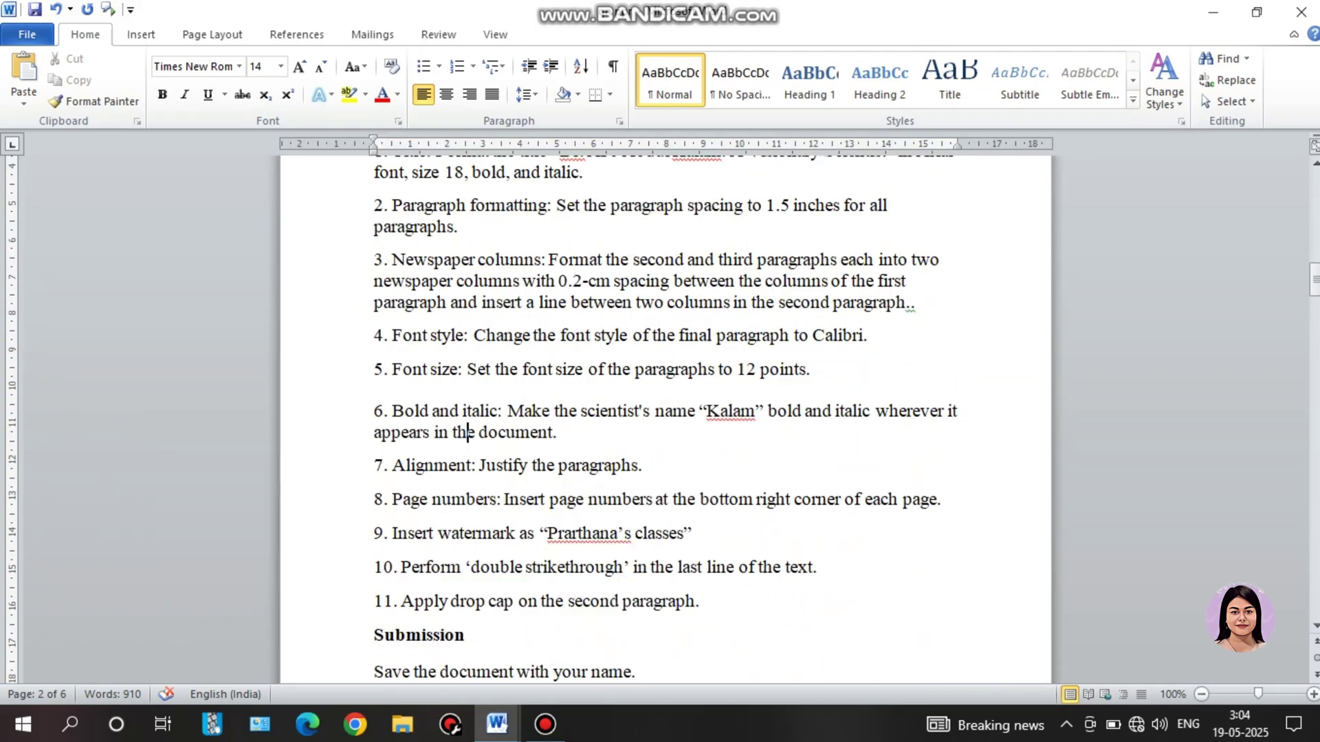
pyautogui.scroll(1, 666, 412)
pyautogui.scroll(8, 665, 412)
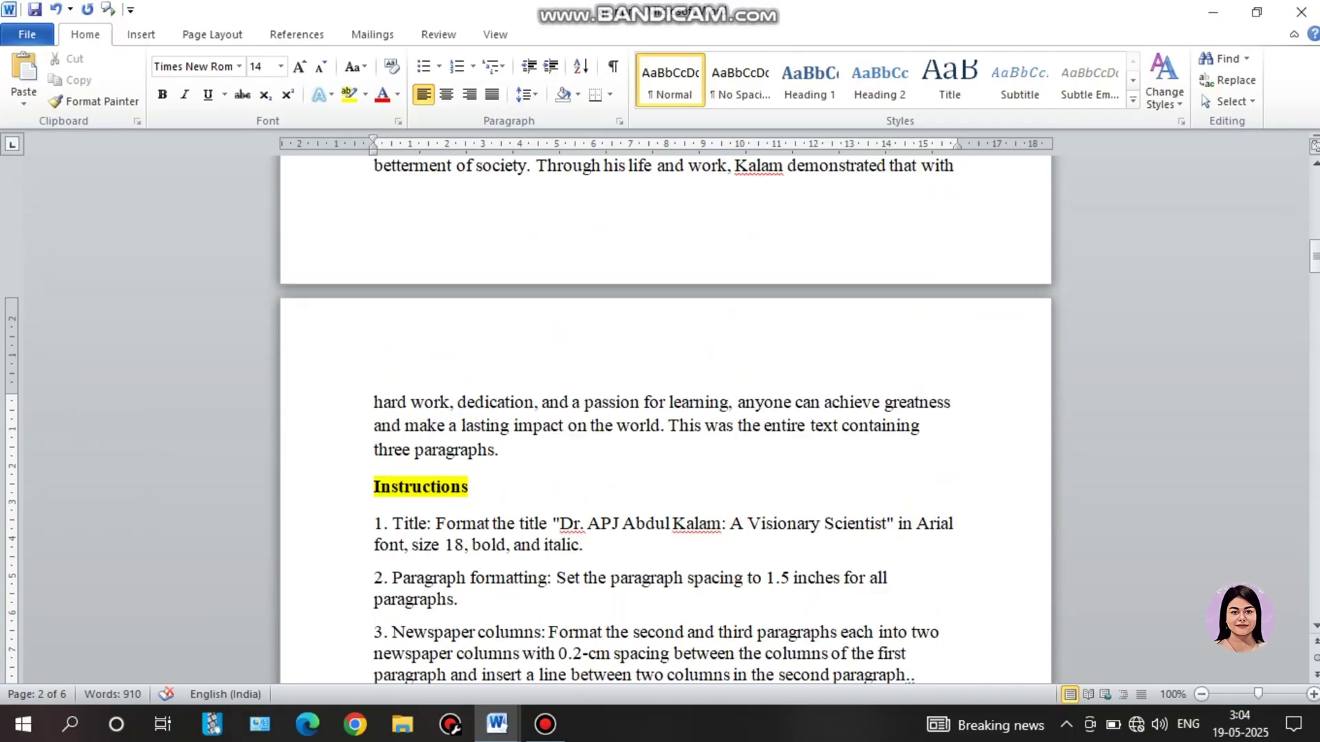
pyautogui.scroll(11, 666, 412)
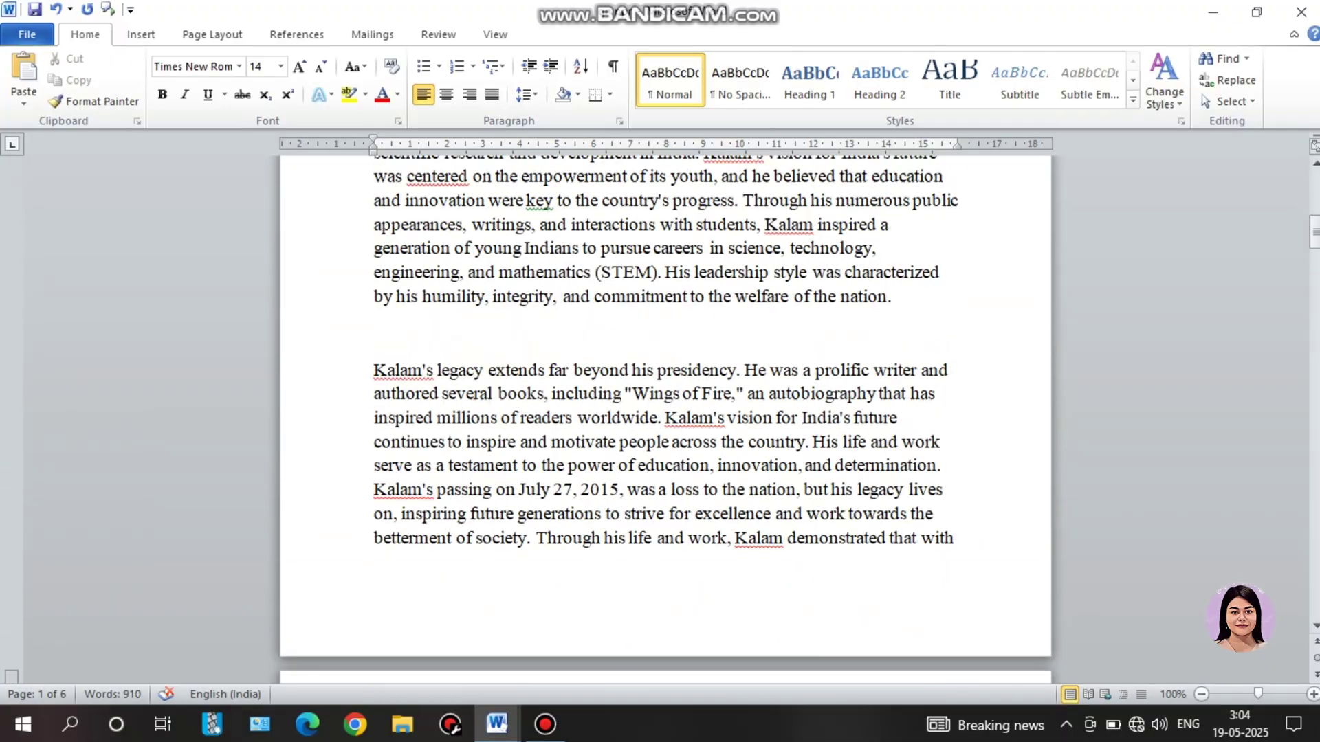
pyautogui.scroll(6, 666, 412)
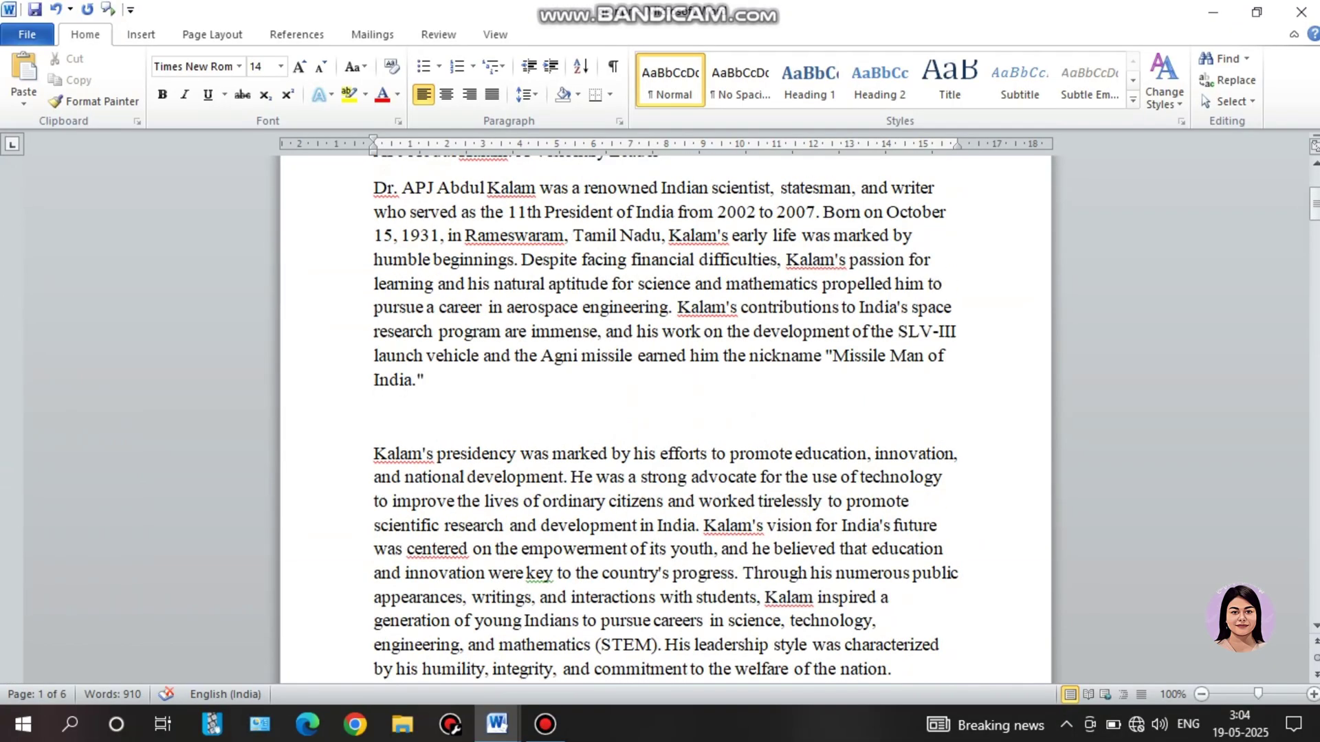
pyautogui.scroll(1, 666, 413)
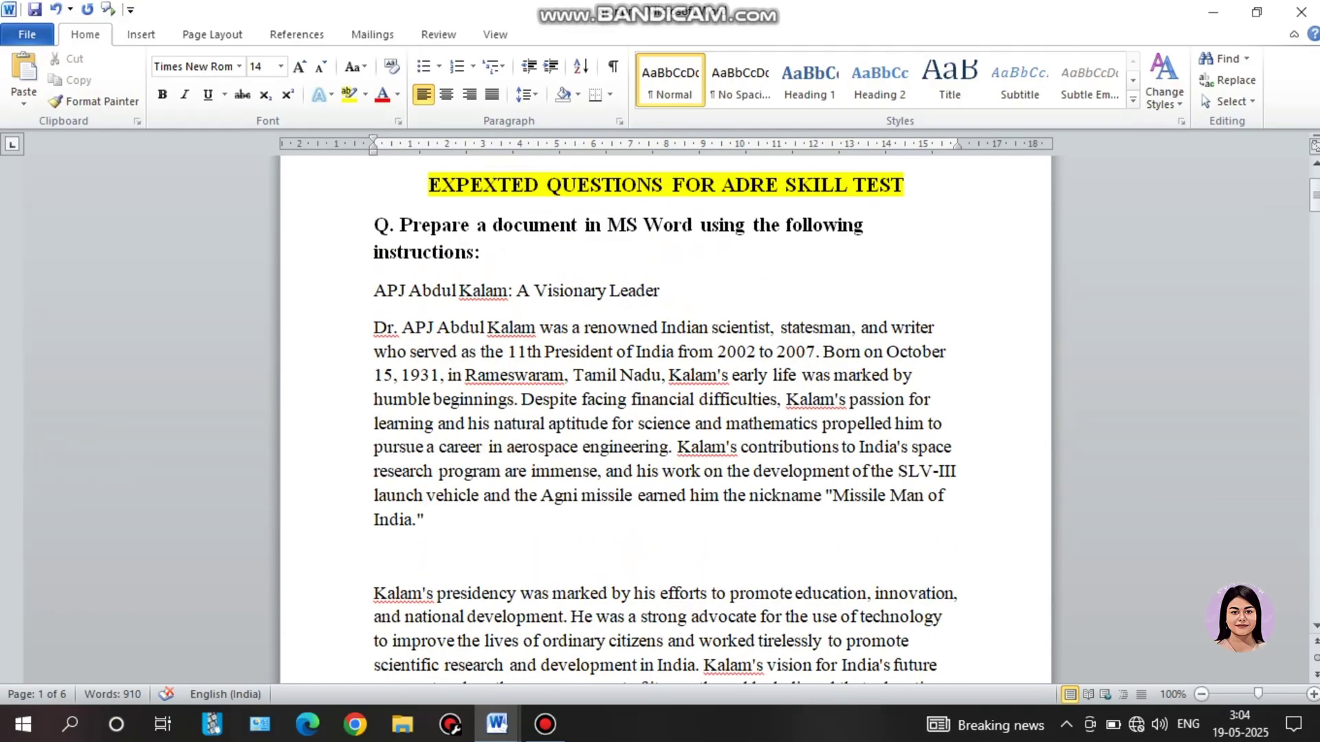
# Look over the unformatted Kalam text in the practice document alongside the question paper's instruction list.
pyautogui.moveTo(496, 723)
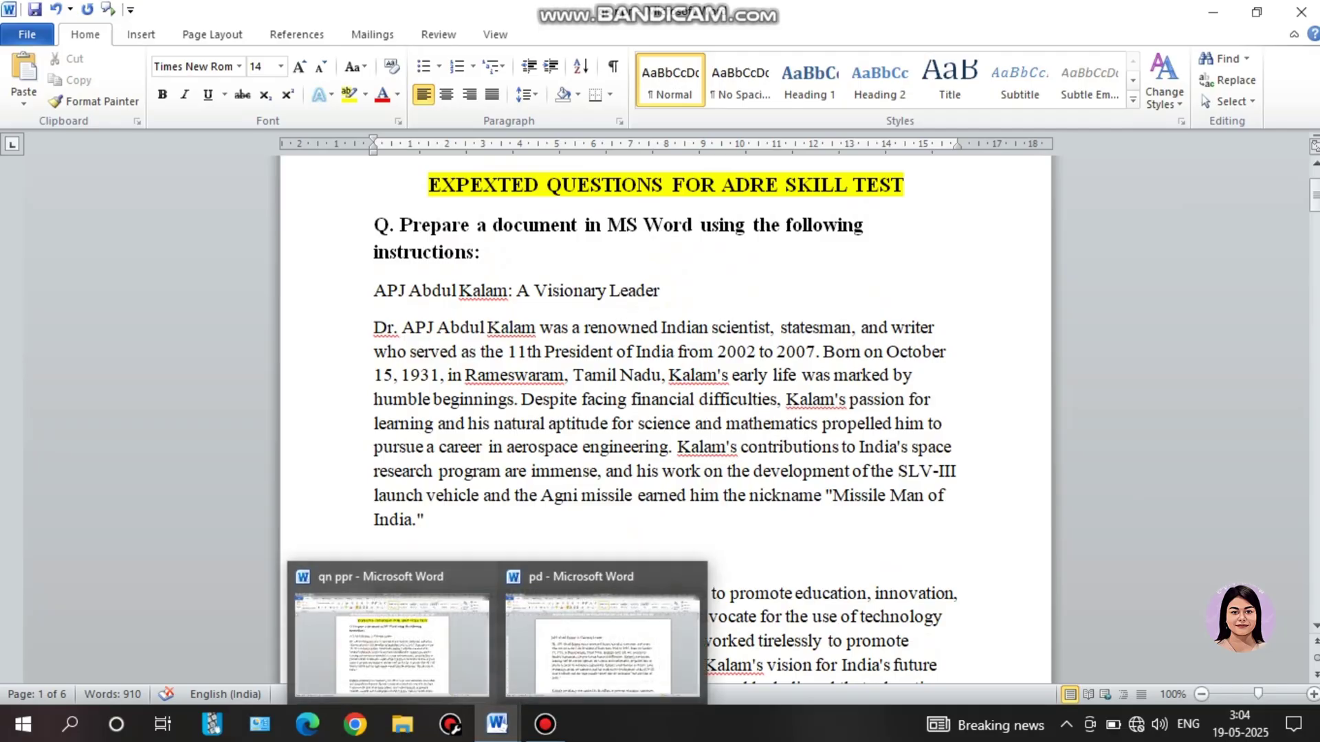
pyautogui.scroll(-3, 665, 419)
pyautogui.scroll(3, 665, 419)
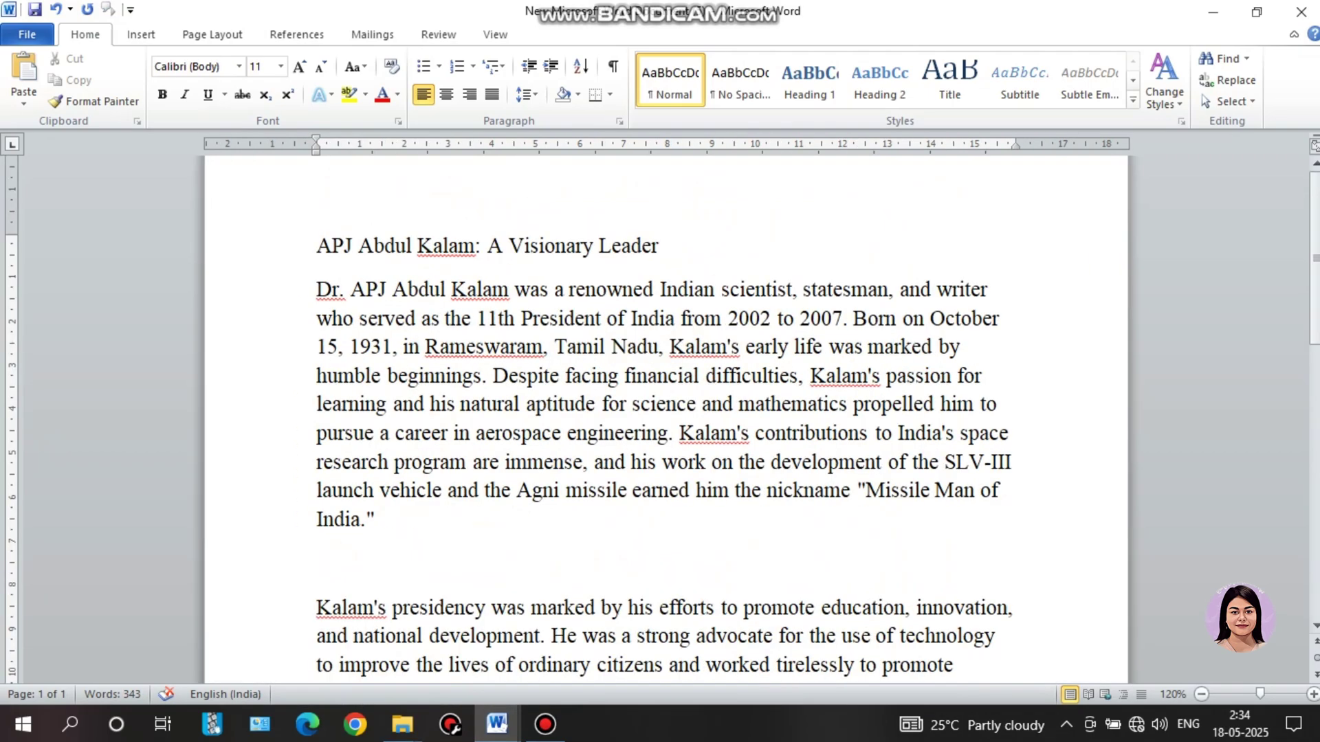
pyautogui.scroll(-8, 660, 413)
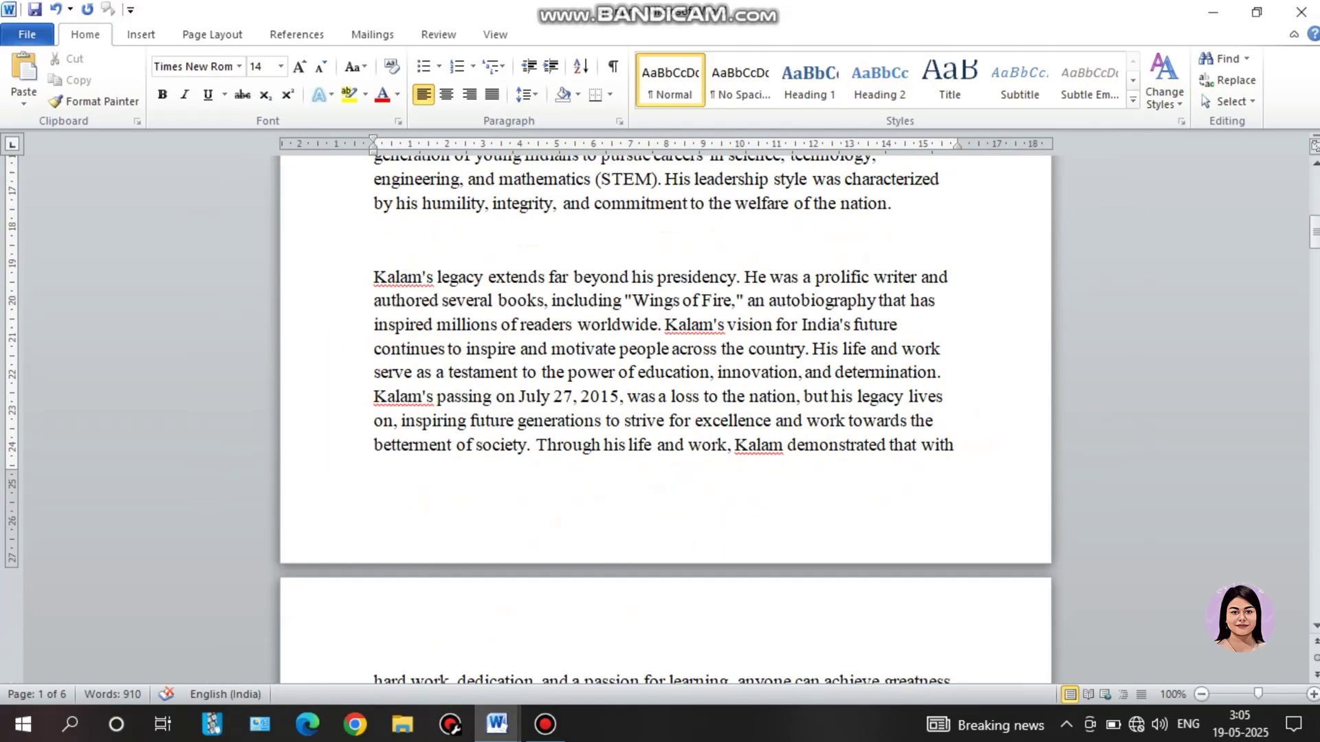
pyautogui.scroll(-3, 660, 412)
pyautogui.scroll(-3, 660, 412)
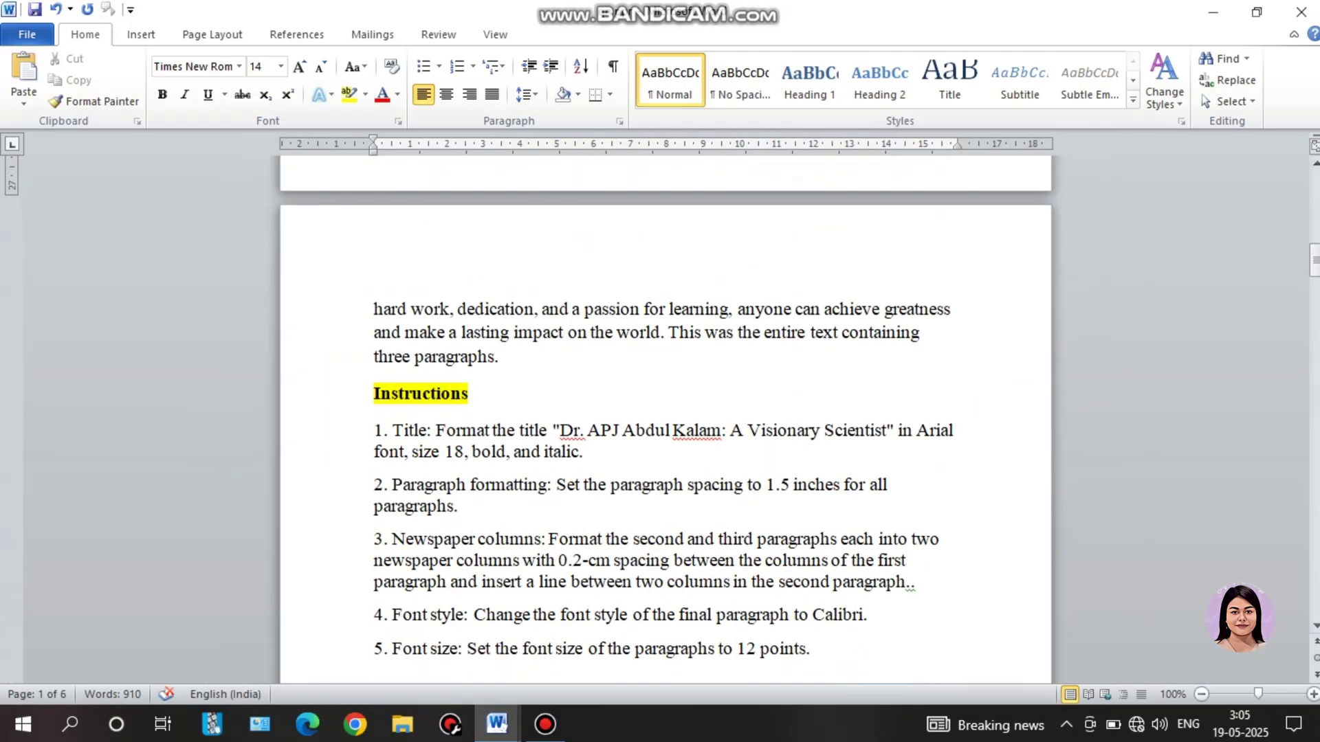
pyautogui.scroll(-3, 660, 412)
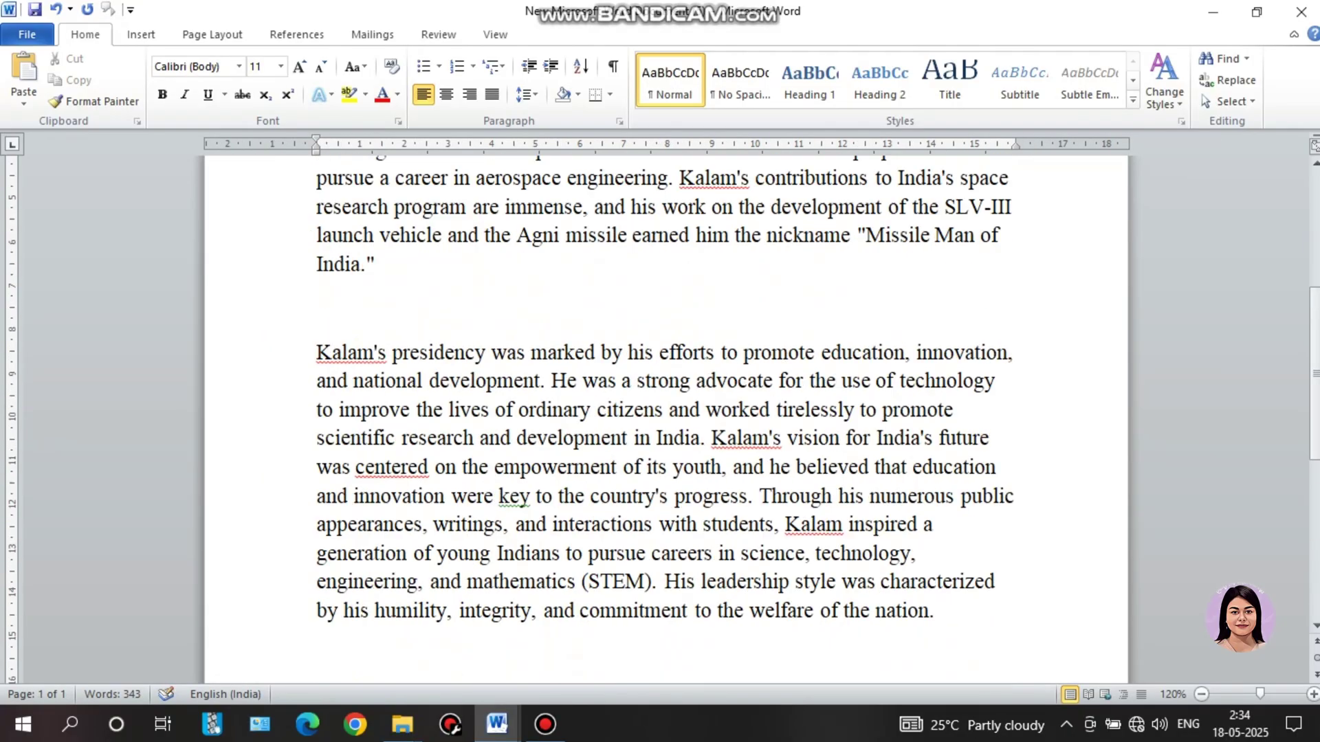
pyautogui.scroll(5, 660, 412)
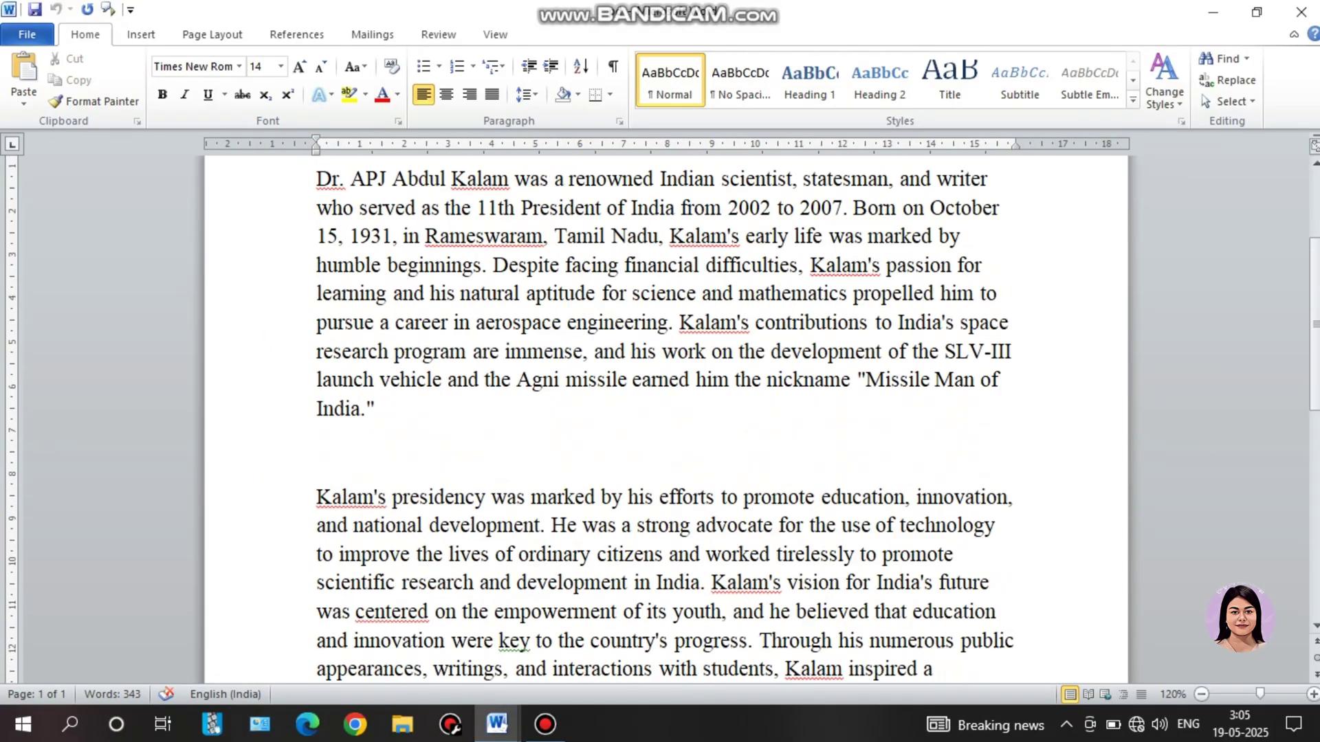
pyautogui.scroll(2, 660, 412)
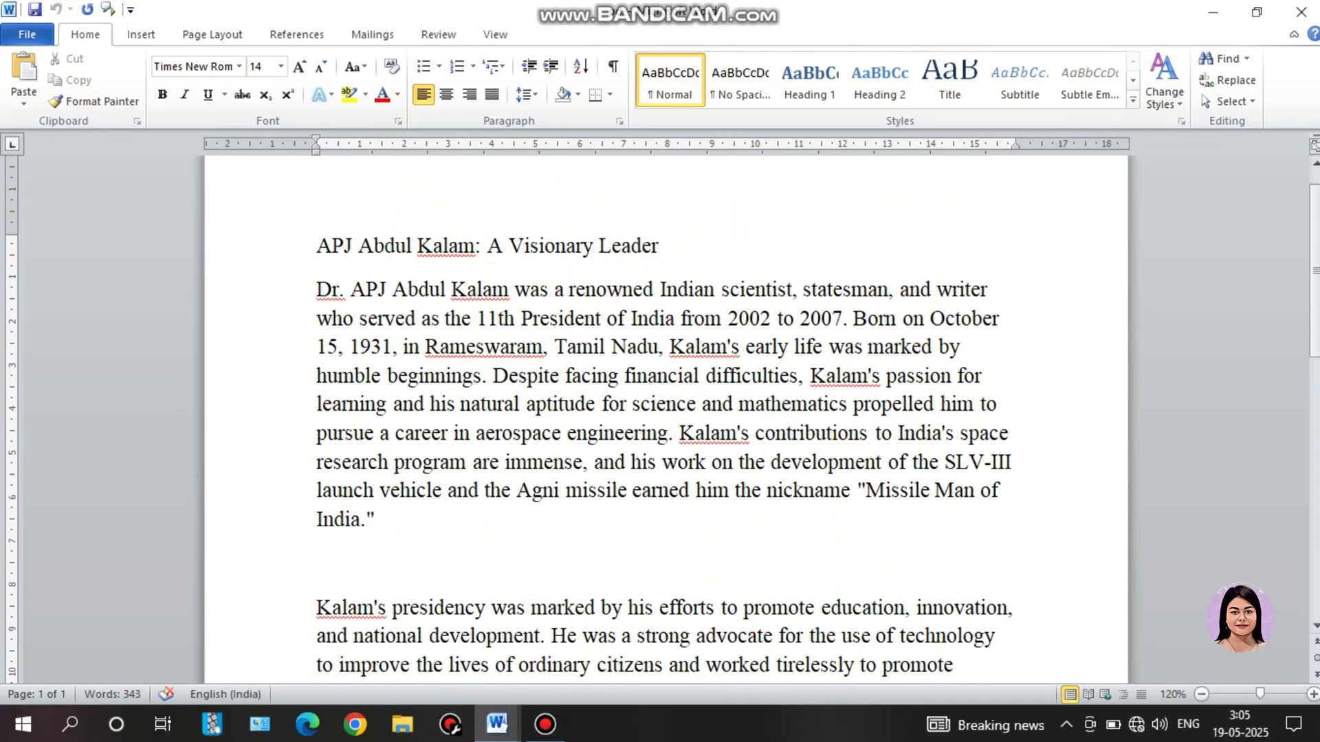
# Check the title formatting instruction in the "qn ppr" document and return to the "pd" document.
pyautogui.moveTo(497, 724)
pyautogui.click(391, 640)
pyautogui.scroll(-3, 665, 412)
pyautogui.scroll(-12, 665, 413)
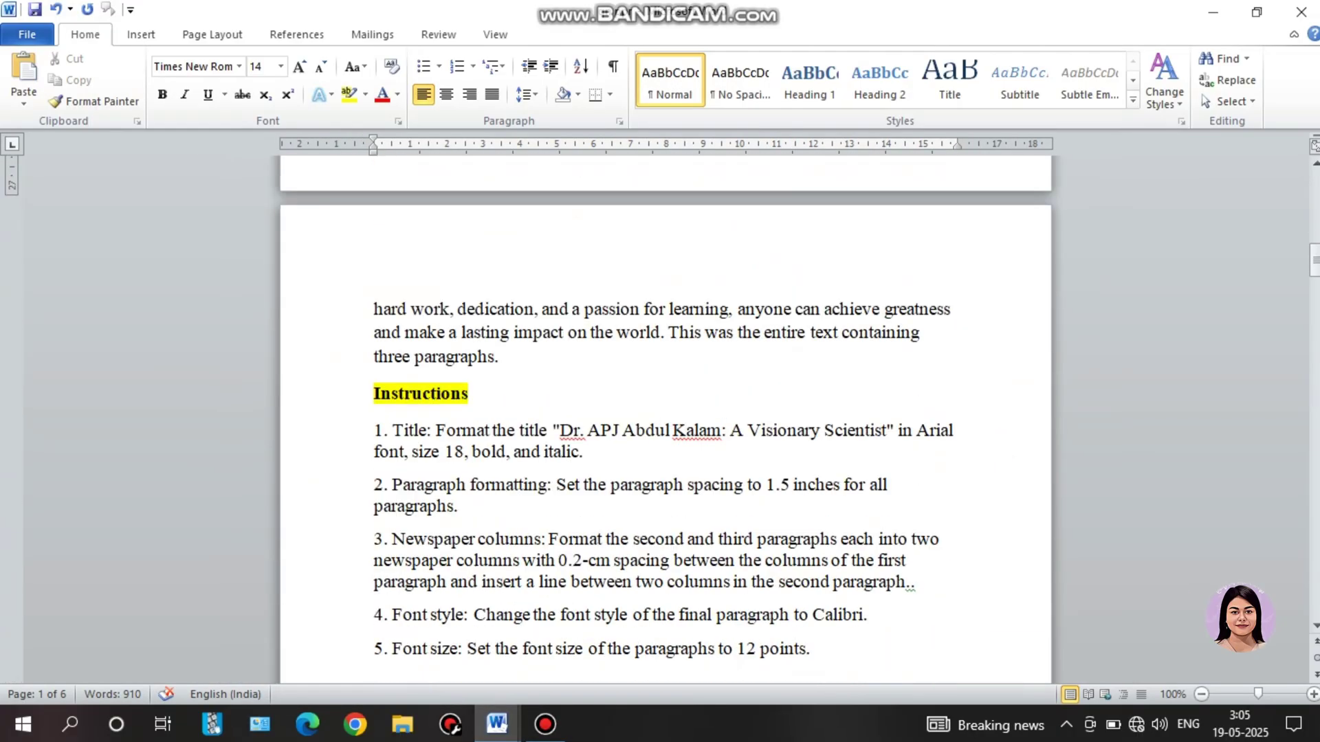
pyautogui.scroll(-3, 665, 412)
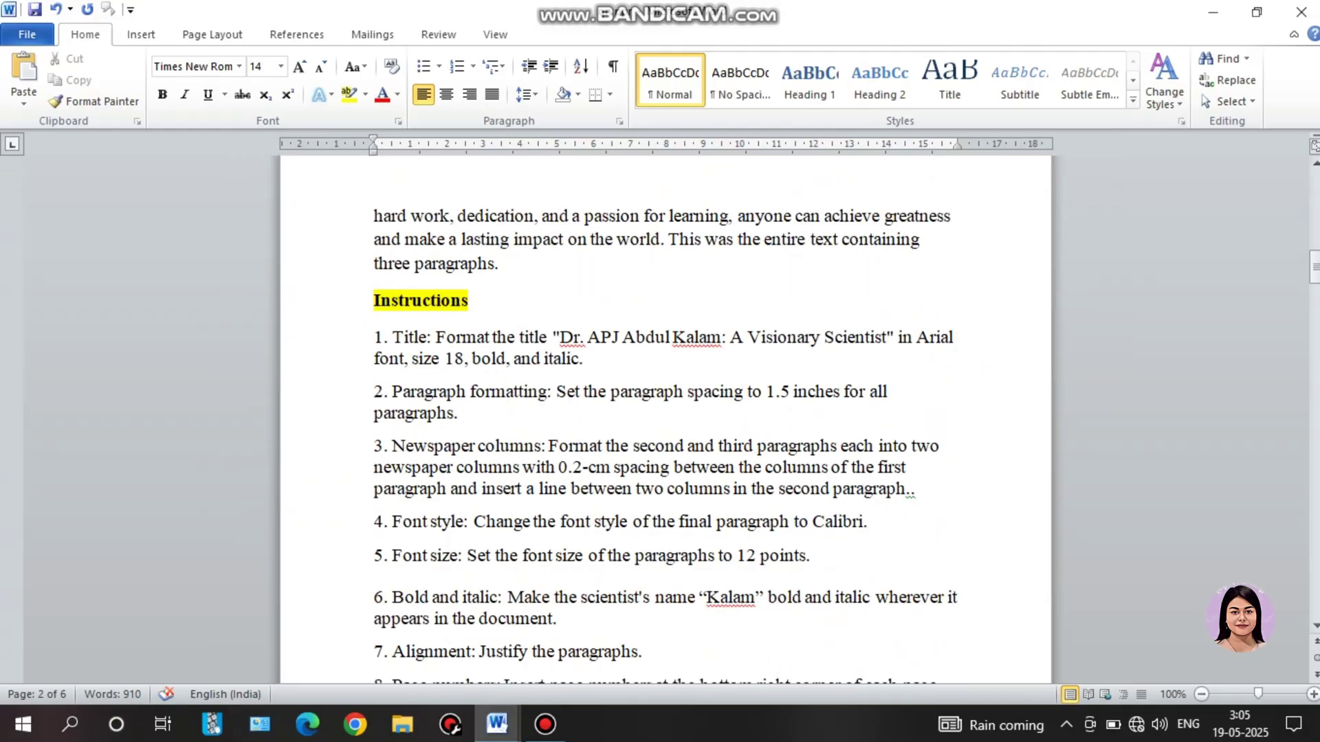
pyautogui.moveTo(497, 724)
pyautogui.click(611, 643)
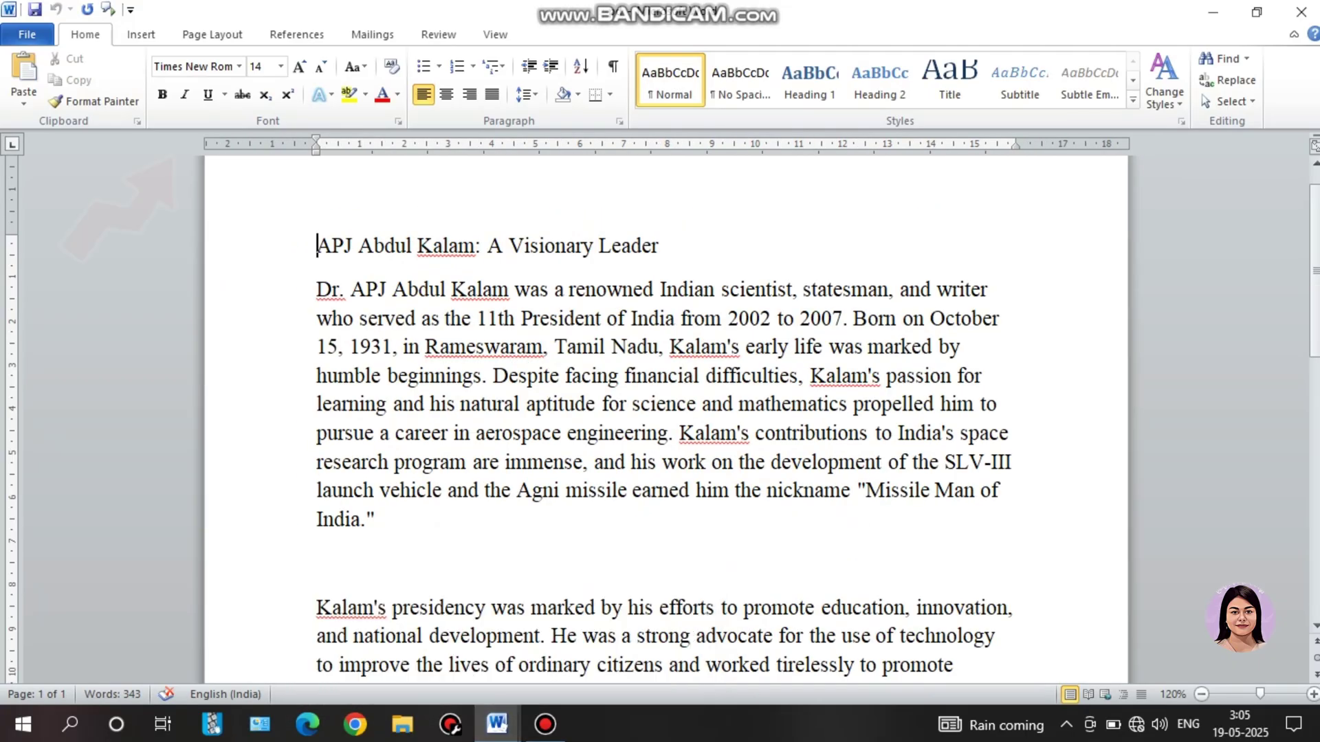
# Format the title line "APJ Abdul Kalam: A Visionary Leader" in Arial, size 18, bold and italic.
pyautogui.tripleClick(448, 246)
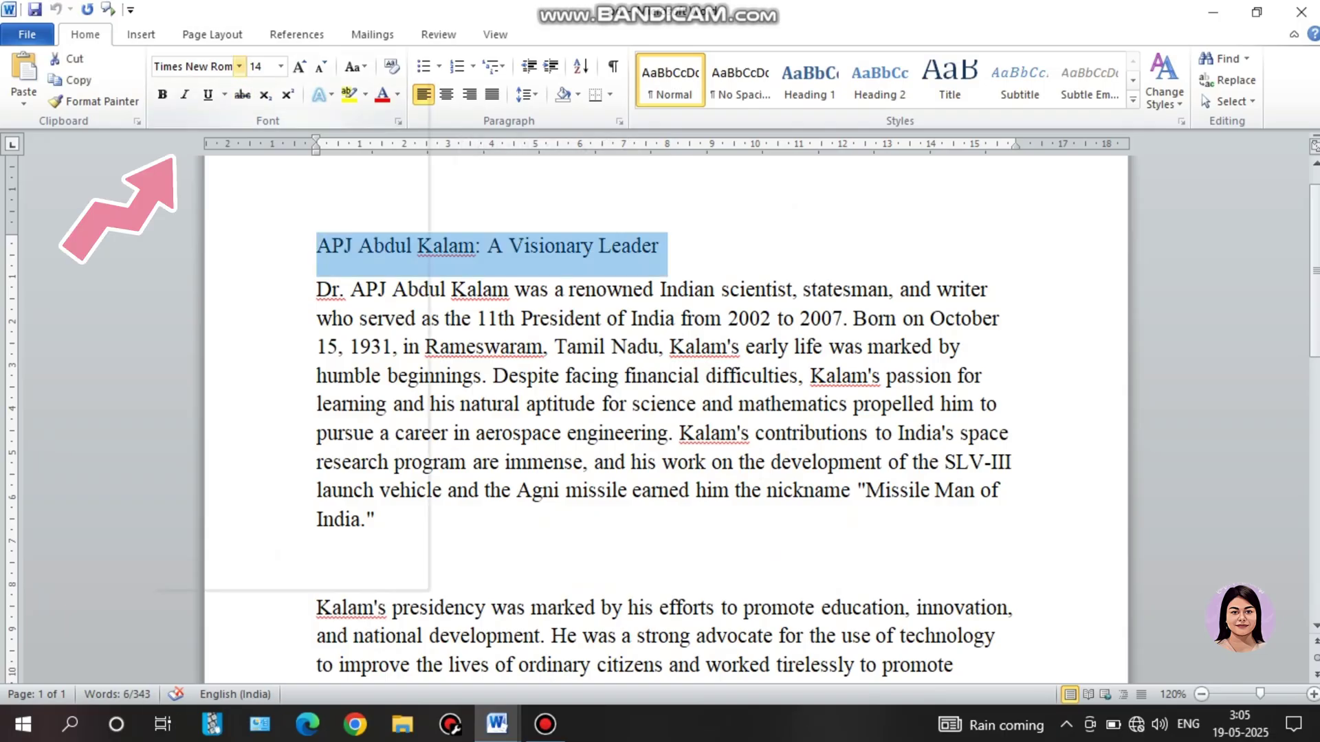
pyautogui.click(239, 66)
pyautogui.click(292, 198)
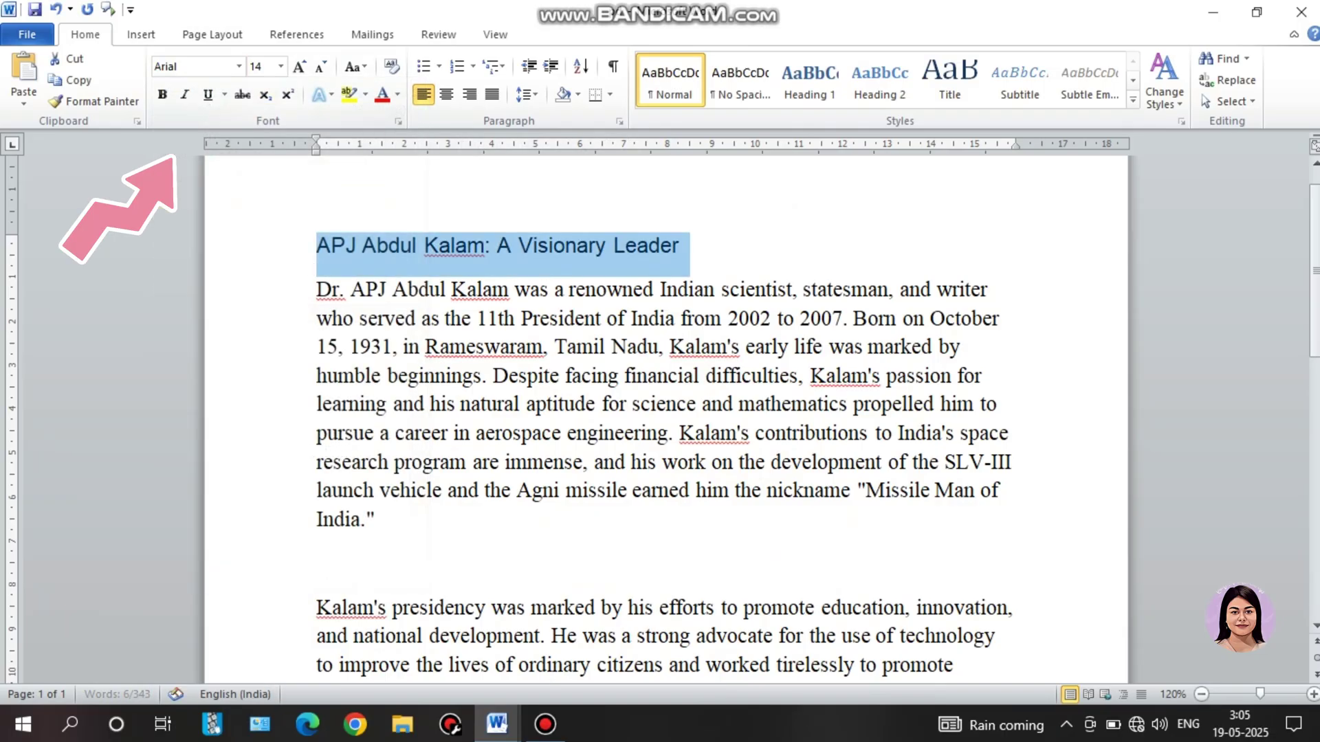
pyautogui.click(281, 66)
pyautogui.press('Down')
pyautogui.press('Down')
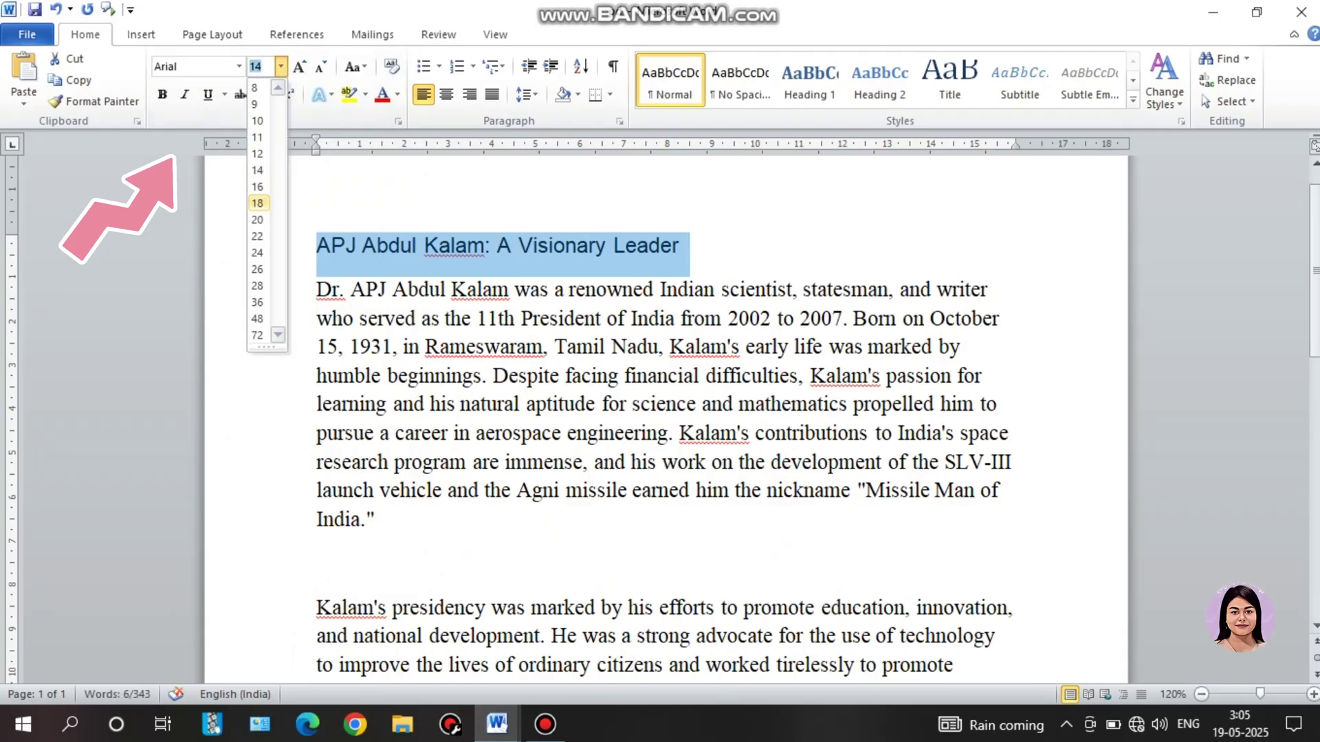
pyautogui.press('Return')
pyautogui.hotkey('ctrl', 'b')
pyautogui.hotkey('ctrl', 'i')
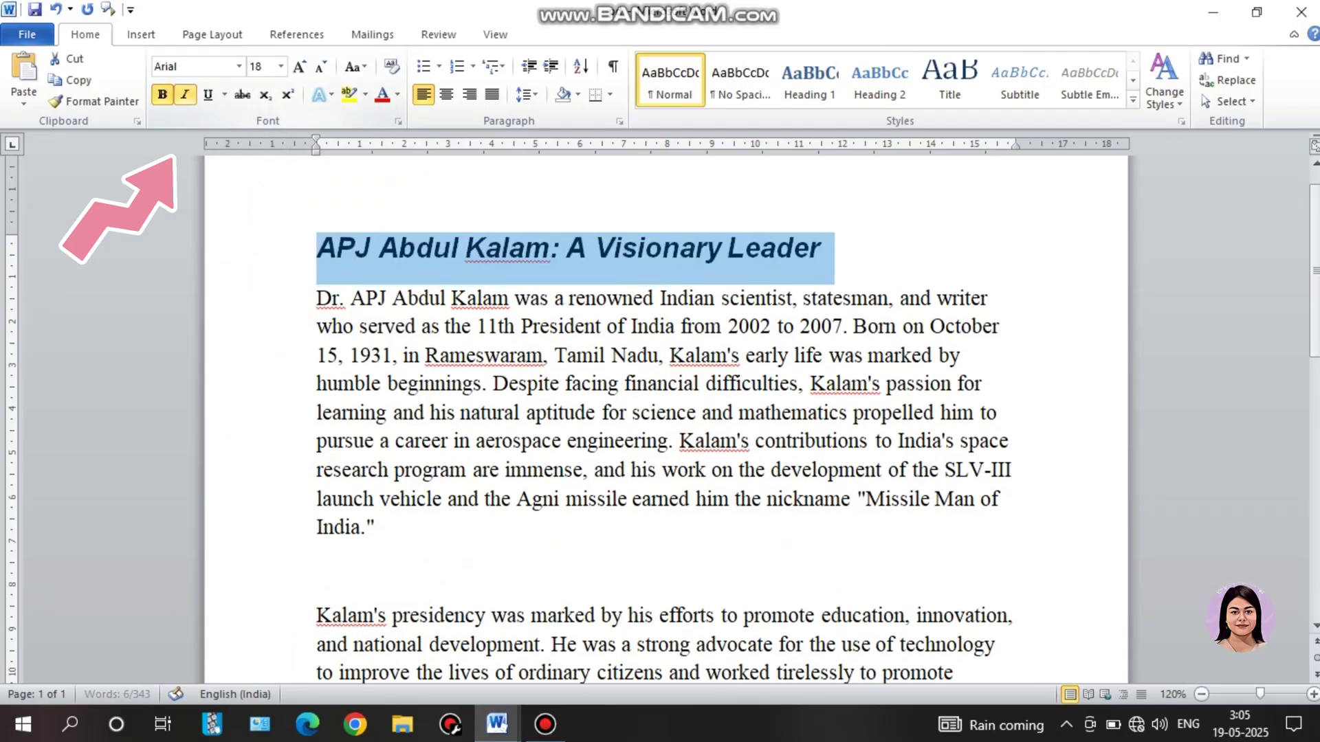
pyautogui.click(382, 383)
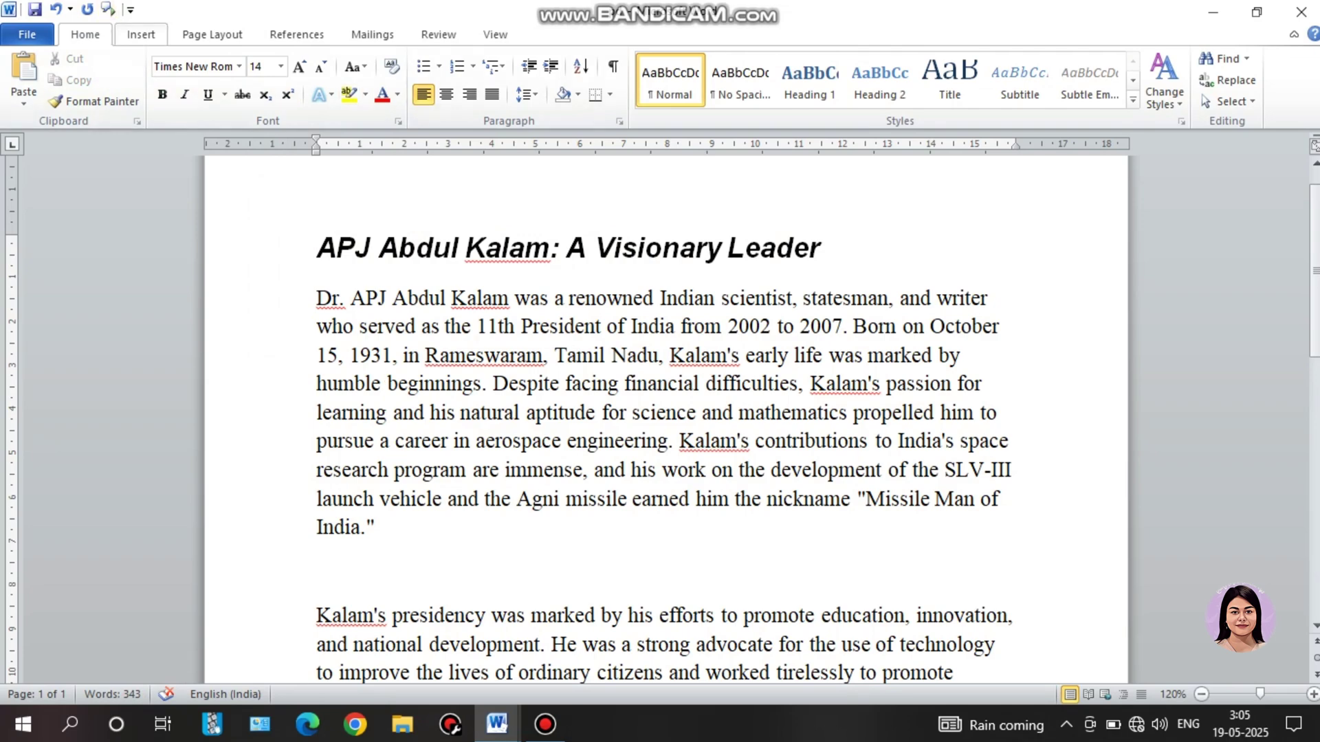
pyautogui.click(141, 34)
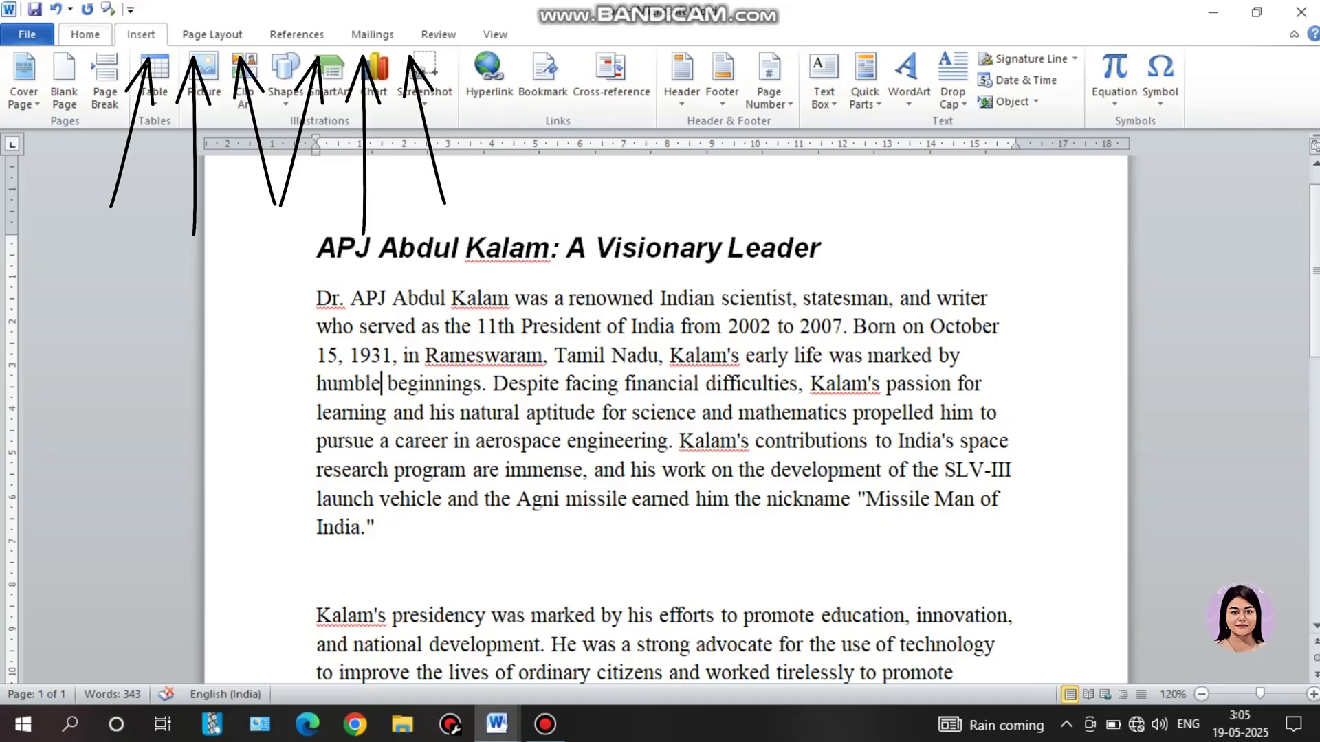
pyautogui.click(211, 34)
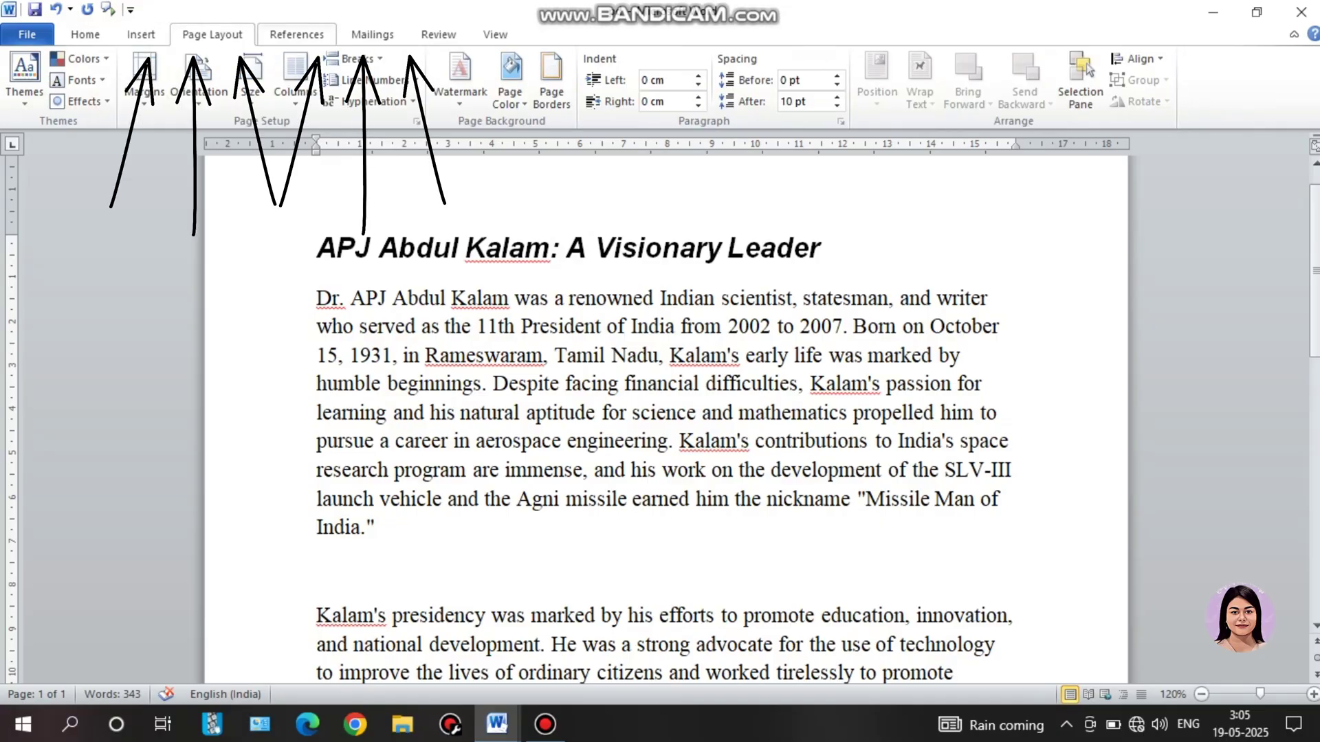
pyautogui.click(297, 34)
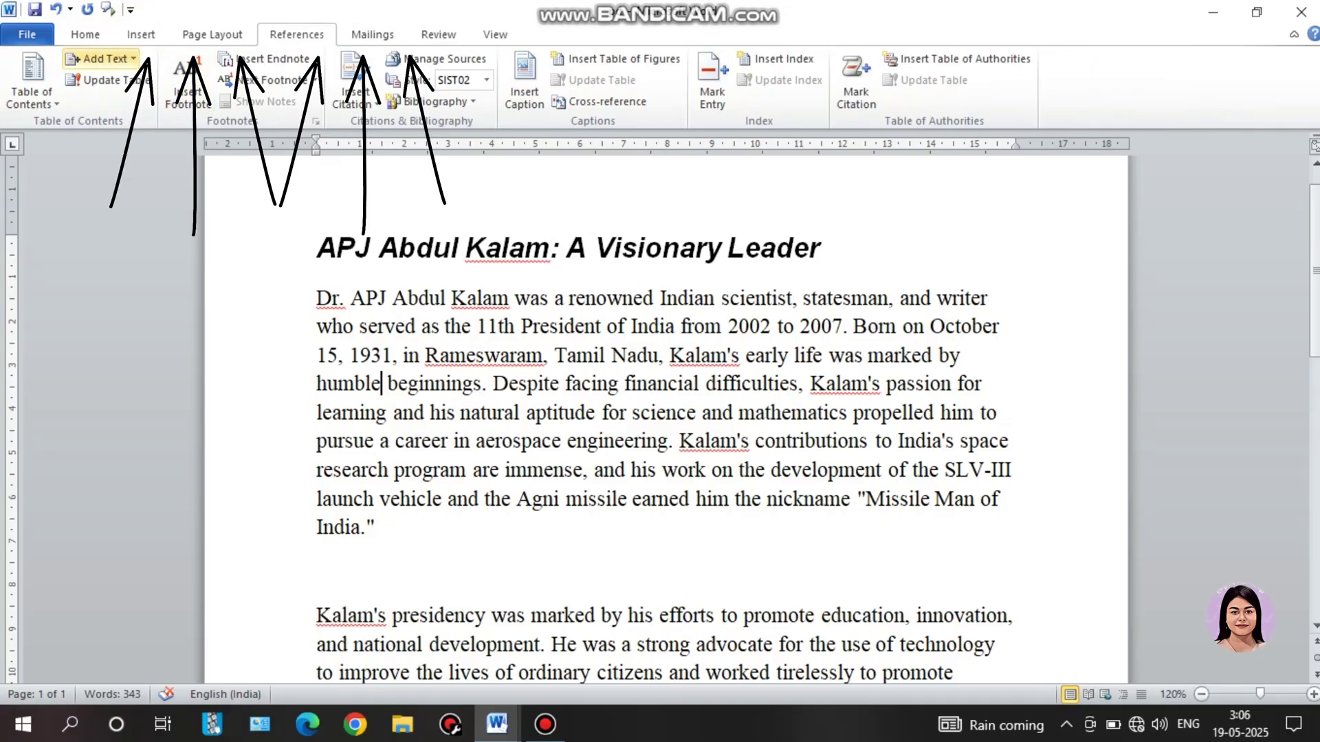
pyautogui.click(85, 34)
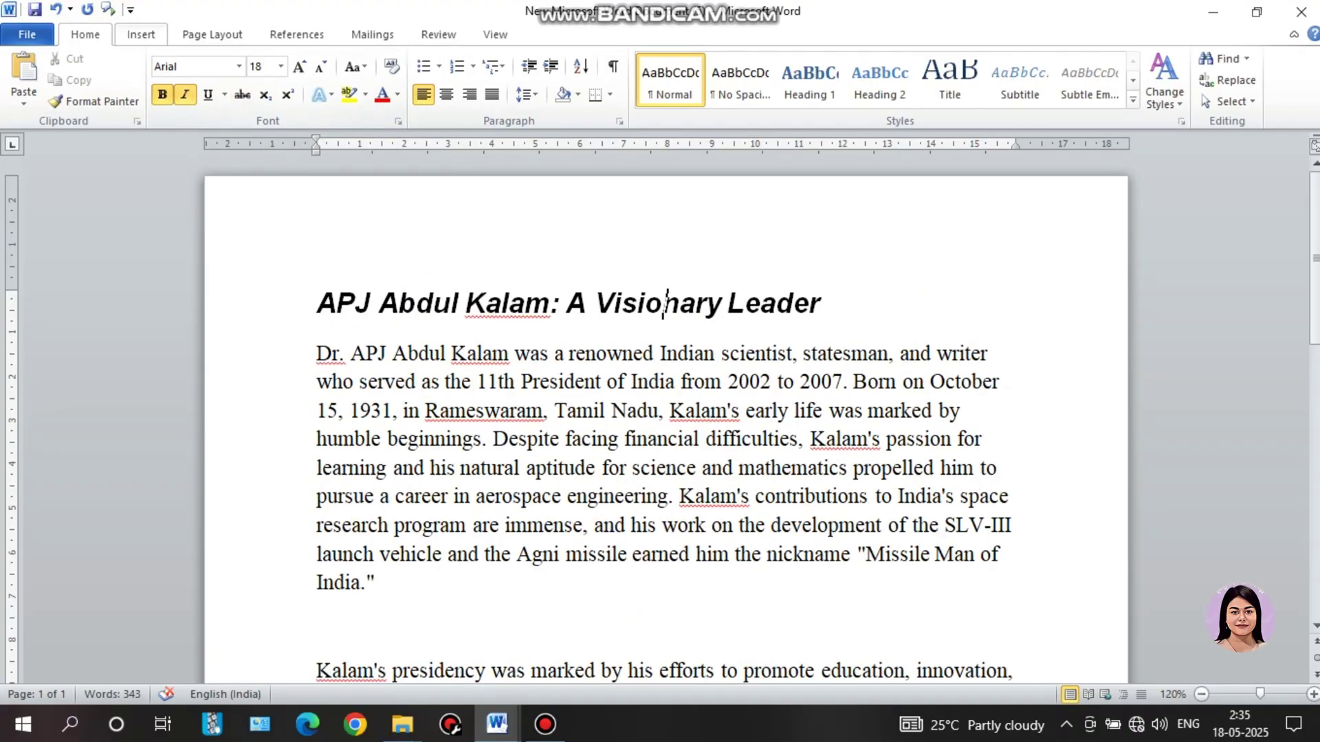
pyautogui.click(141, 35)
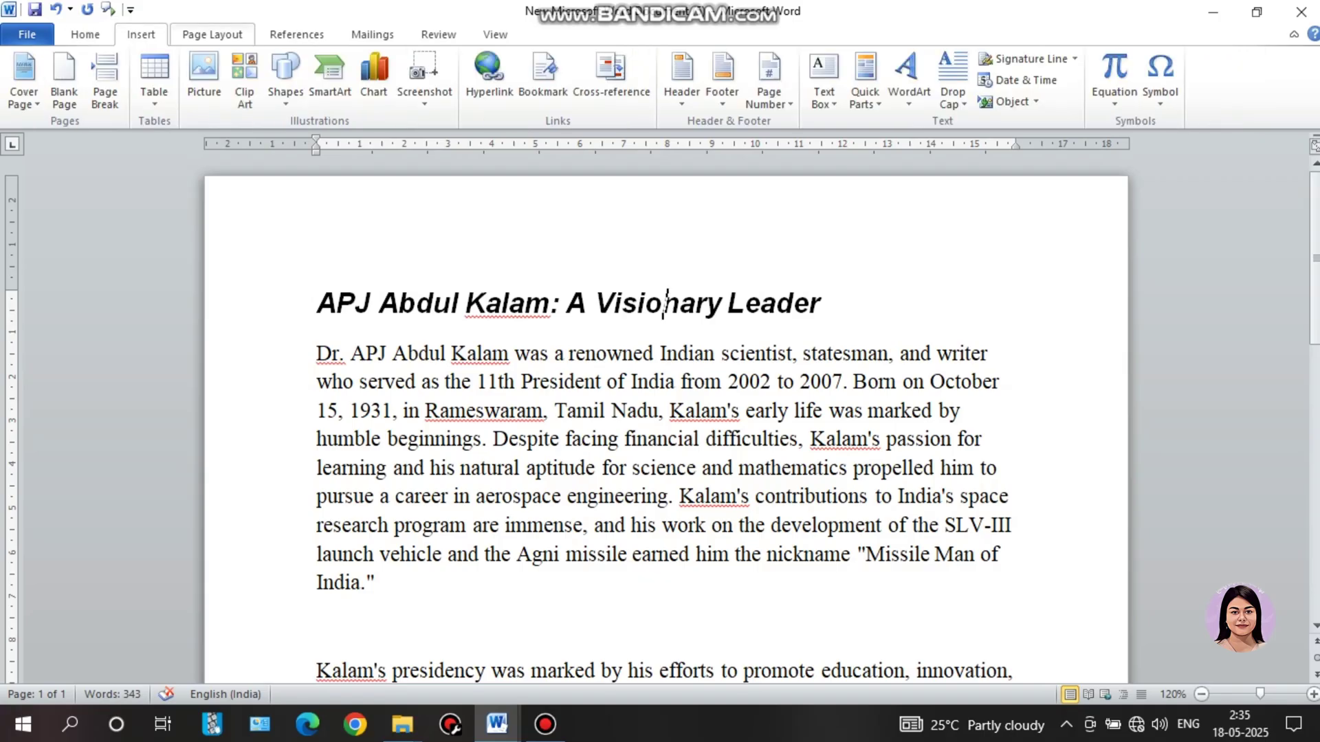
pyautogui.click(212, 34)
pyautogui.click(296, 34)
pyautogui.click(372, 34)
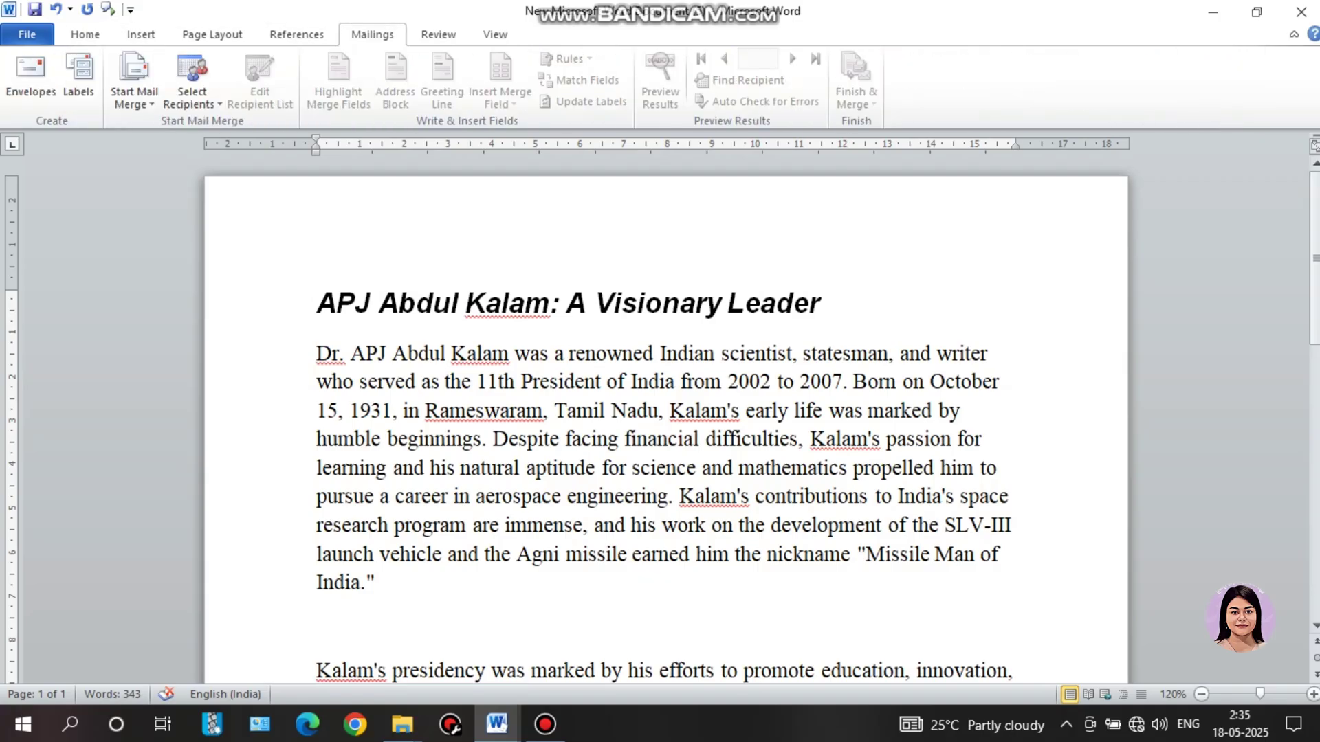
pyautogui.click(438, 34)
pyautogui.click(494, 34)
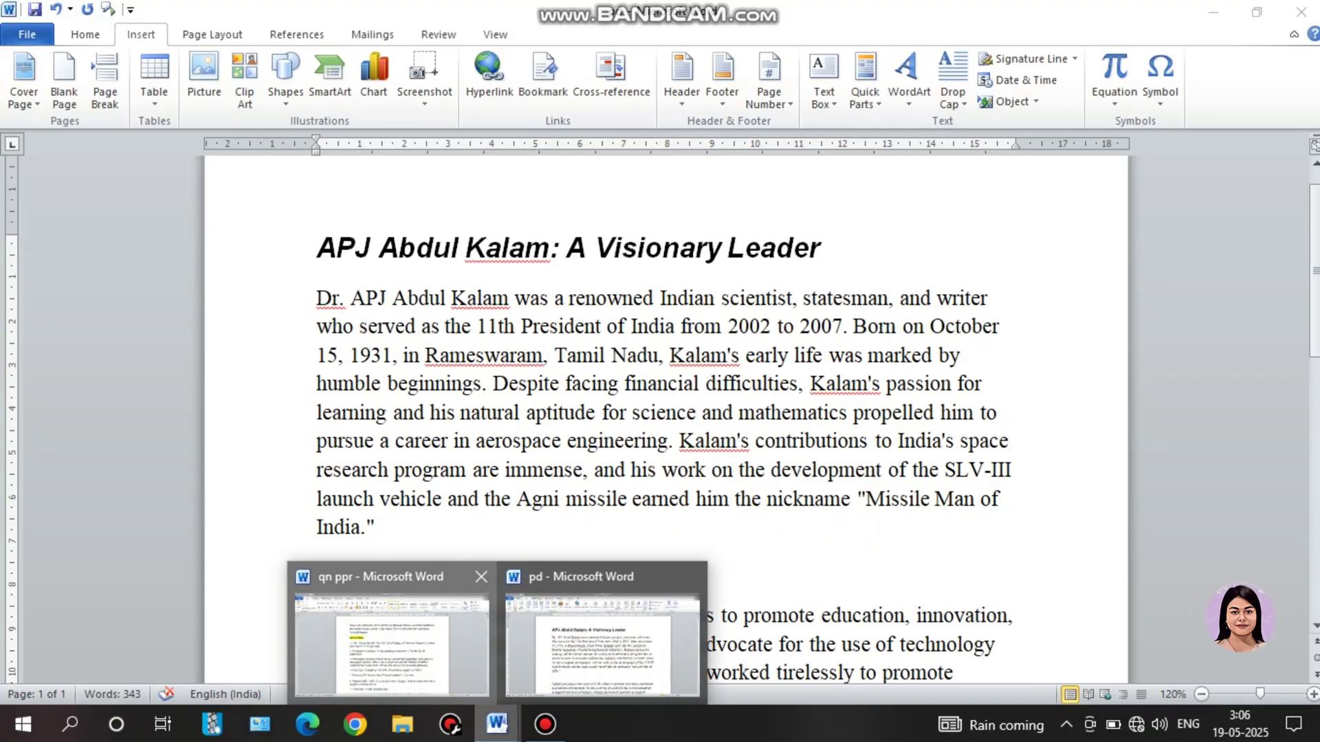
# Check the paragraph spacing instruction, number 2, in the "qn ppr" document and return to the "pd" document.
pyautogui.click(395, 643)
pyautogui.moveTo(375, 392); pyautogui.dragTo(474, 415)
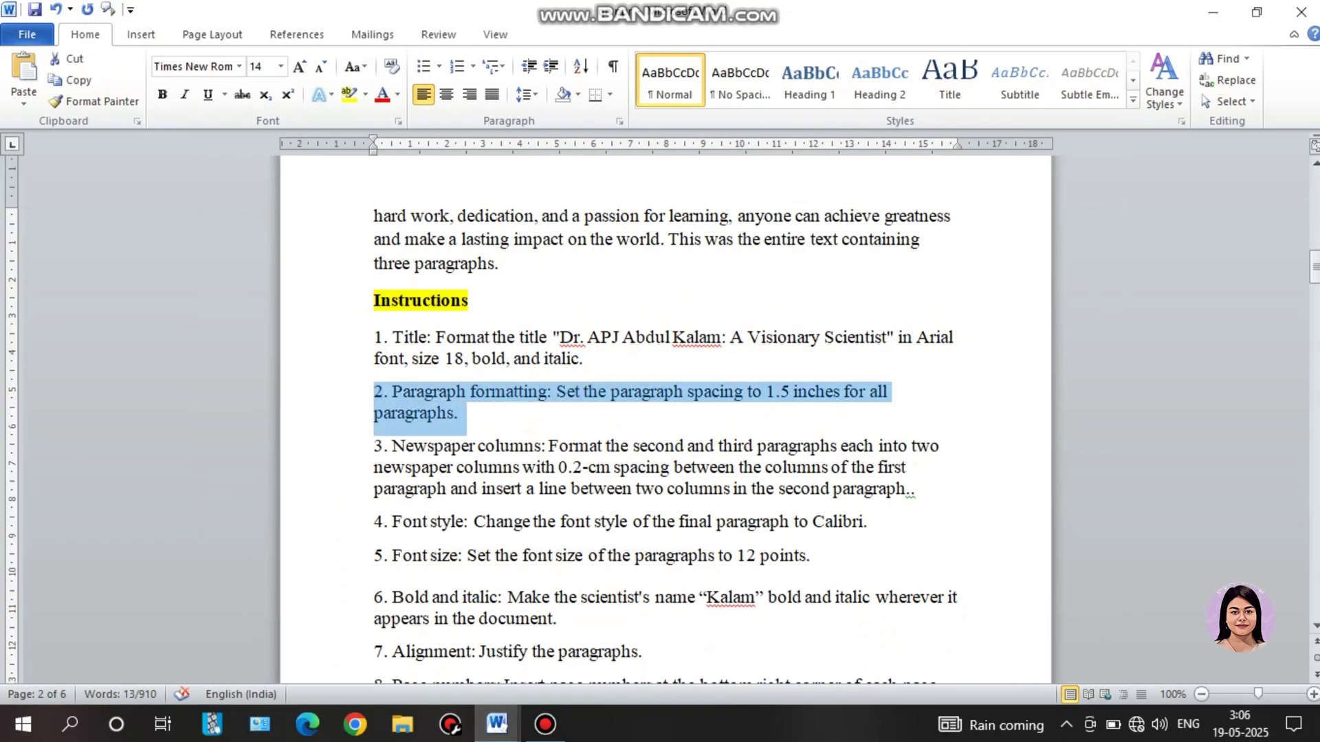
pyautogui.click(470, 414)
pyautogui.click(497, 724)
pyautogui.moveTo(497, 724)
pyautogui.click(602, 646)
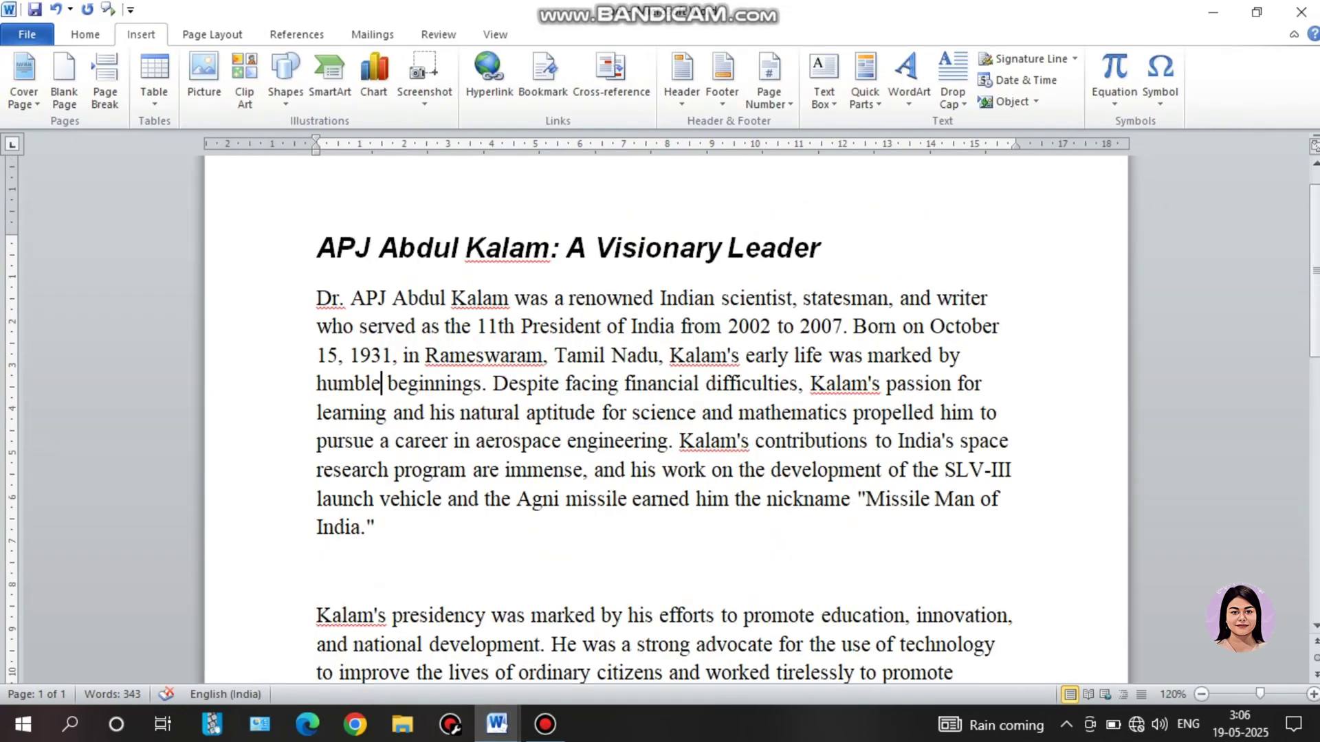
# Set the line spacing of all three body paragraphs below the title to 1.5.
pyautogui.scroll(-1, 667, 419)
pyautogui.scroll(-11, 664, 419)
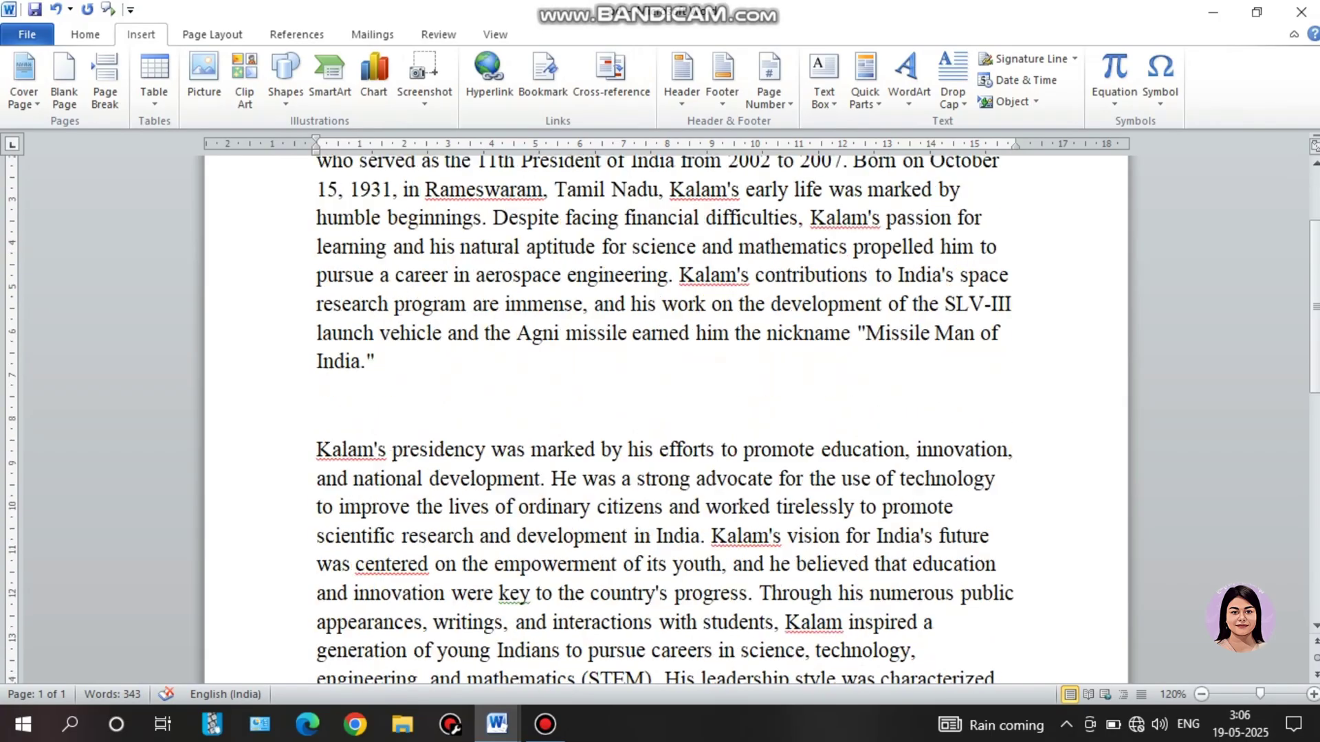
pyautogui.scroll(10, 664, 419)
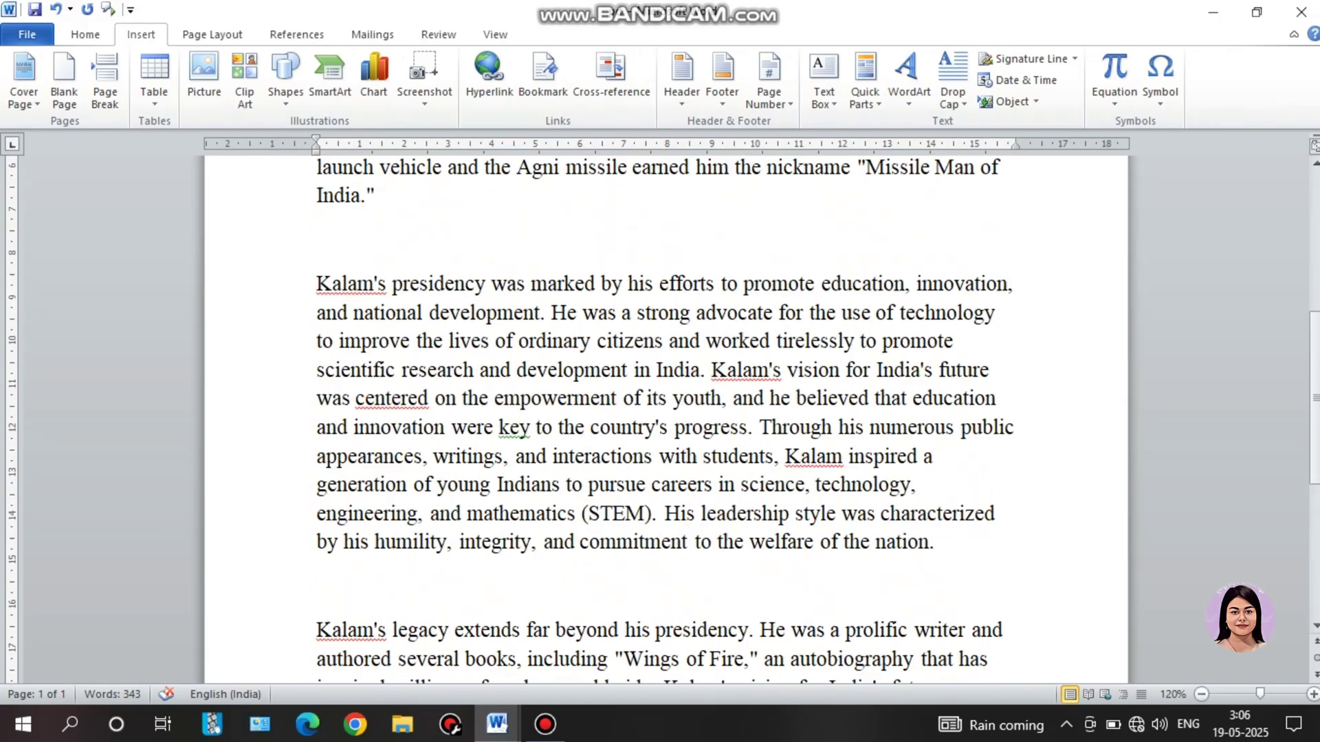
pyautogui.moveTo(317, 188); pyautogui.dragTo(738, 632)
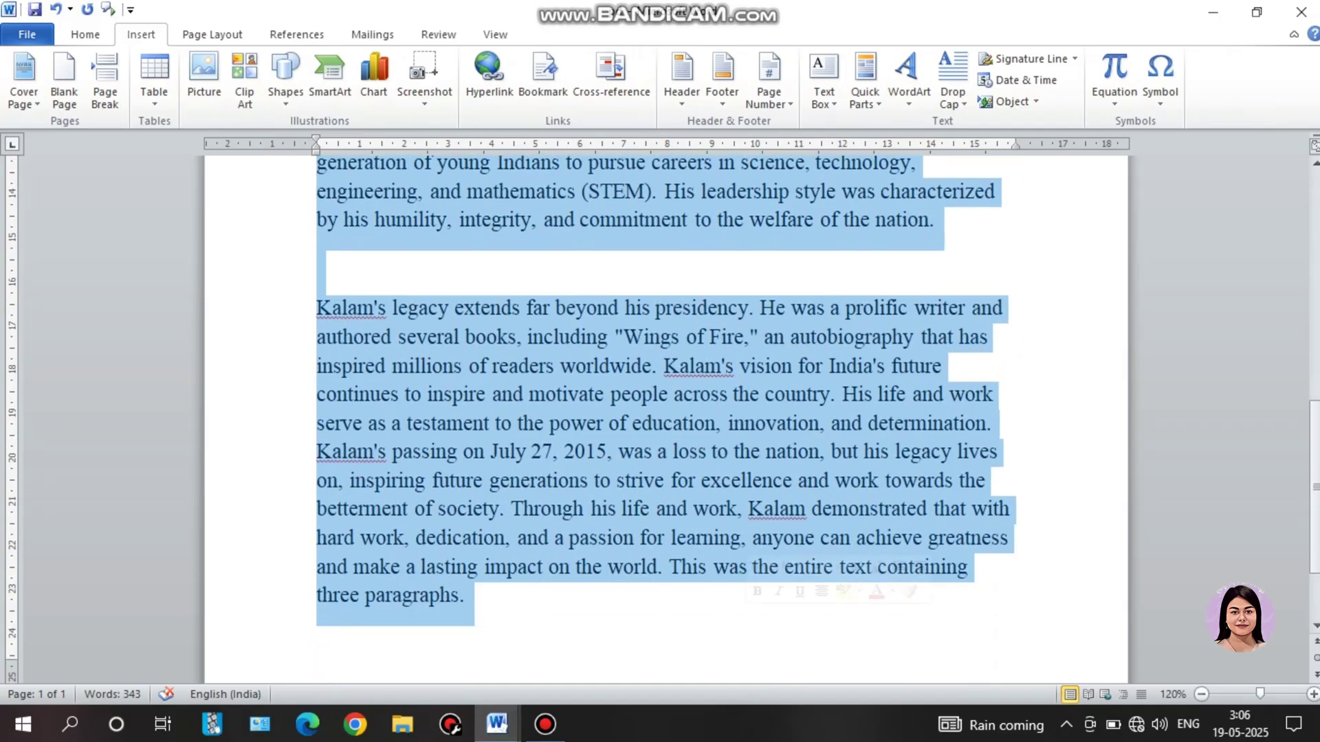
pyautogui.scroll(12, 664, 419)
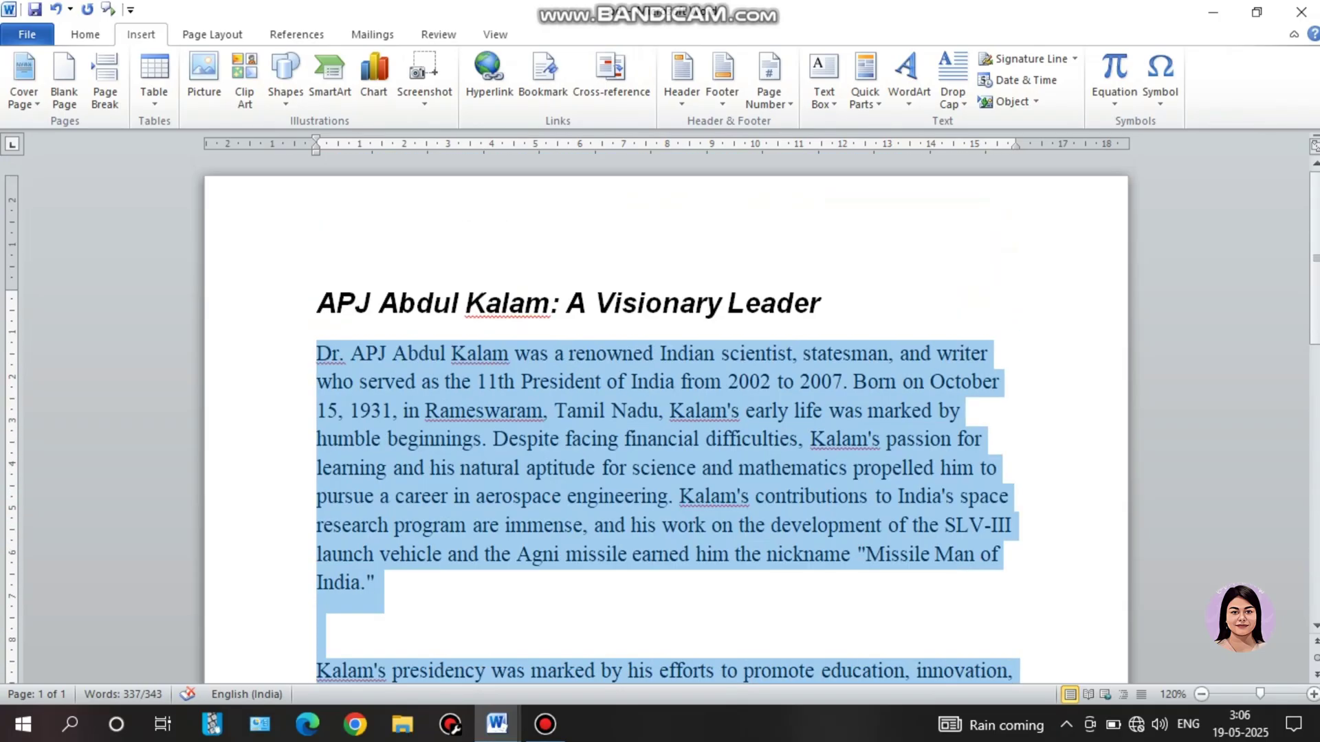
pyautogui.click(86, 34)
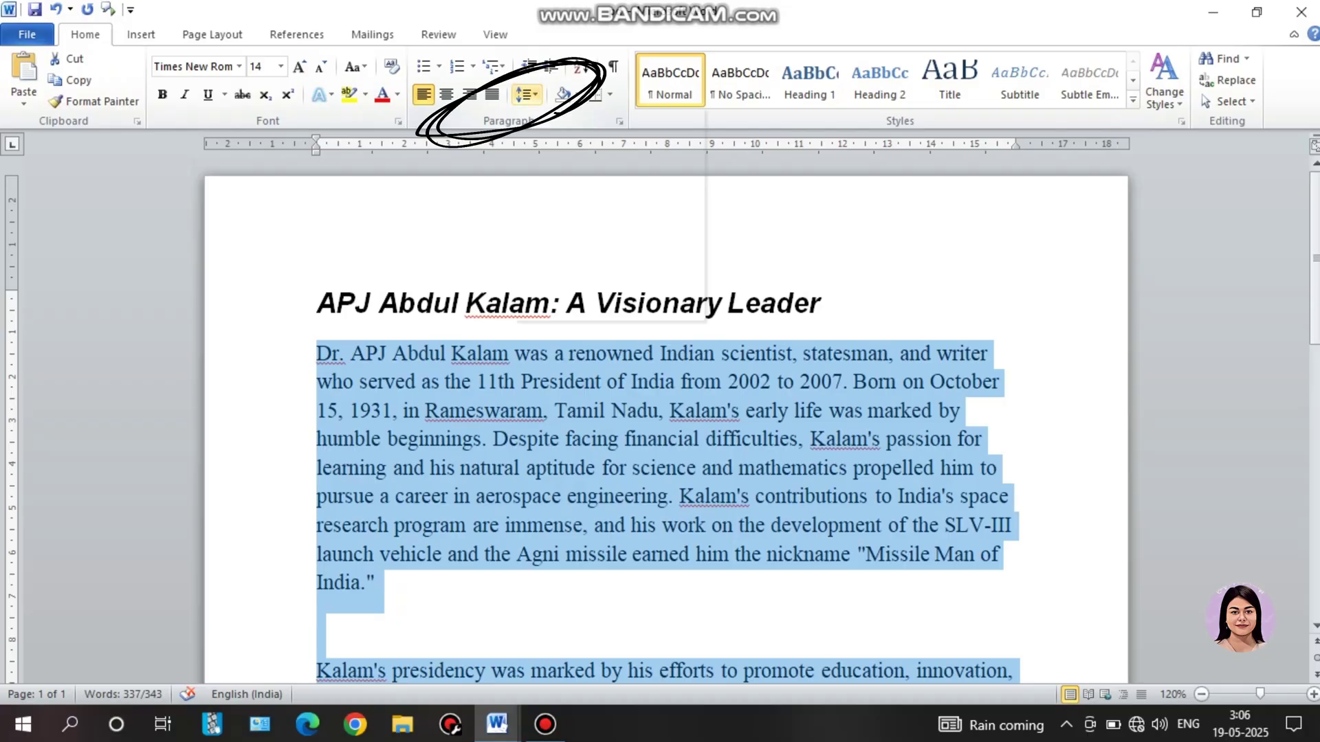
pyautogui.click(526, 95)
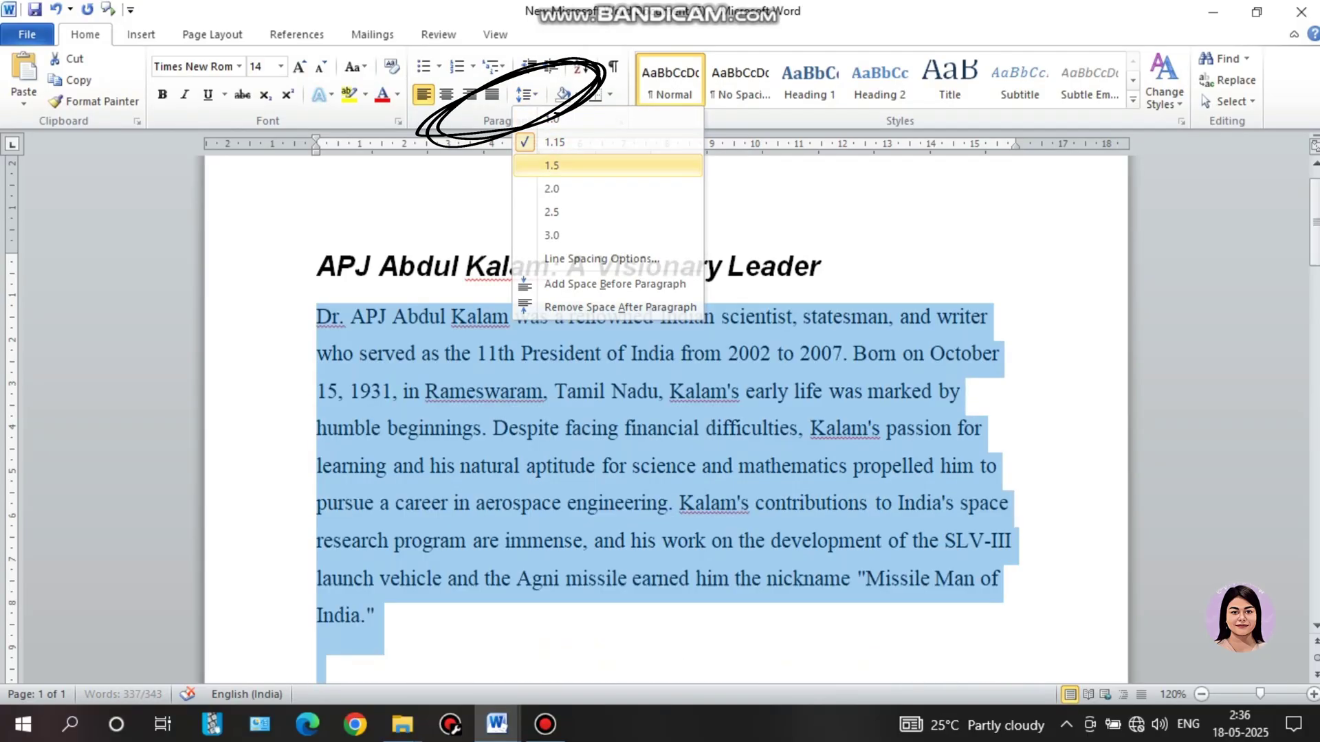
pyautogui.click(552, 166)
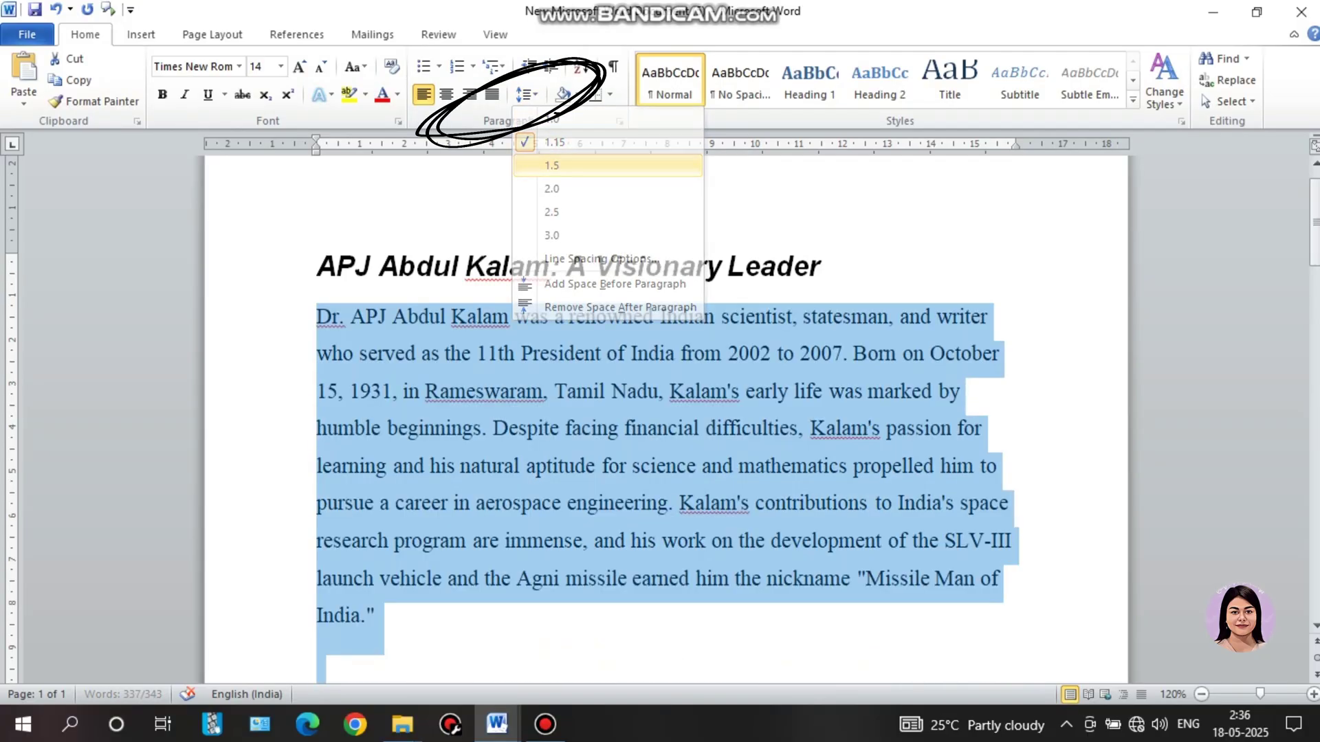
pyautogui.click(556, 316)
pyautogui.scroll(-5, 556, 317)
pyautogui.scroll(-8, 660, 413)
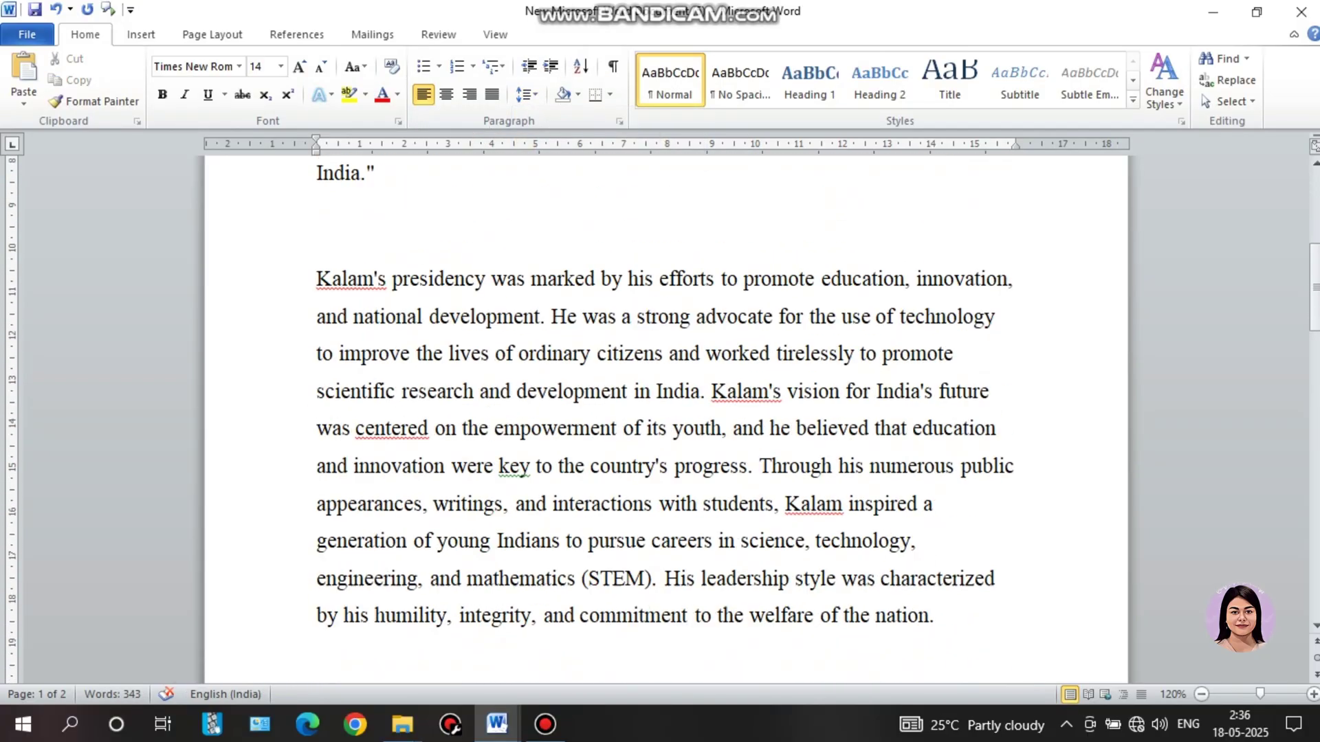
pyautogui.scroll(-3, 660, 413)
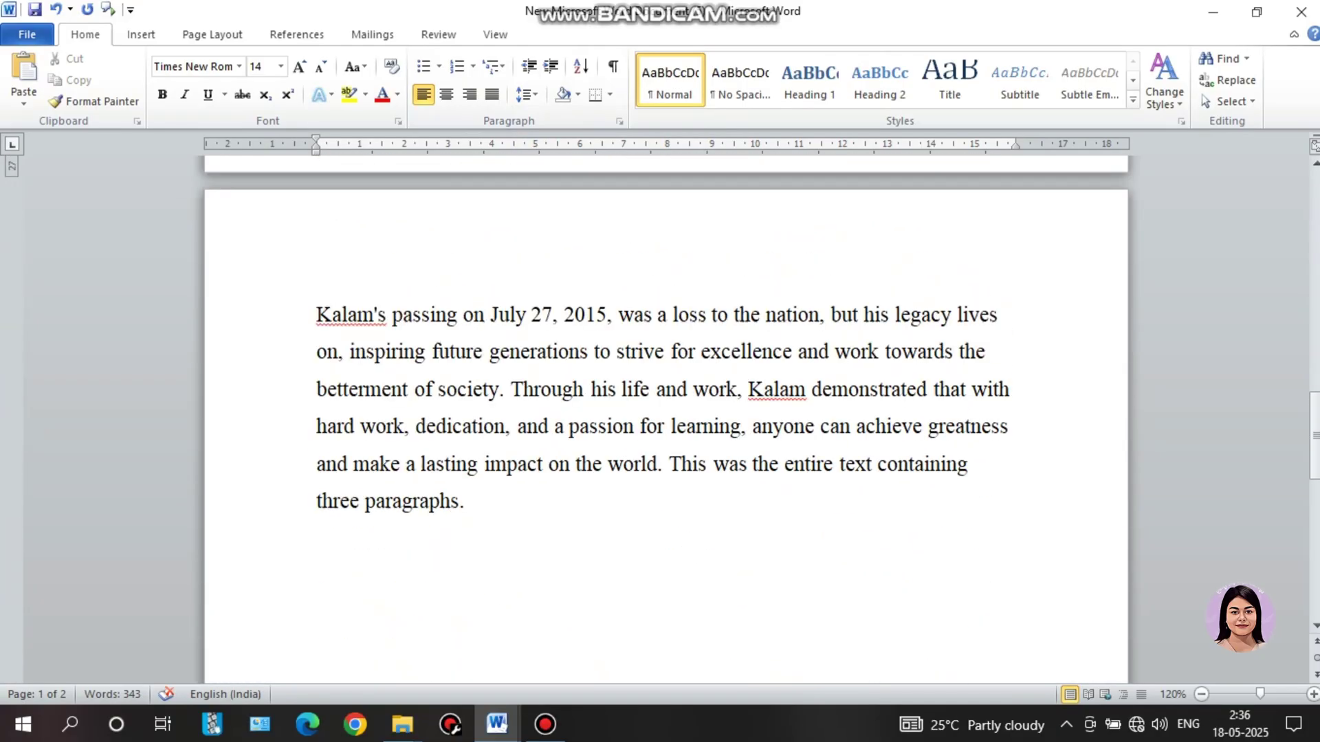
# Check the newspaper columns instruction, number 3, in the "qn ppr" document and return to the Kalam document.
pyautogui.scroll(12, 660, 413)
pyautogui.scroll(3, 659, 413)
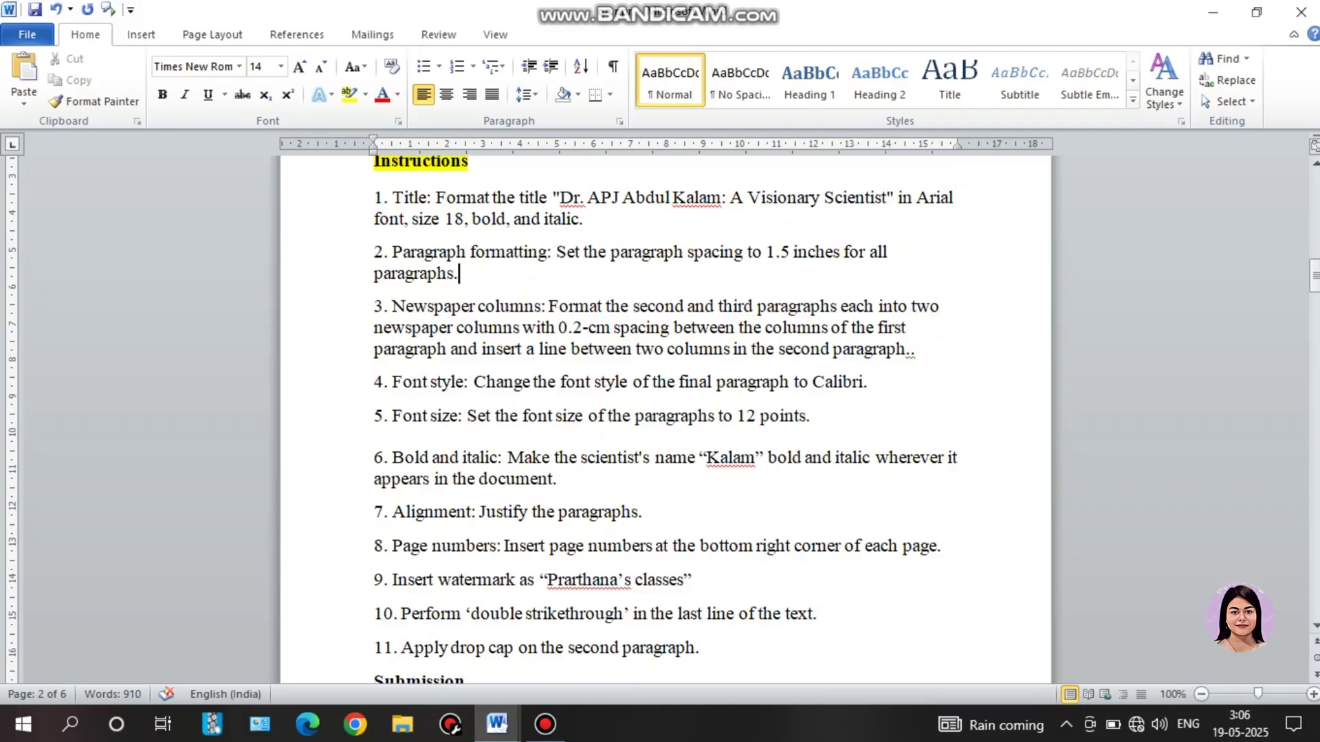
pyautogui.moveTo(375, 349); pyautogui.dragTo(879, 330)
pyautogui.click(497, 724)
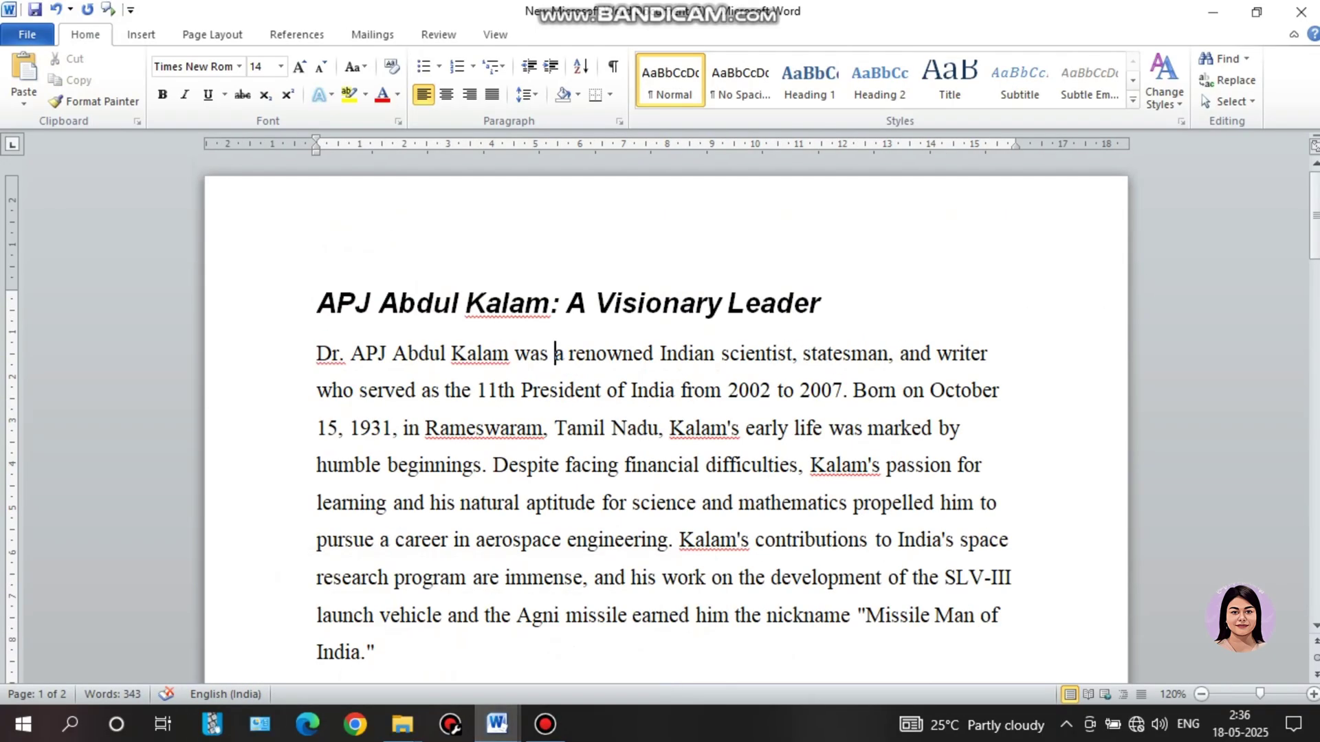
# Look over the second and third paragraphs of the Kalam text to identify which ones need newspaper columns.
pyautogui.scroll(-5, 666, 412)
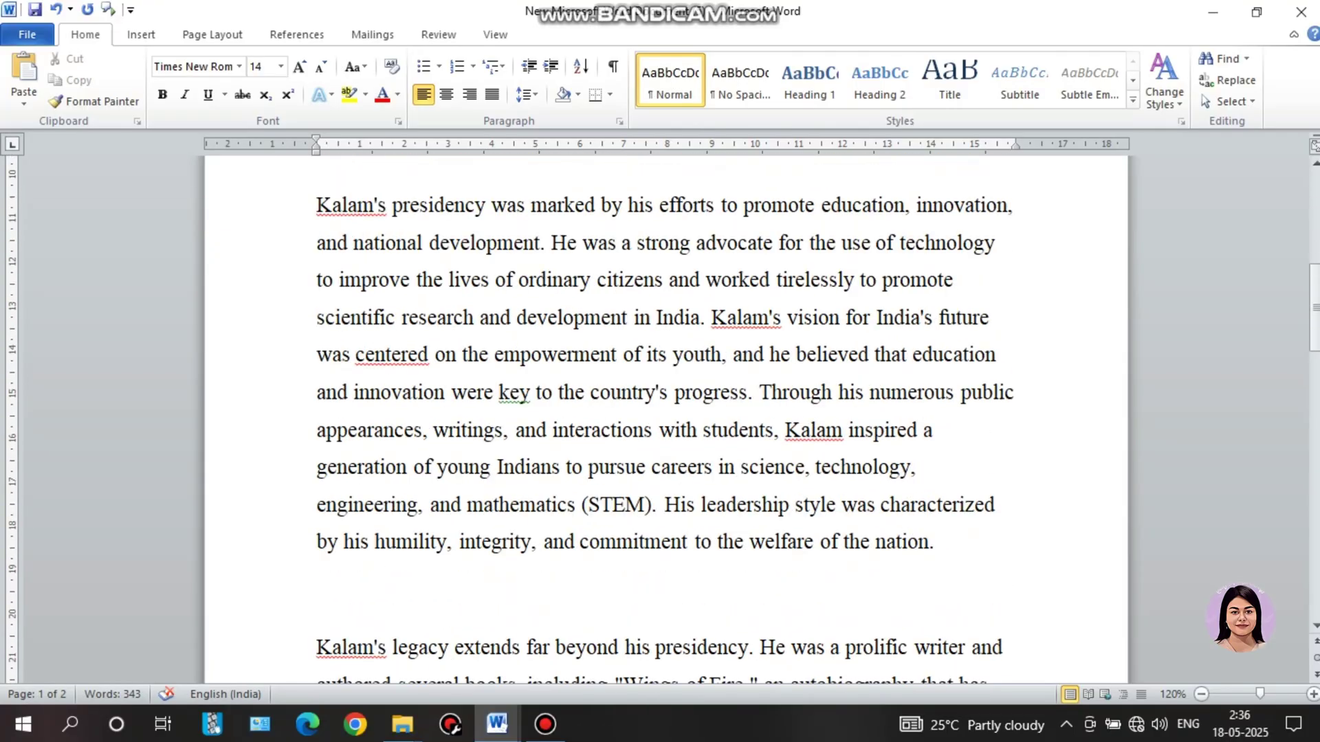
pyautogui.scroll(-5, 666, 412)
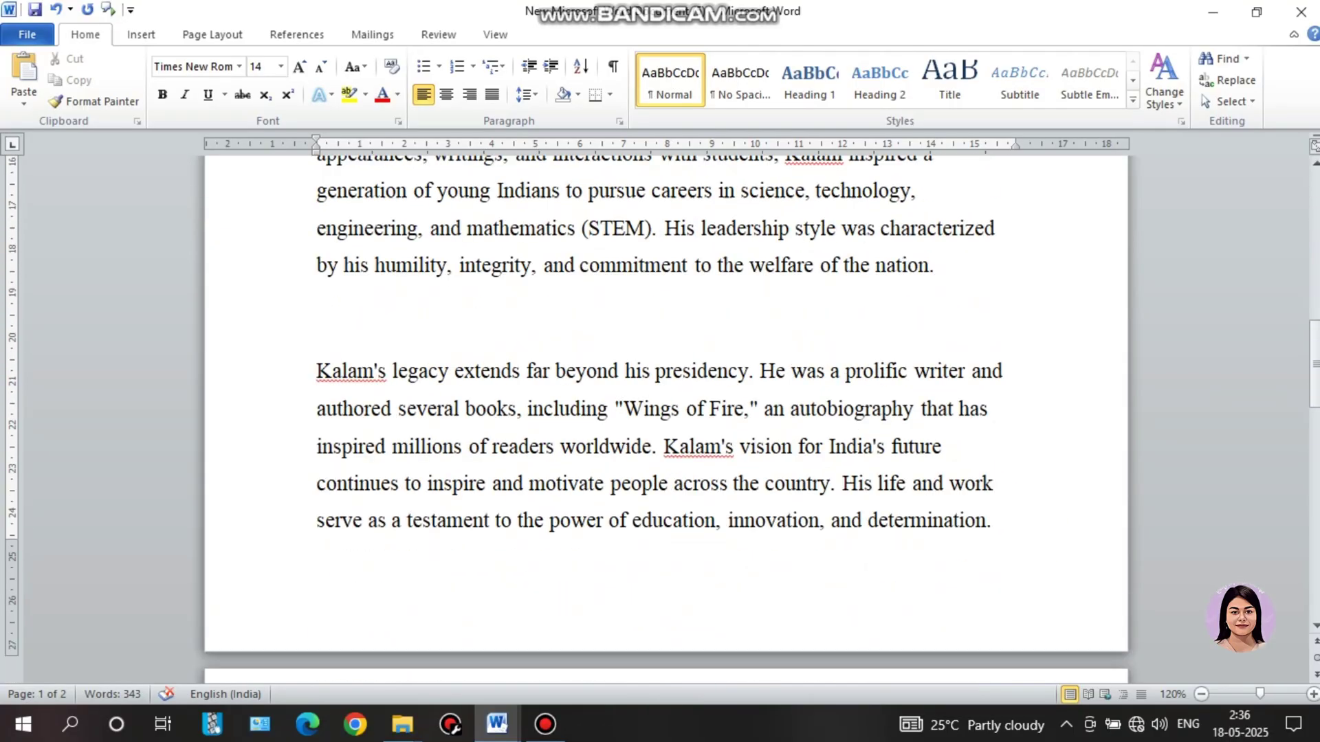
pyautogui.scroll(5, 666, 412)
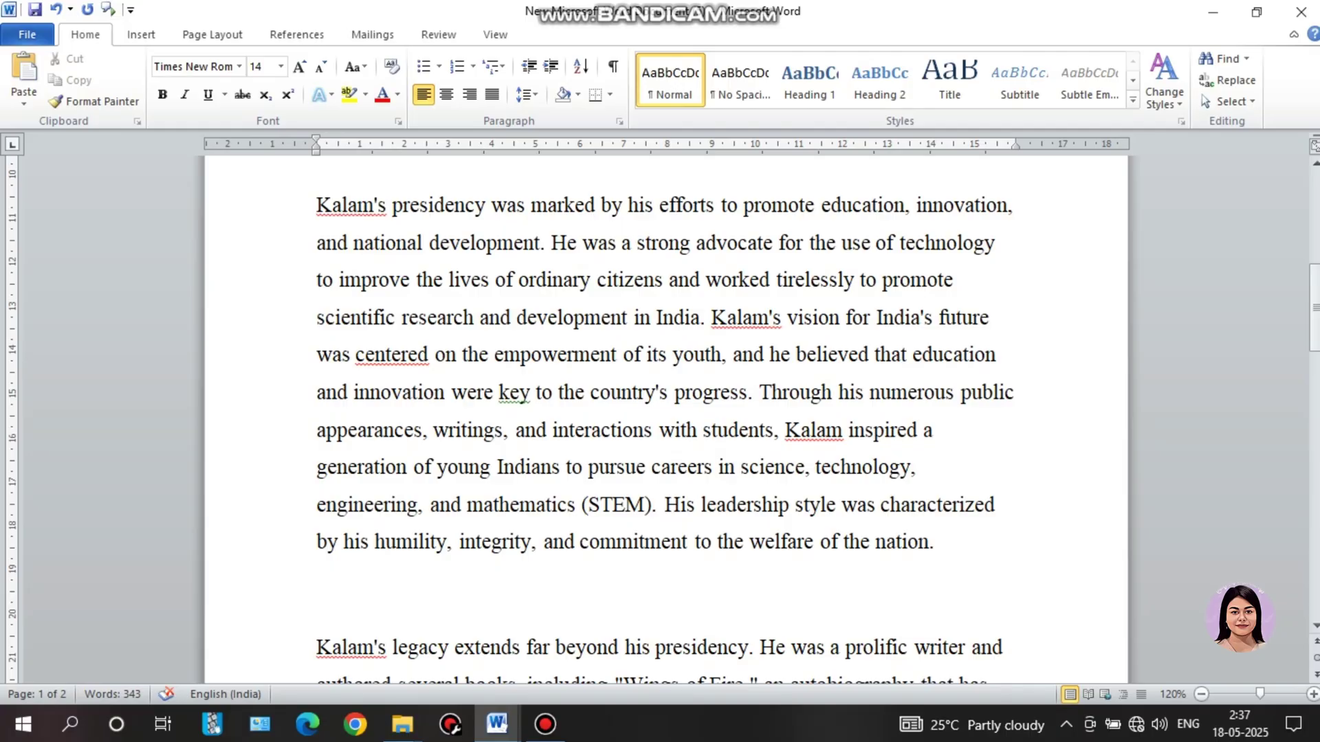
pyautogui.scroll(1, 660, 412)
pyautogui.scroll(1, 660, 412)
pyautogui.scroll(-1, 660, 413)
pyautogui.scroll(-1, 660, 412)
pyautogui.scroll(1, 660, 412)
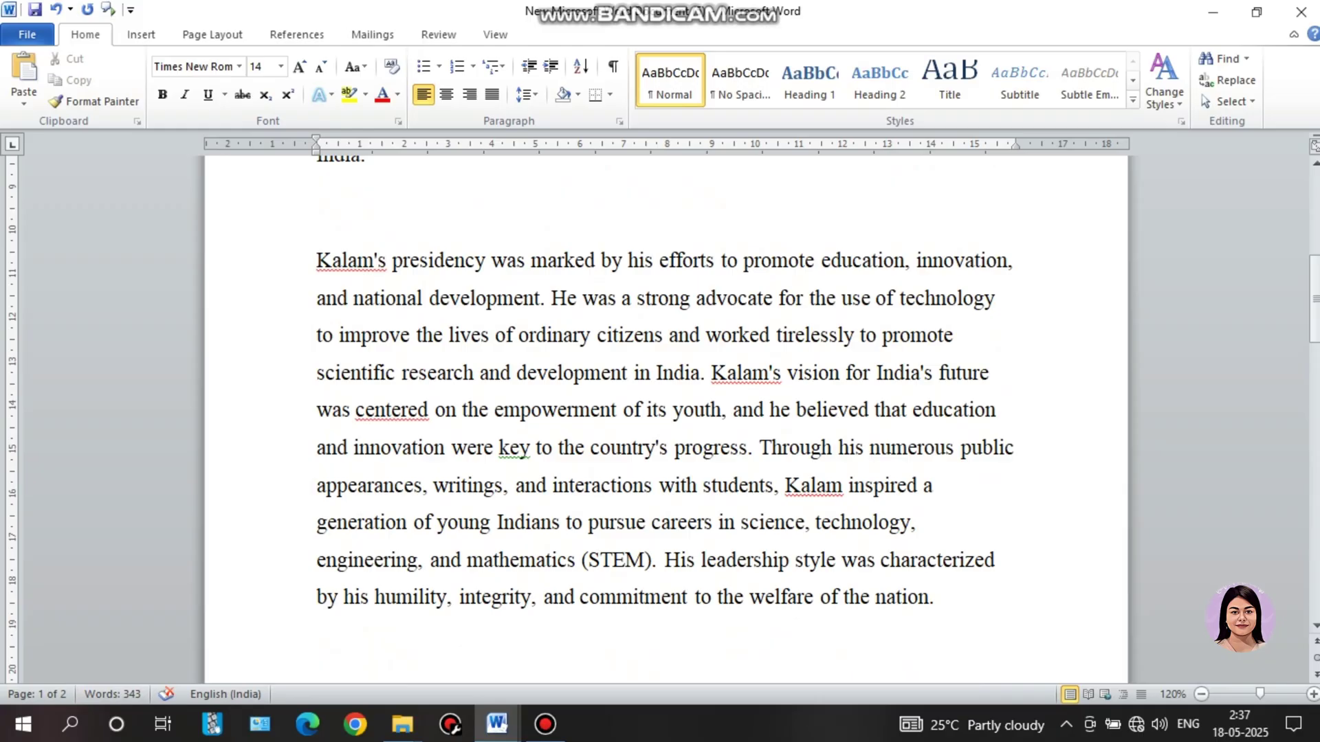
pyautogui.scroll(-9, 659, 412)
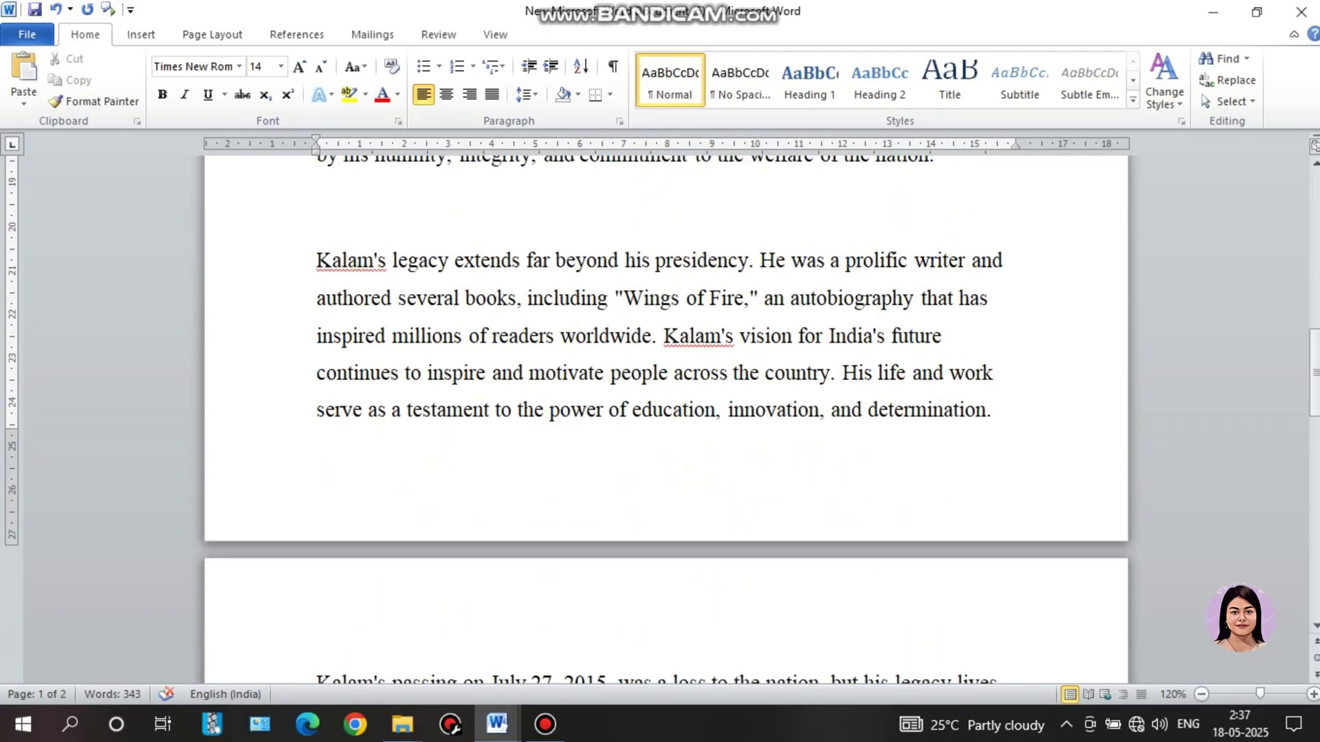
pyautogui.scroll(1, 659, 412)
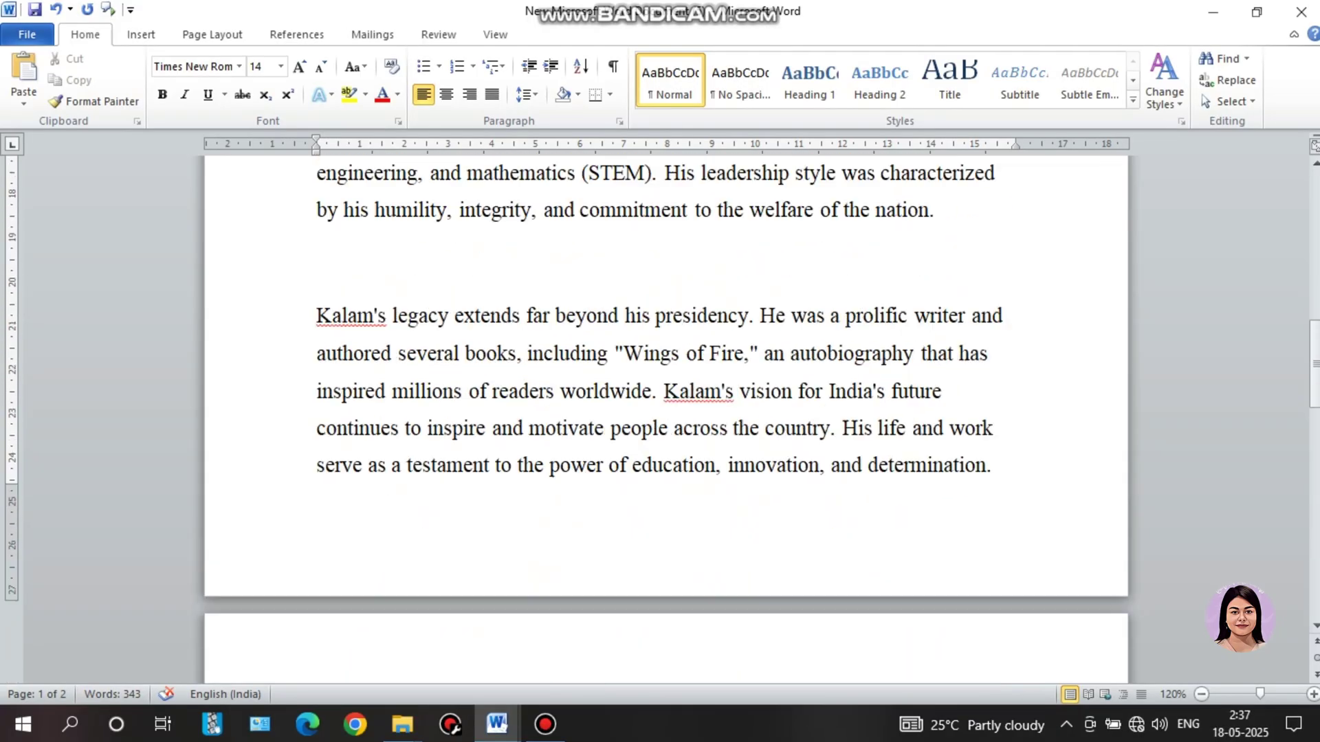
pyautogui.scroll(6, 660, 413)
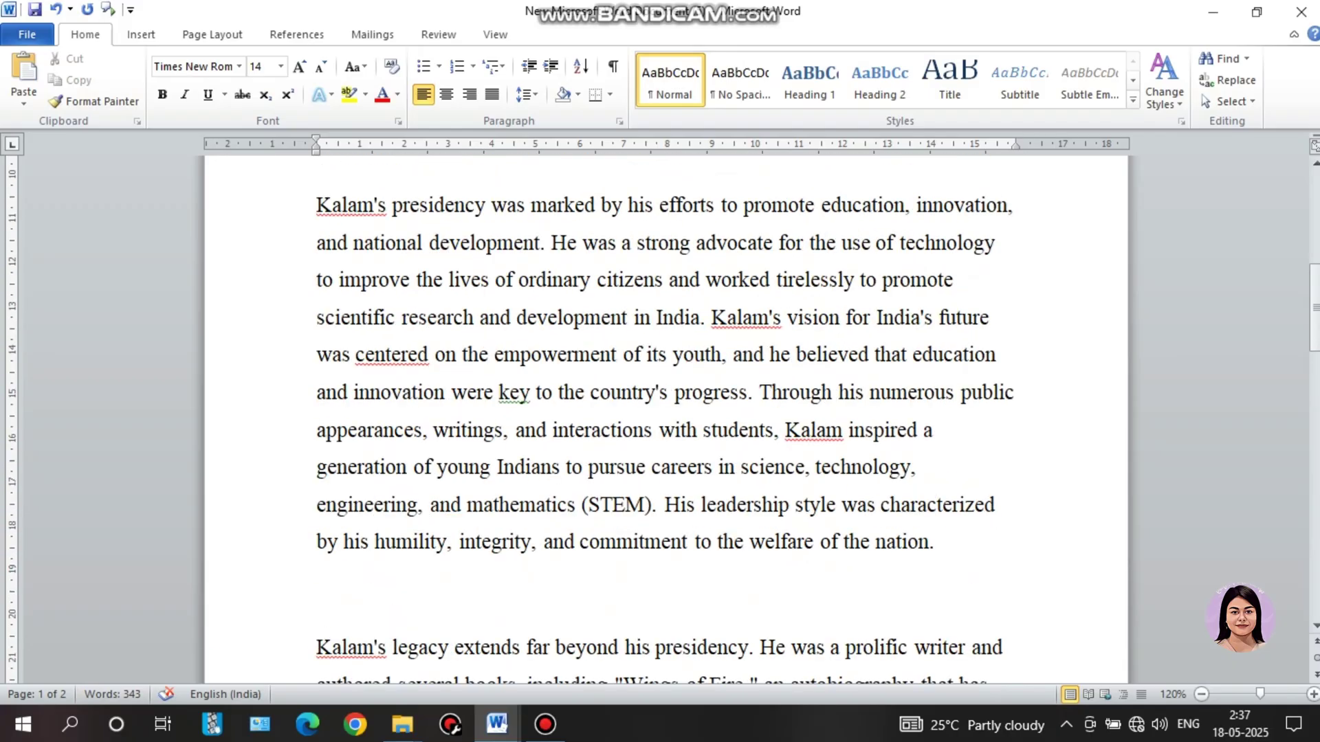
# Format the second paragraph, starting "Kalam's presidency", into two columns with 0.2 cm spacing, applied to the selected text.
pyautogui.moveTo(316, 205); pyautogui.dragTo(942, 563)
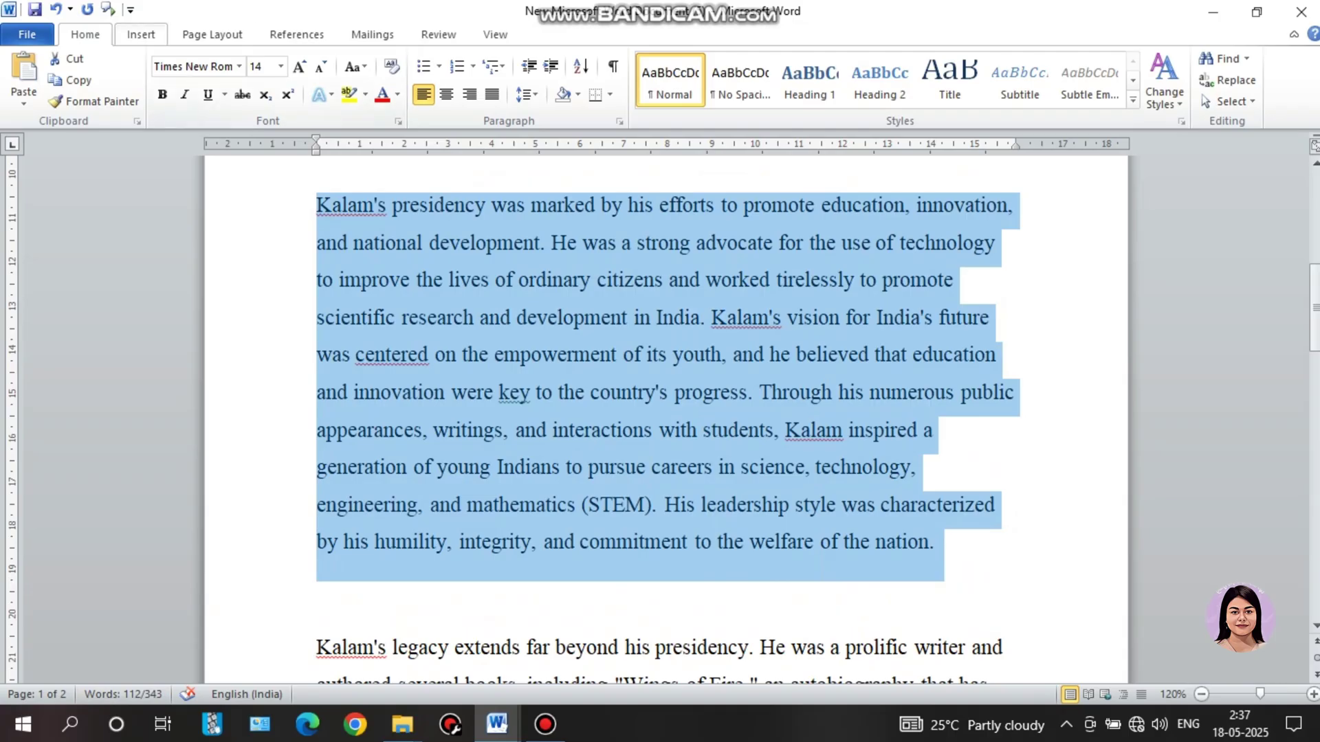
pyautogui.click(140, 35)
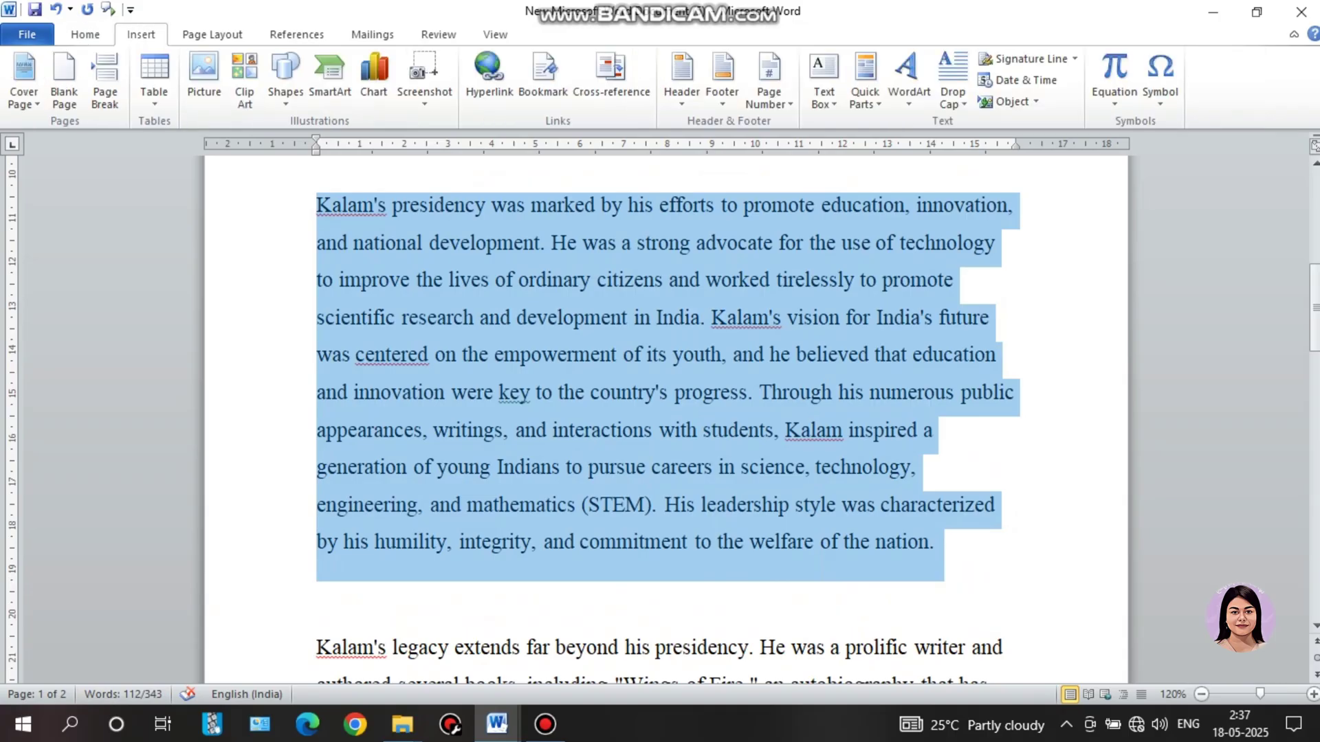
pyautogui.click(213, 34)
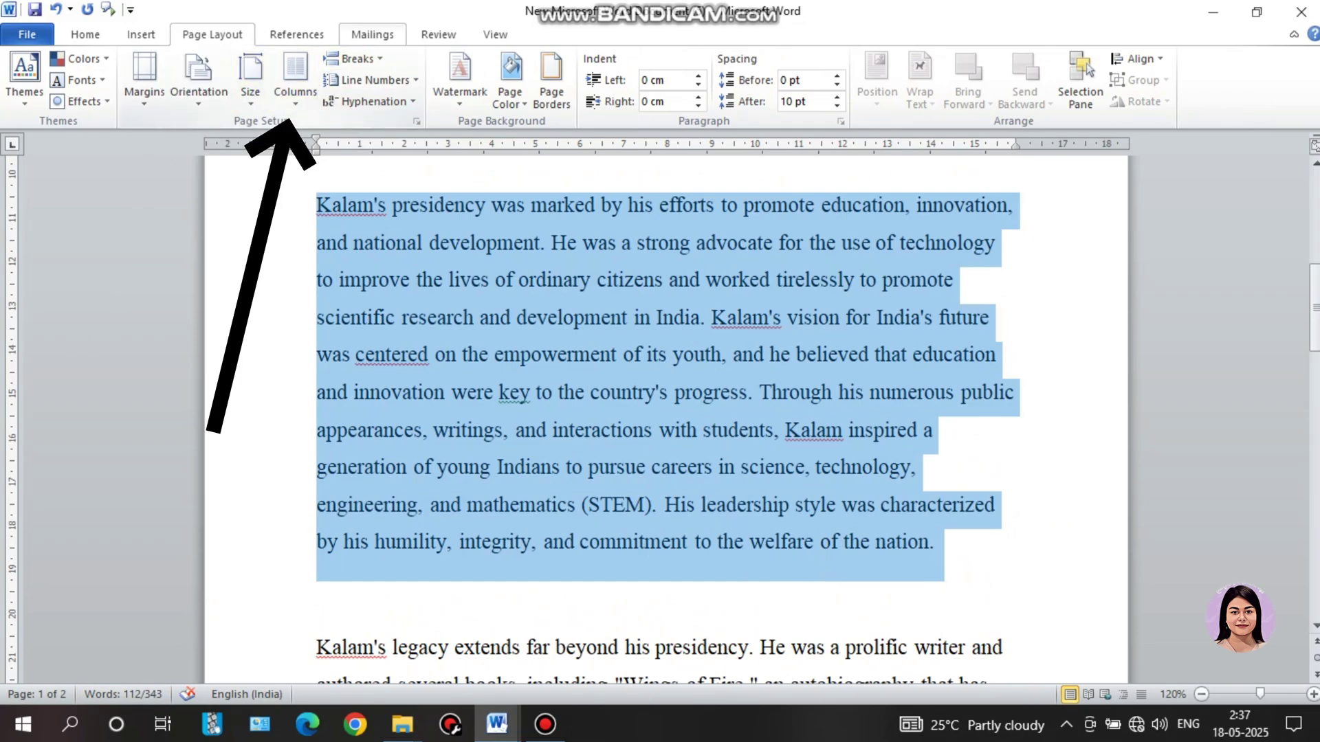
pyautogui.click(295, 79)
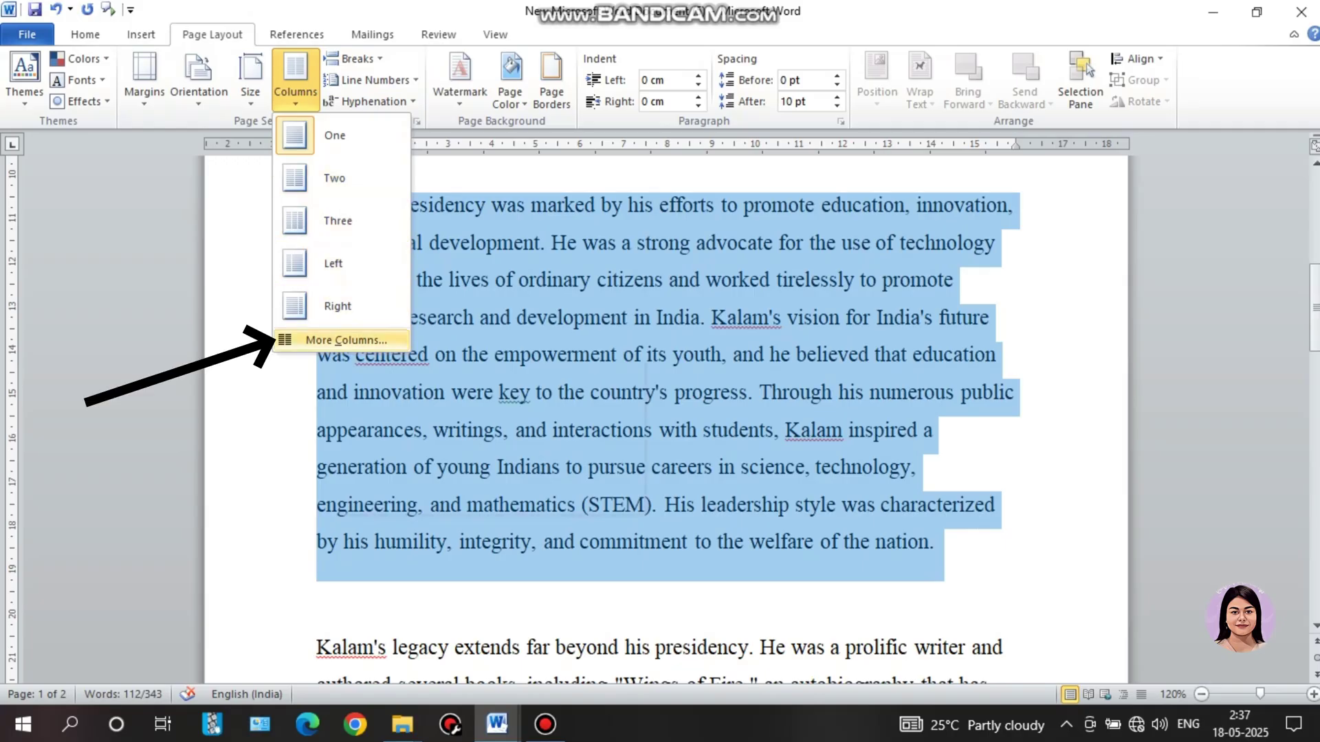
pyautogui.click(346, 339)
pyautogui.click(590, 243)
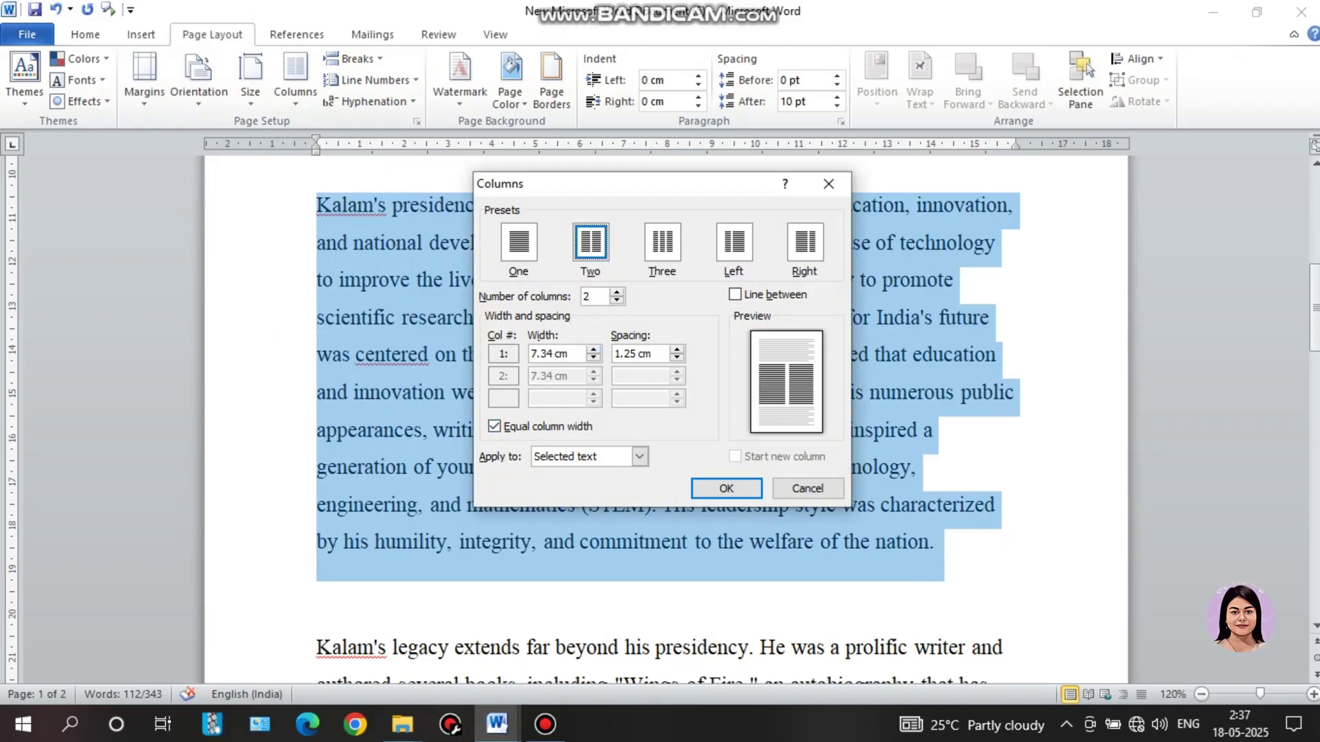
pyautogui.click(621, 354)
pyautogui.moveTo(631, 354); pyautogui.dragTo(613, 353)
pyautogui.write('0.2')
pyautogui.click(726, 488)
pyautogui.click(729, 354)
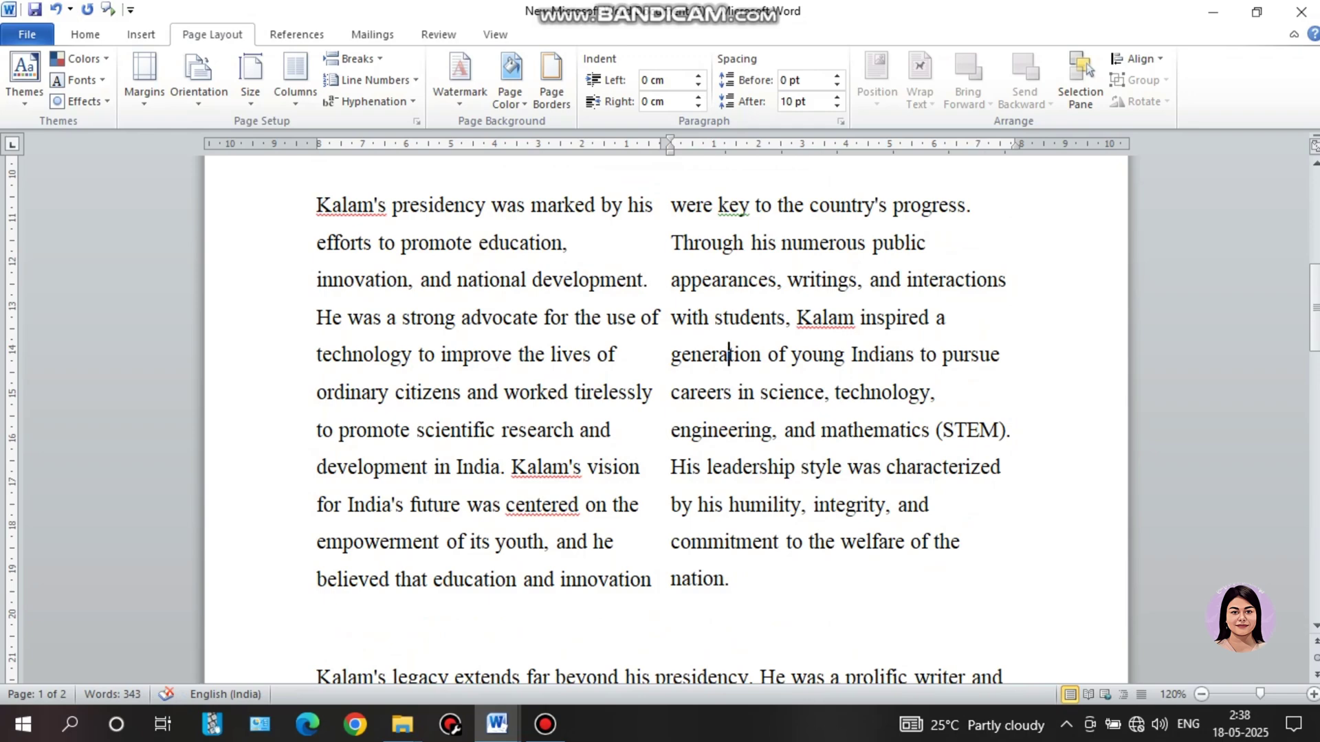
# Format the third paragraph, starting "Kalam's legacy", into two columns with a line between them.
pyautogui.scroll(-3, 662, 415)
pyautogui.click(318, 346)
pyautogui.moveTo(317, 346); pyautogui.dragTo(1003, 467)
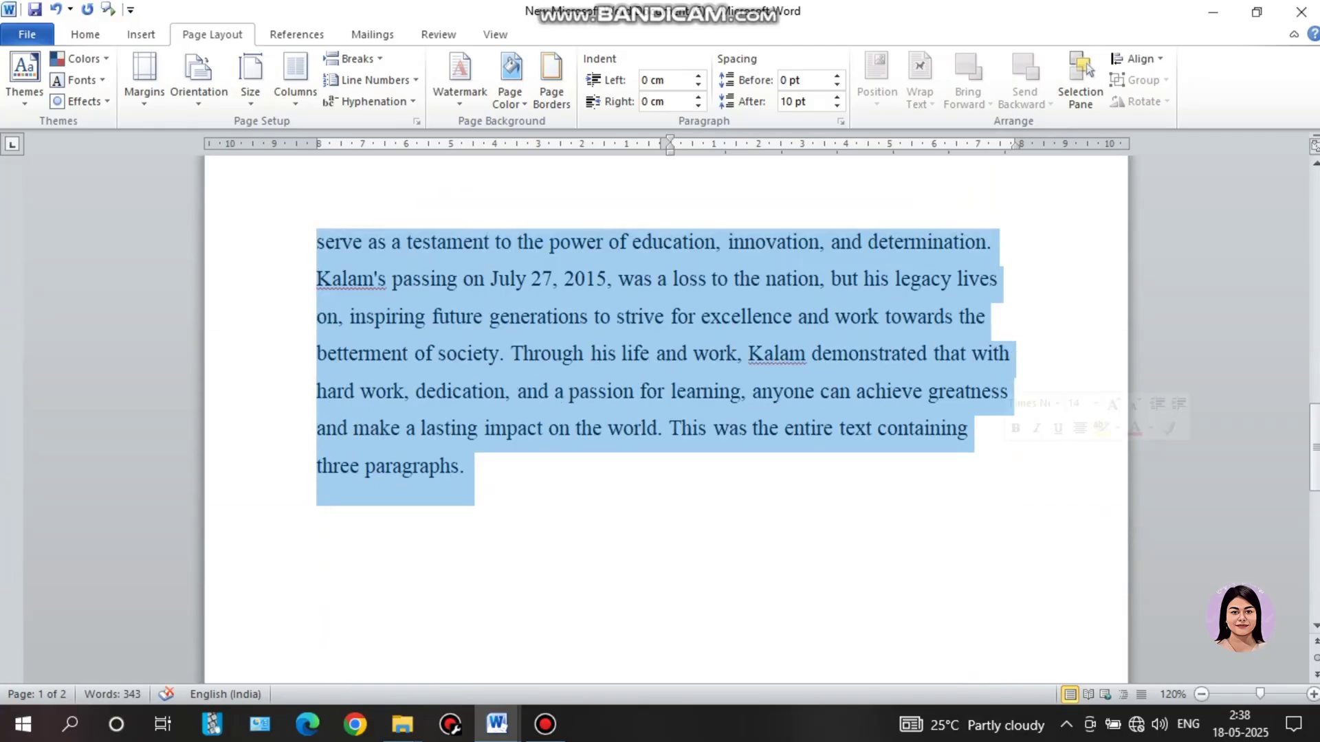
pyautogui.click(295, 79)
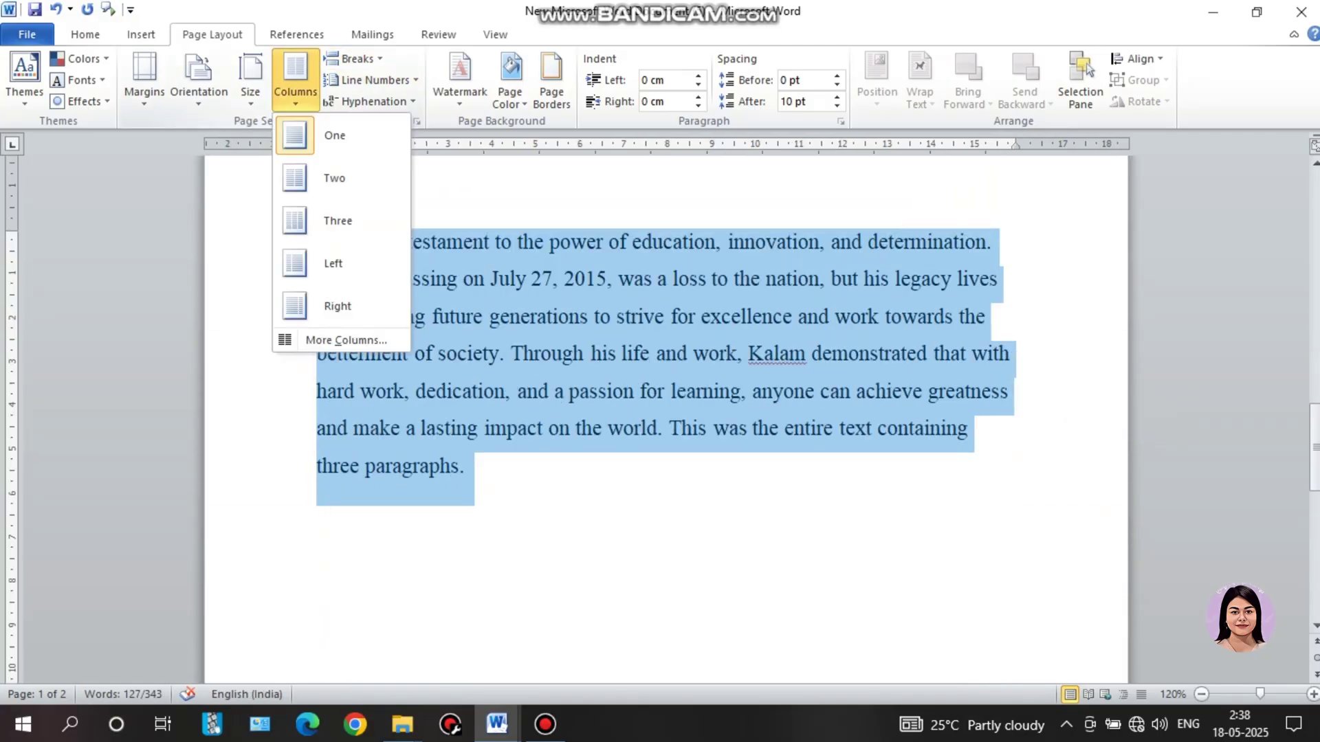
pyautogui.click(345, 340)
pyautogui.click(591, 243)
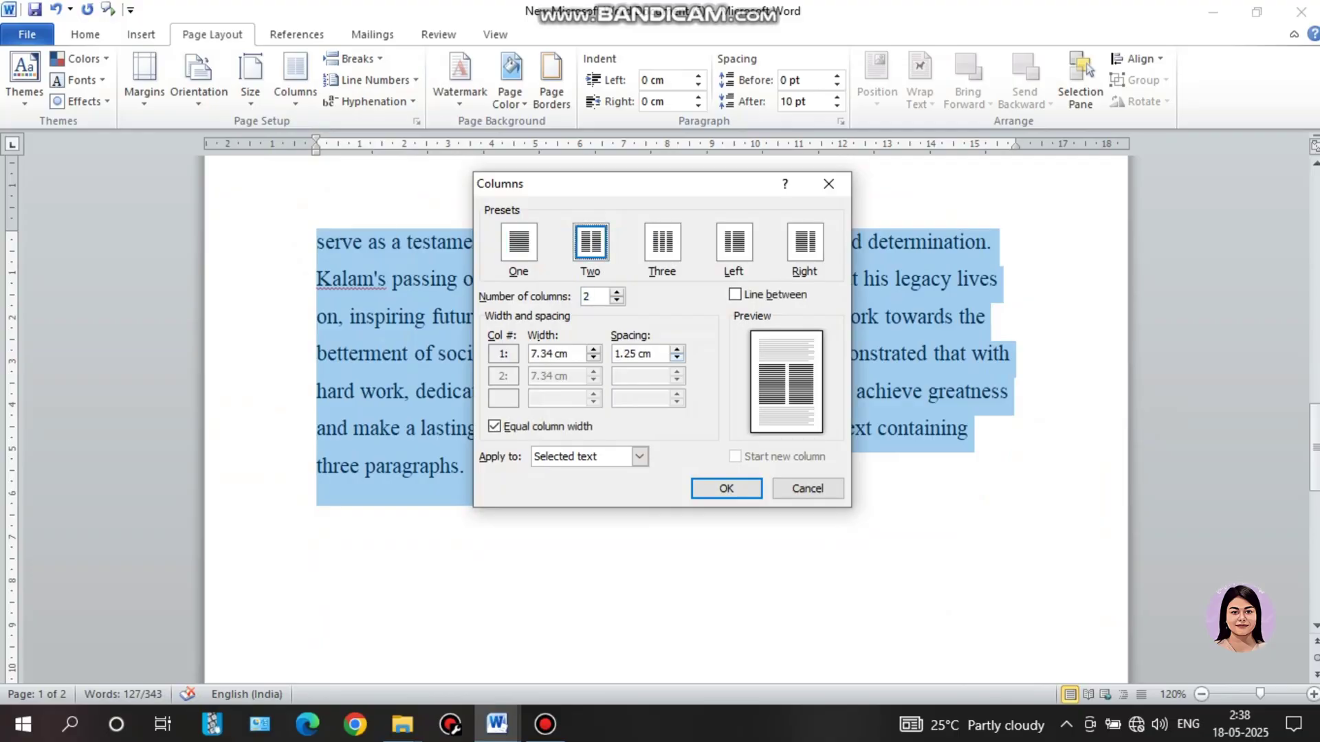
pyautogui.hotkey('alt', 'b')
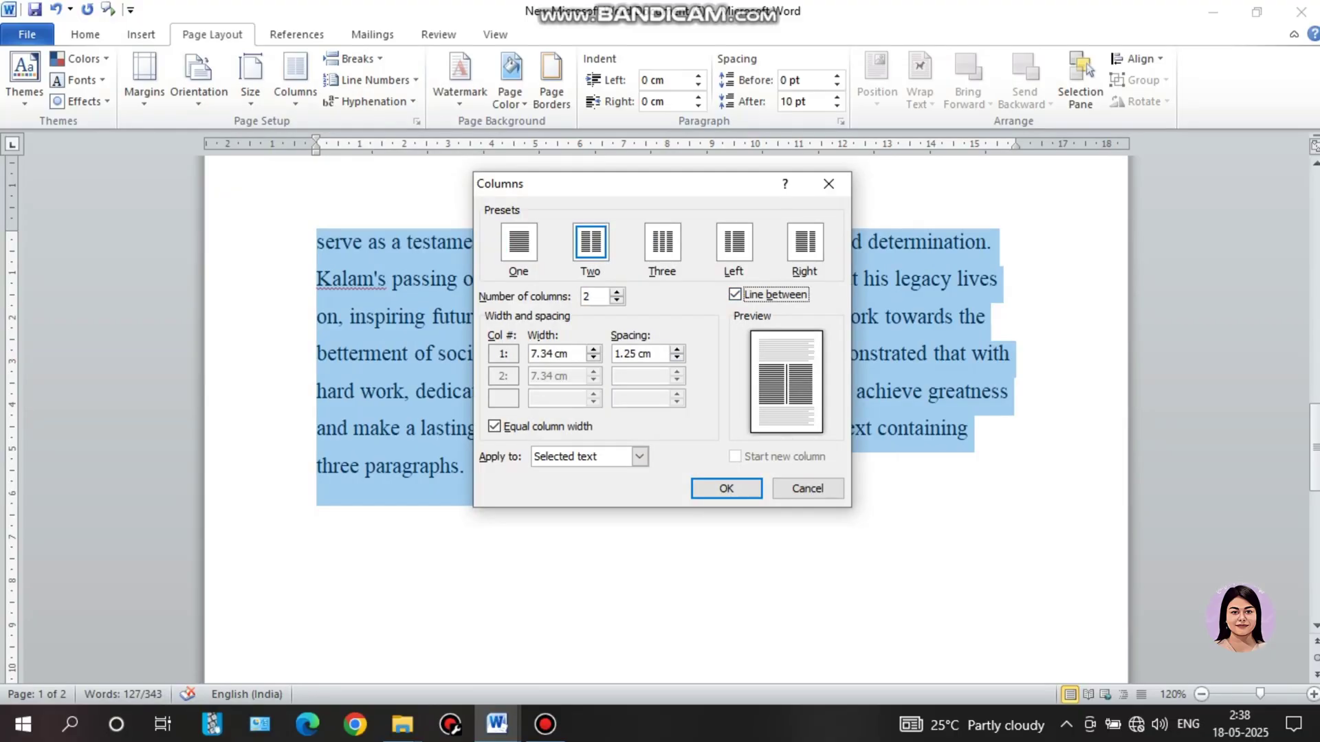
pyautogui.press('Return')
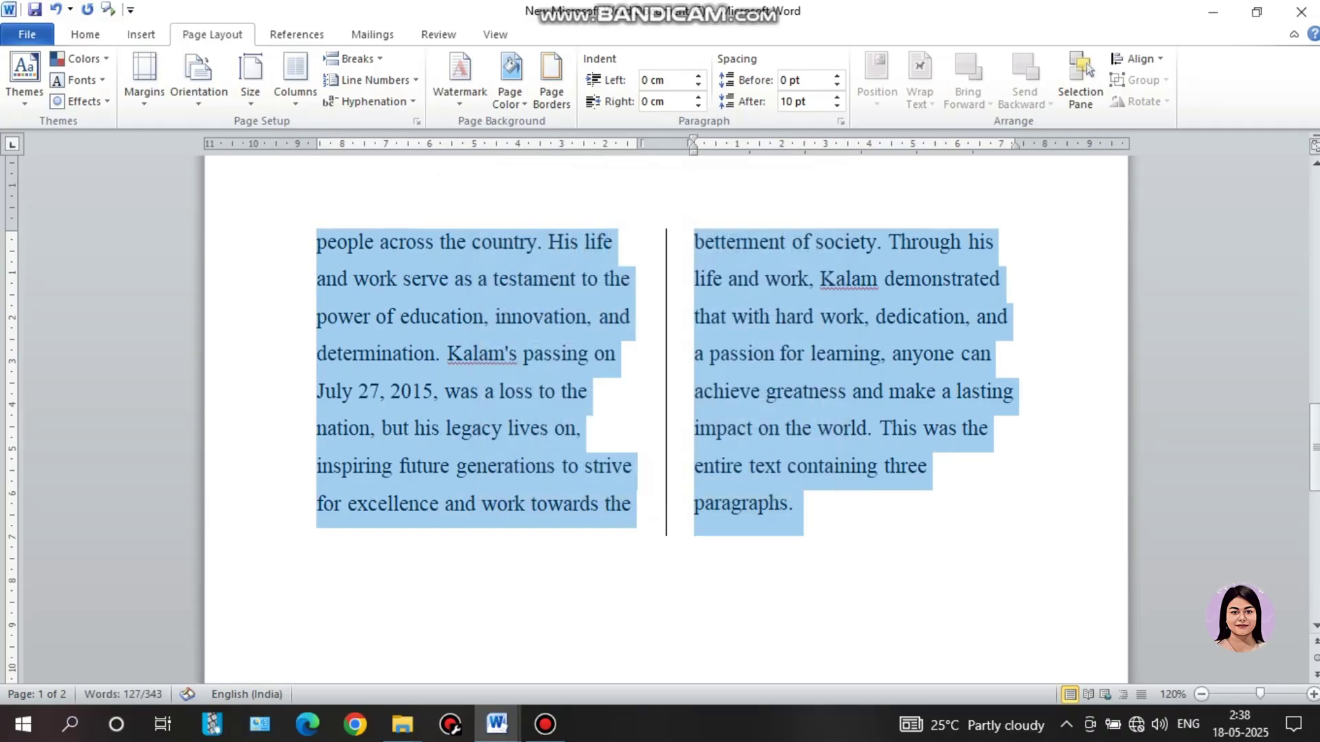
pyautogui.click(746, 349)
pyautogui.scroll(-3, 746, 349)
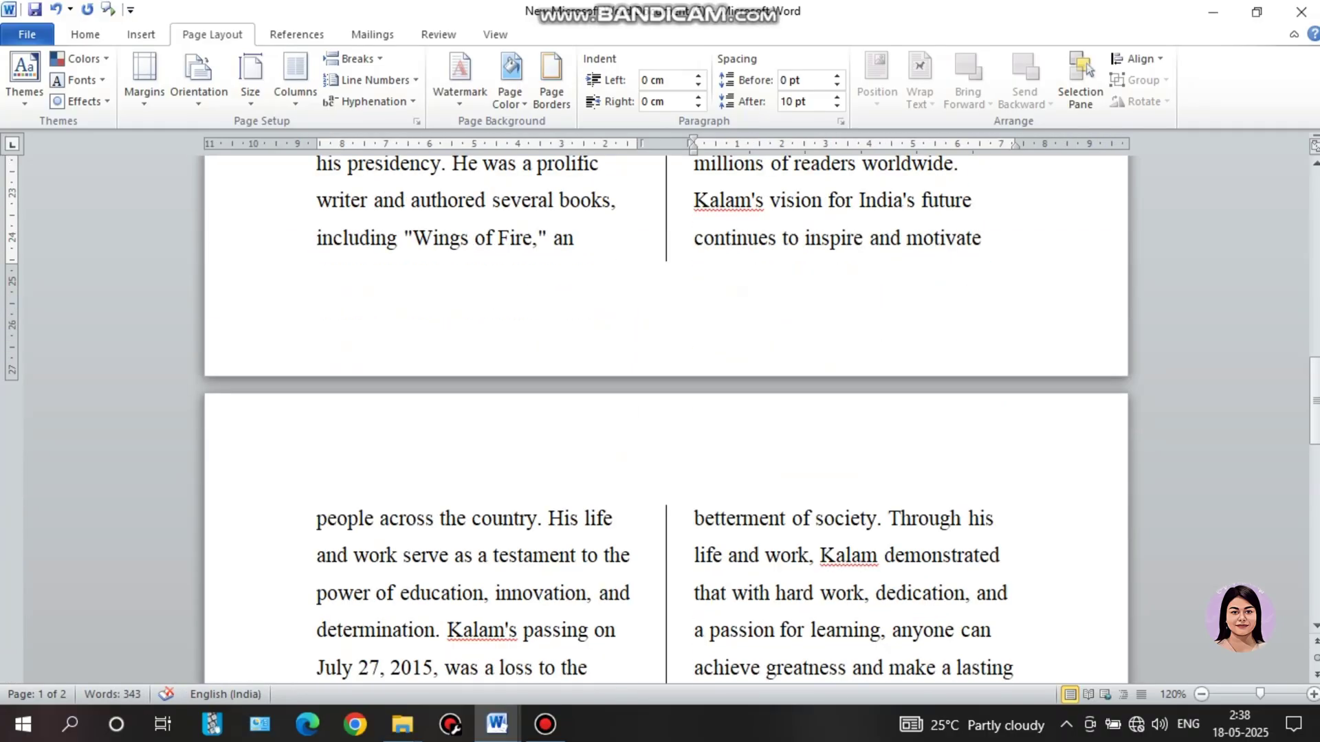
pyautogui.scroll(2, 747, 348)
pyautogui.scroll(2, 665, 419)
pyautogui.scroll(-1, 665, 420)
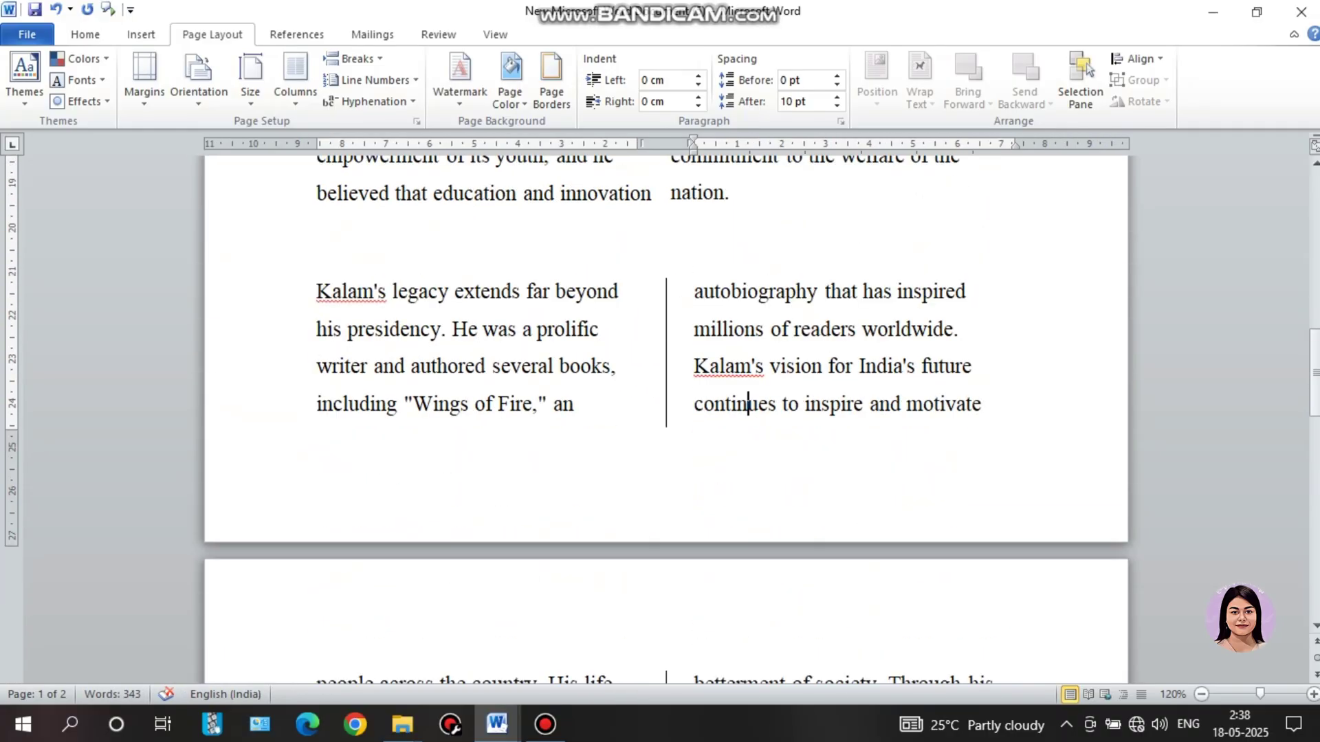
pyautogui.scroll(-4, 665, 420)
# Check the font style instruction, number 4, in the question paper document and return to the Kalam document.
pyautogui.moveTo(497, 724)
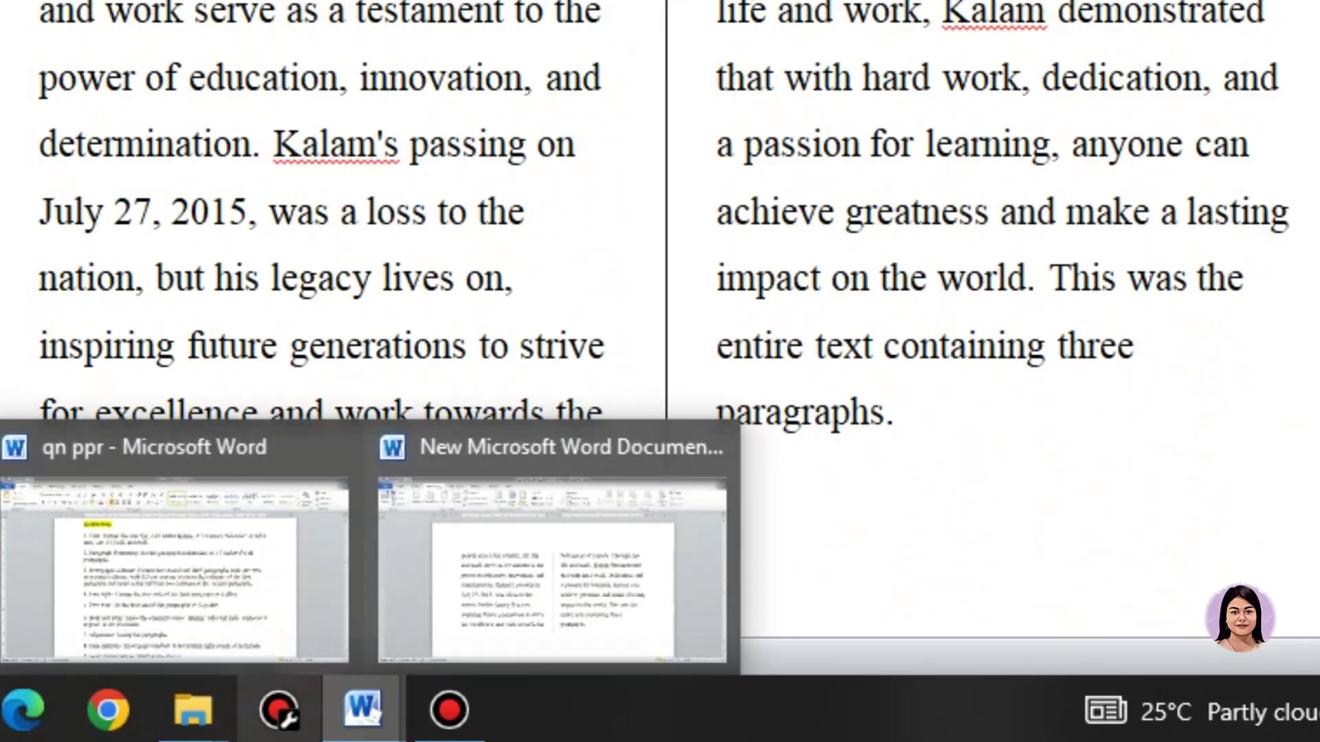
pyautogui.click(389, 633)
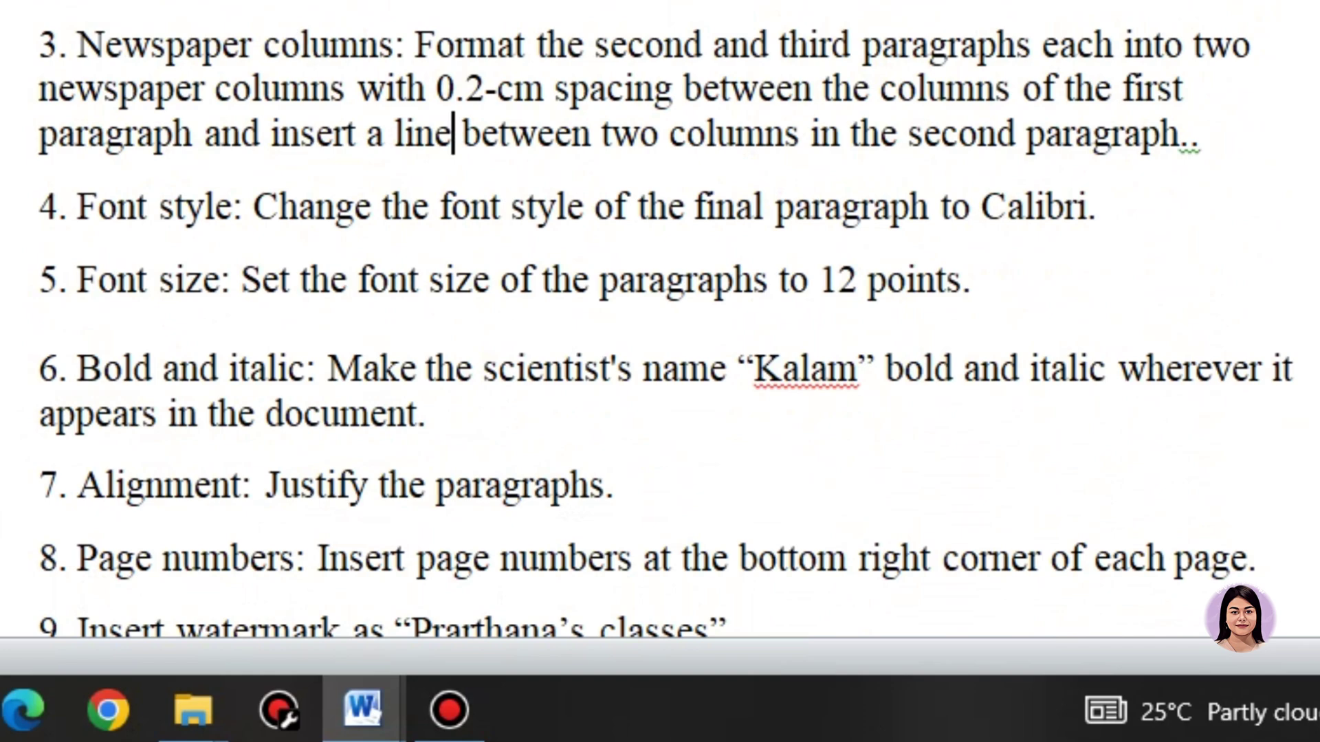
pyautogui.click(363, 709)
pyautogui.click(596, 636)
# Change the font of the entire final paragraph, starting "Kalam's legacy", to Calibri.
pyautogui.scroll(-2, 665, 419)
pyautogui.scroll(6, 748, 349)
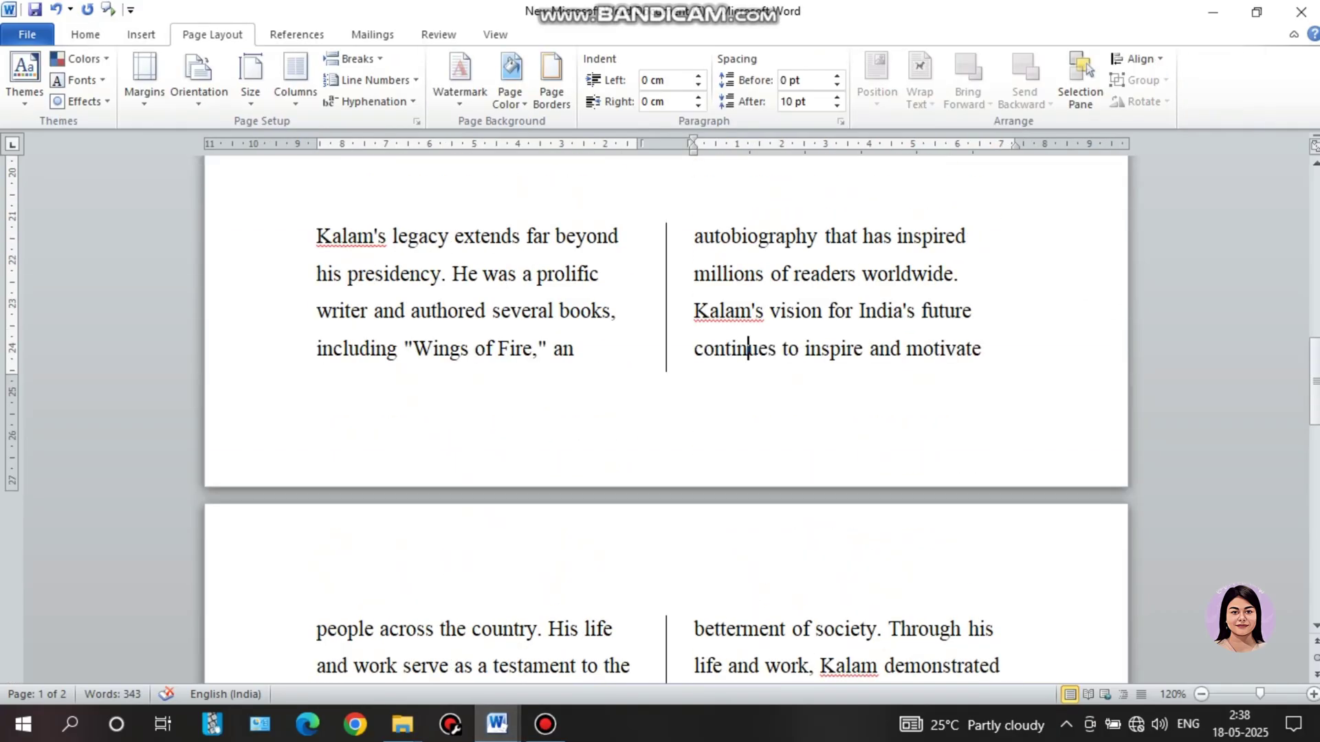
pyautogui.moveTo(316, 236); pyautogui.dragTo(801, 594)
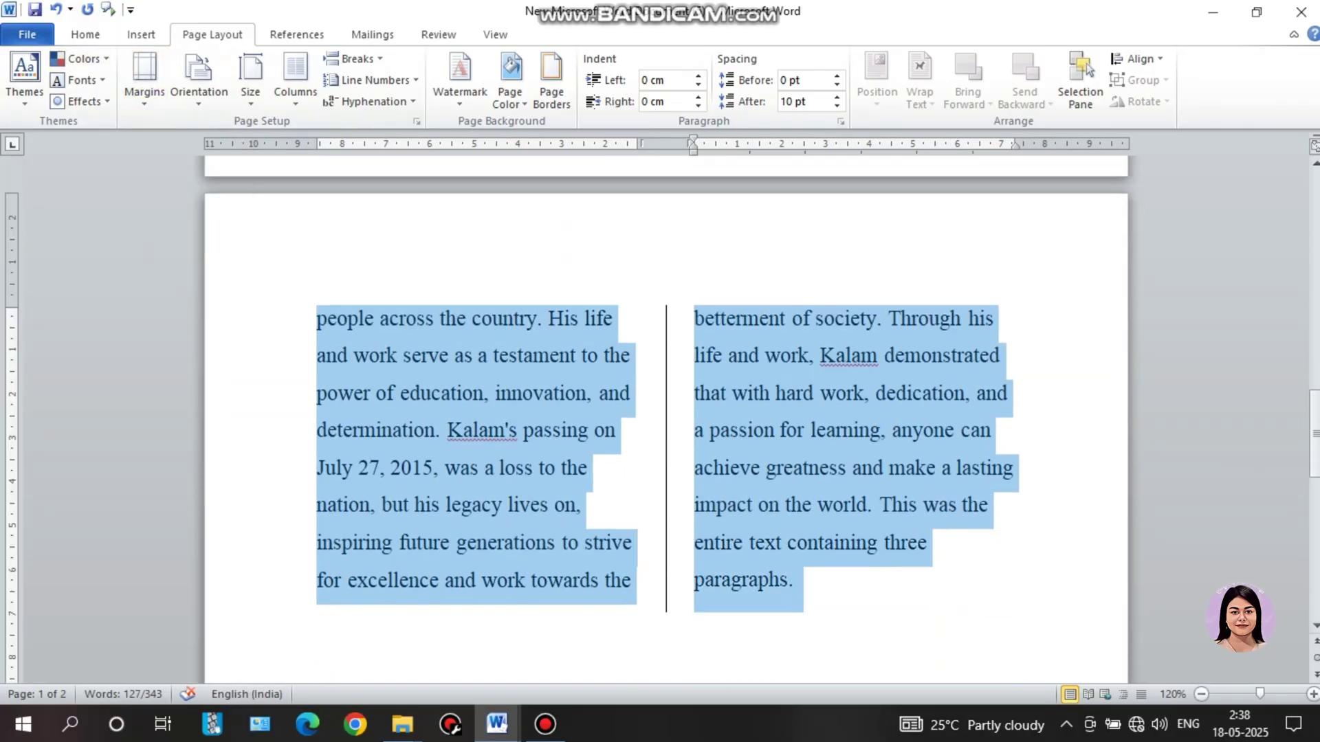
pyautogui.click(85, 34)
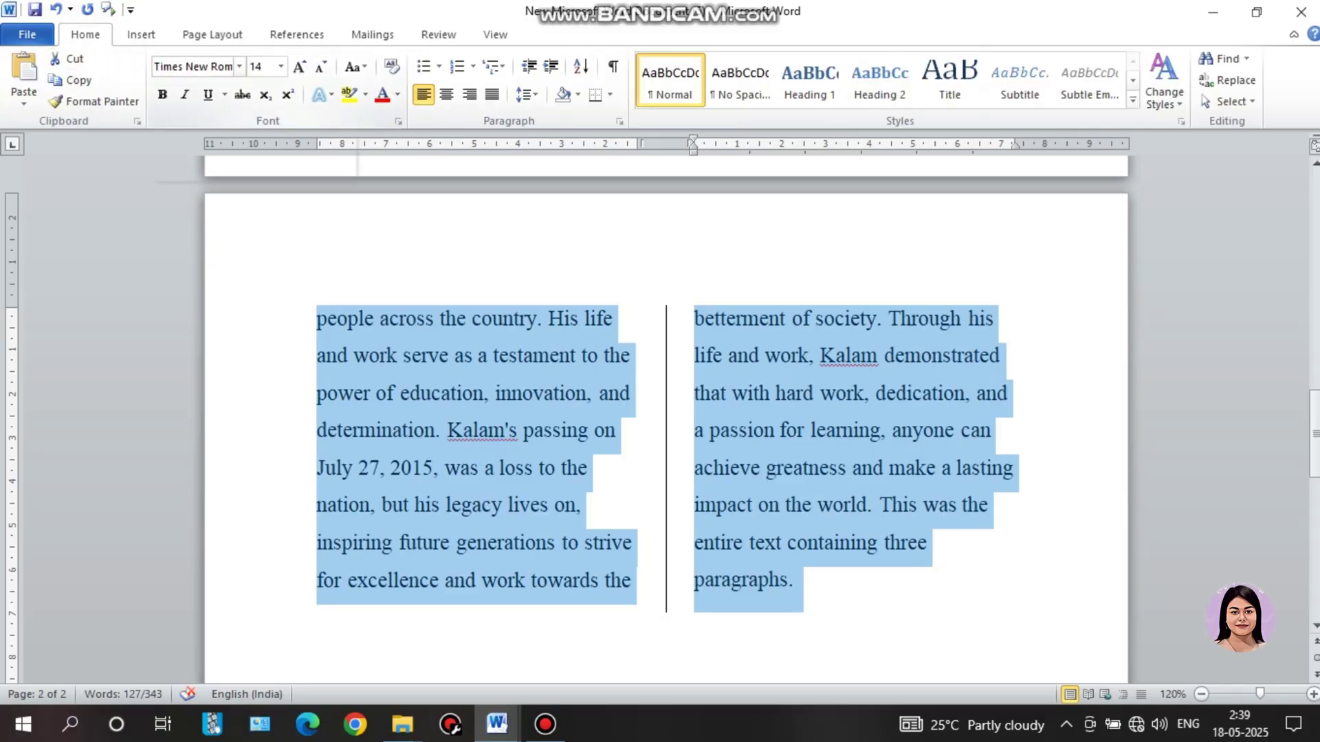
pyautogui.click(239, 66)
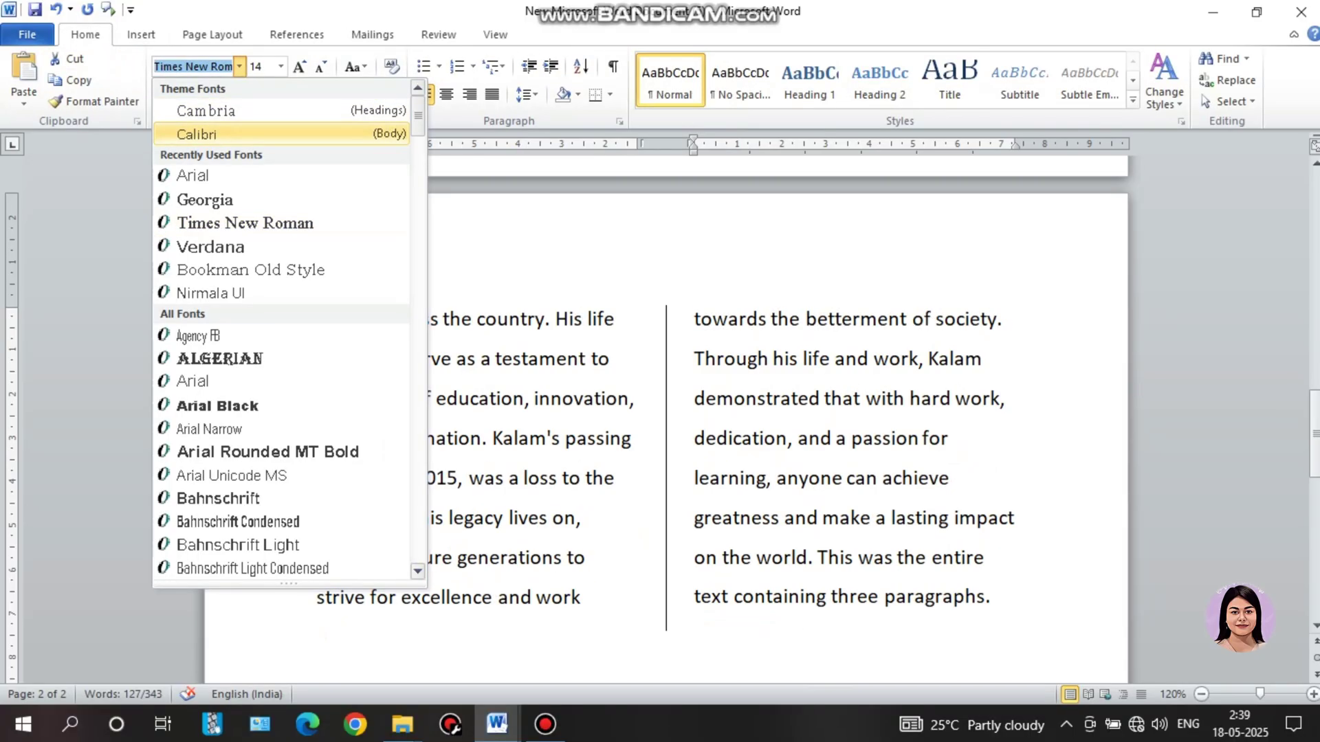
pyautogui.click(196, 134)
pyautogui.click(825, 412)
# Set the font size of all three body paragraphs below the title to 12 points.
pyautogui.scroll(4, 667, 412)
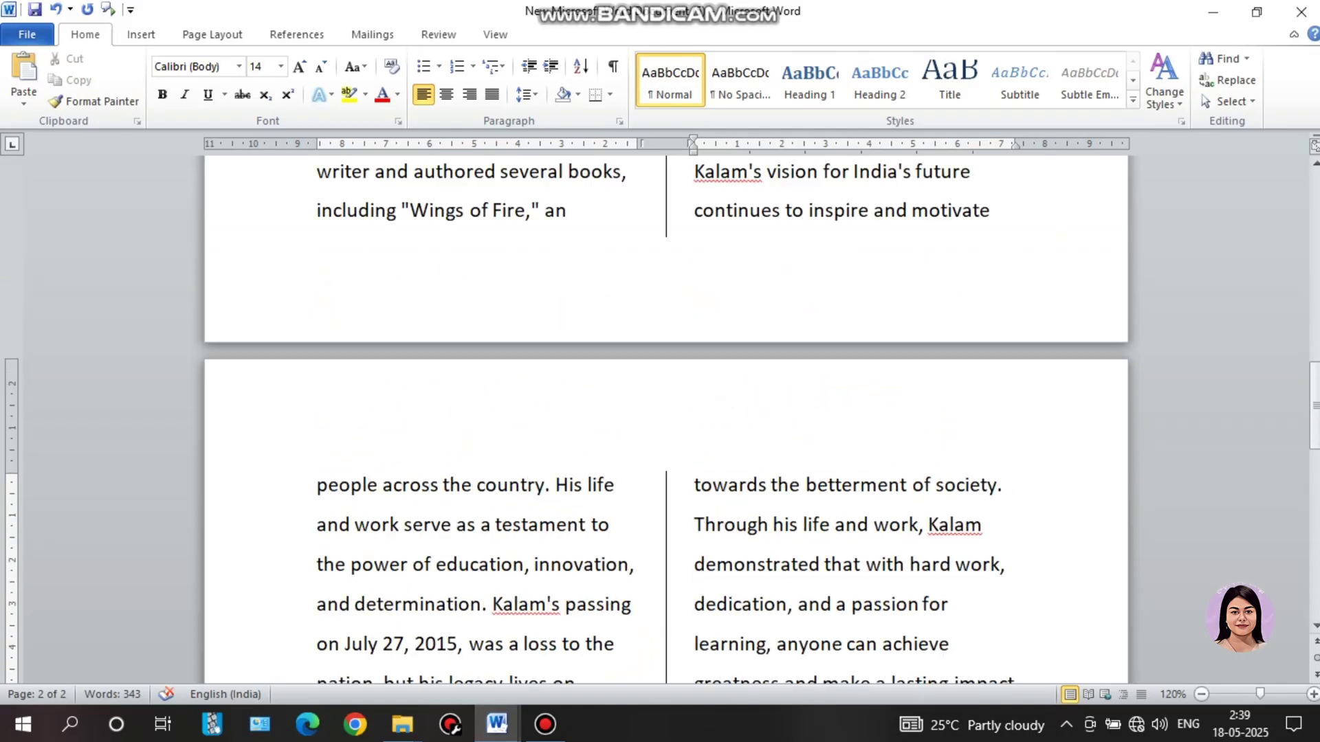
pyautogui.scroll(4, 667, 413)
pyautogui.scroll(8, 667, 412)
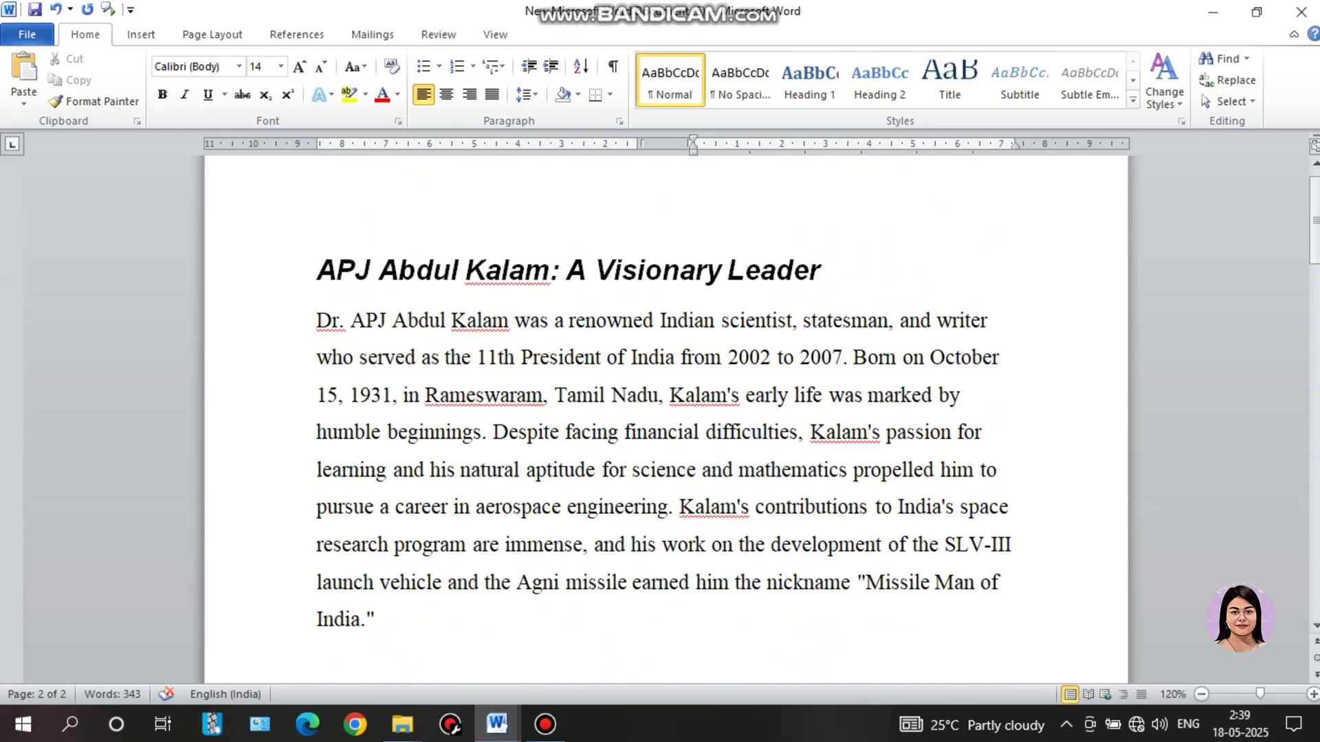
pyautogui.moveTo(316, 320); pyautogui.dragTo(1001, 319)
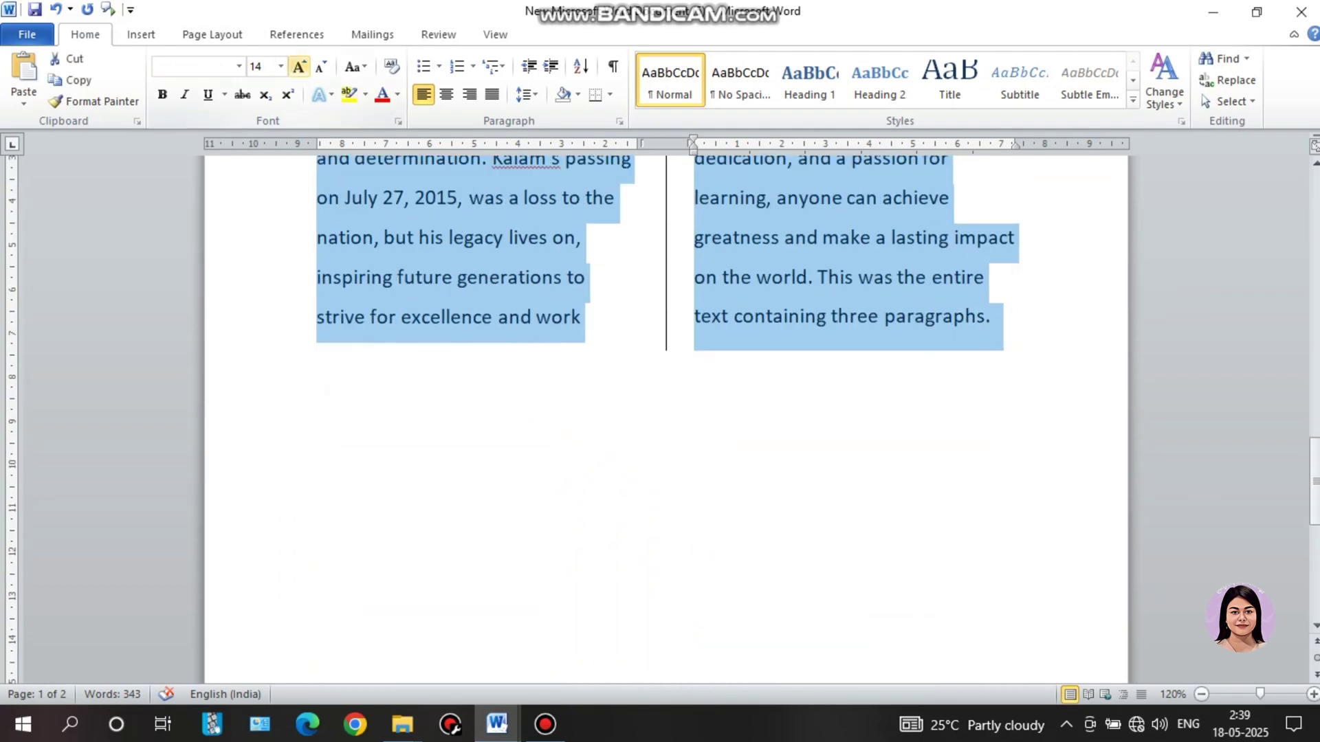
pyautogui.click(280, 66)
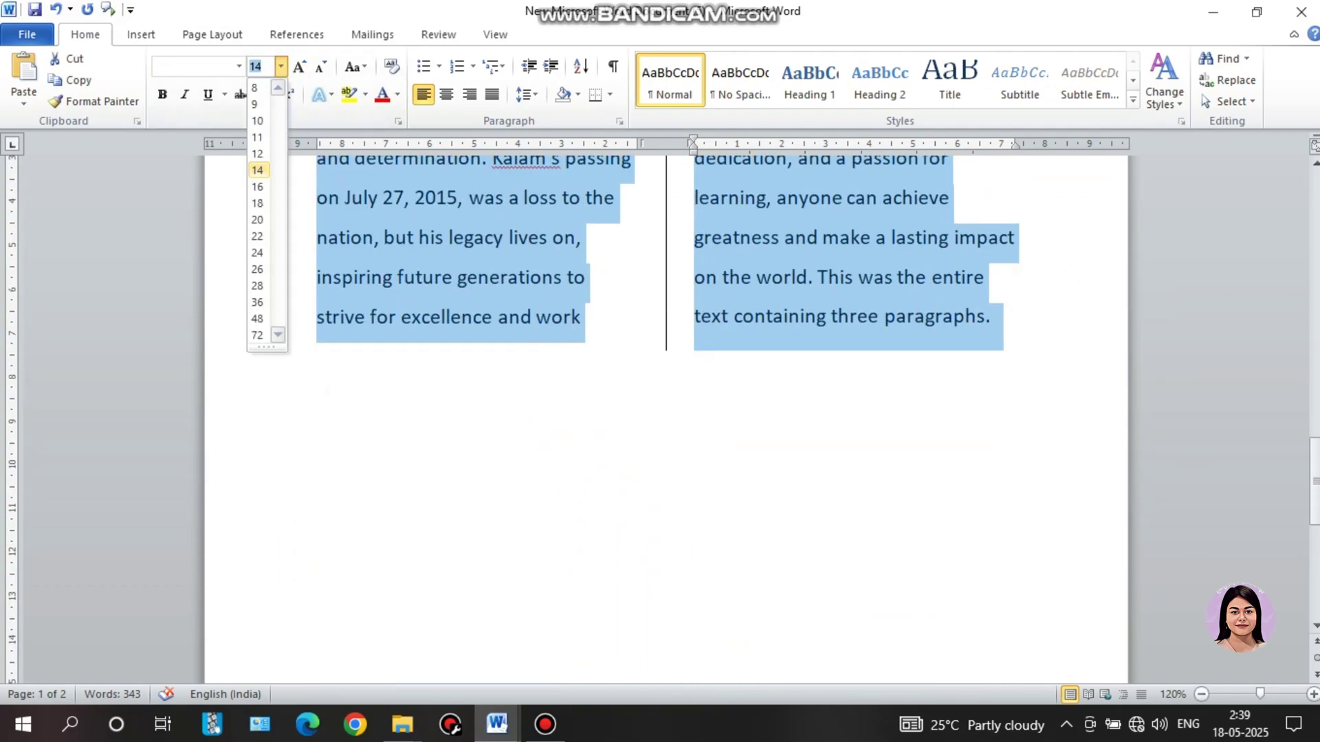
pyautogui.click(258, 154)
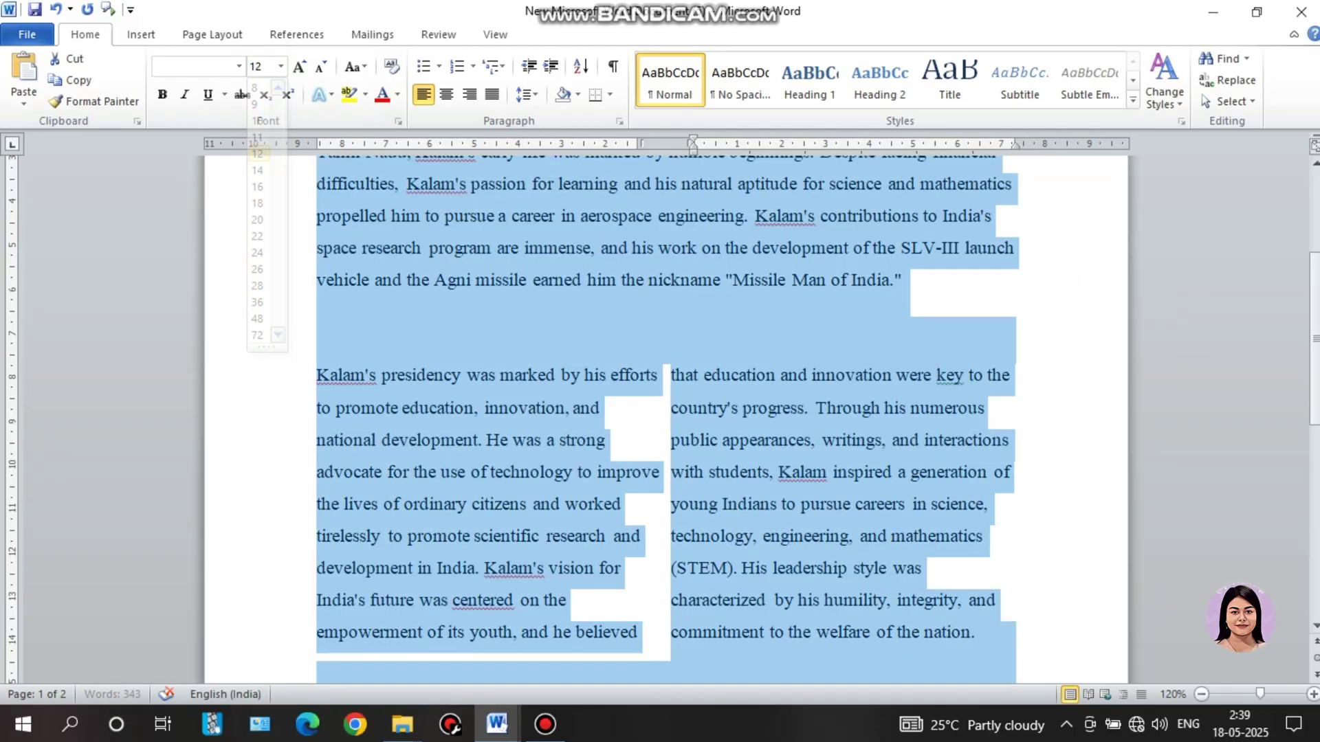
pyautogui.scroll(6, 689, 415)
pyautogui.click(690, 415)
pyautogui.scroll(-5, 689, 415)
pyautogui.scroll(-6, 667, 412)
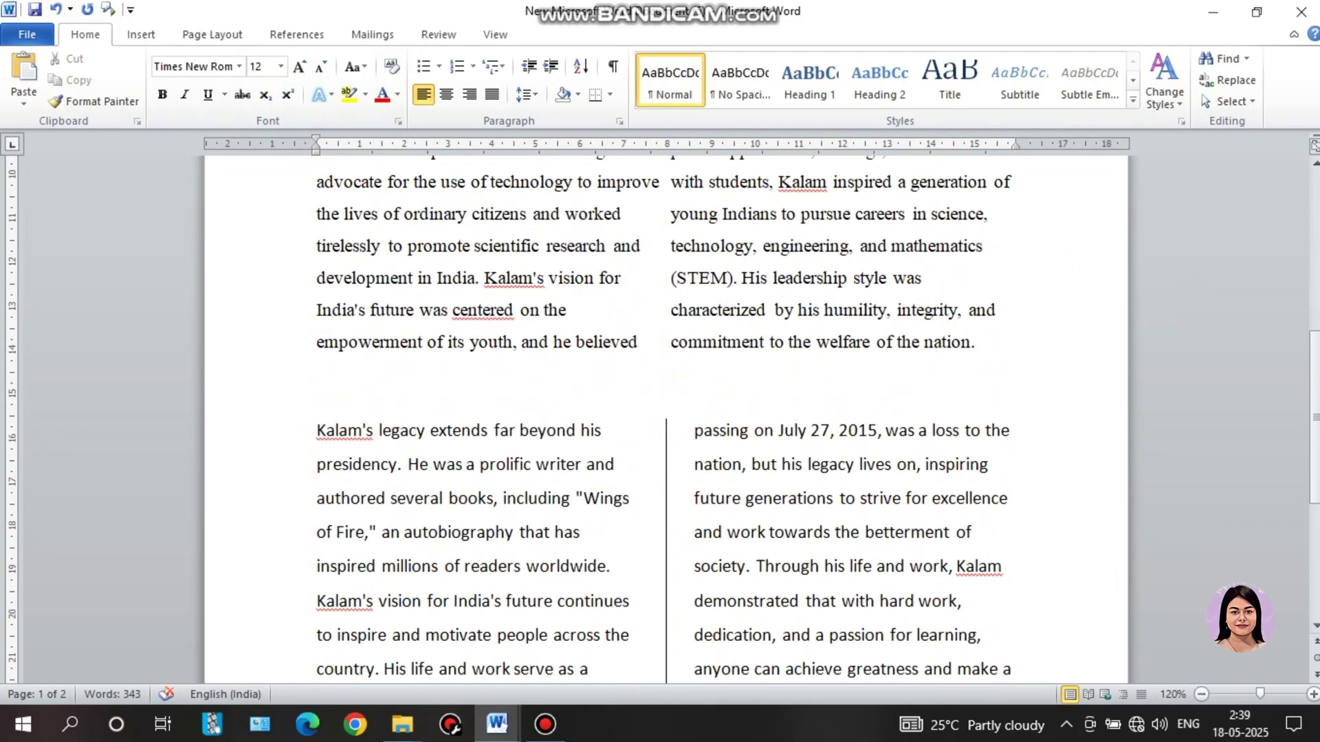
pyautogui.scroll(10, 666, 413)
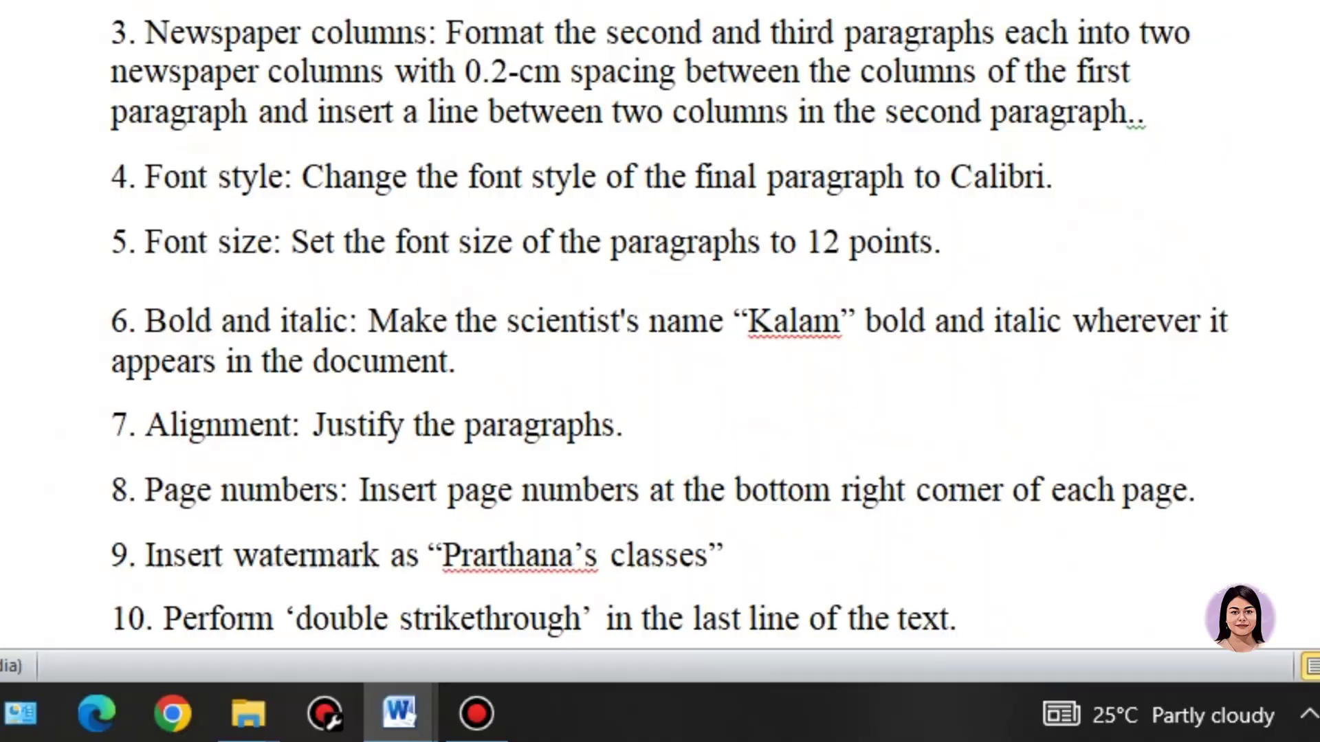
pyautogui.scroll(-3, 666, 343)
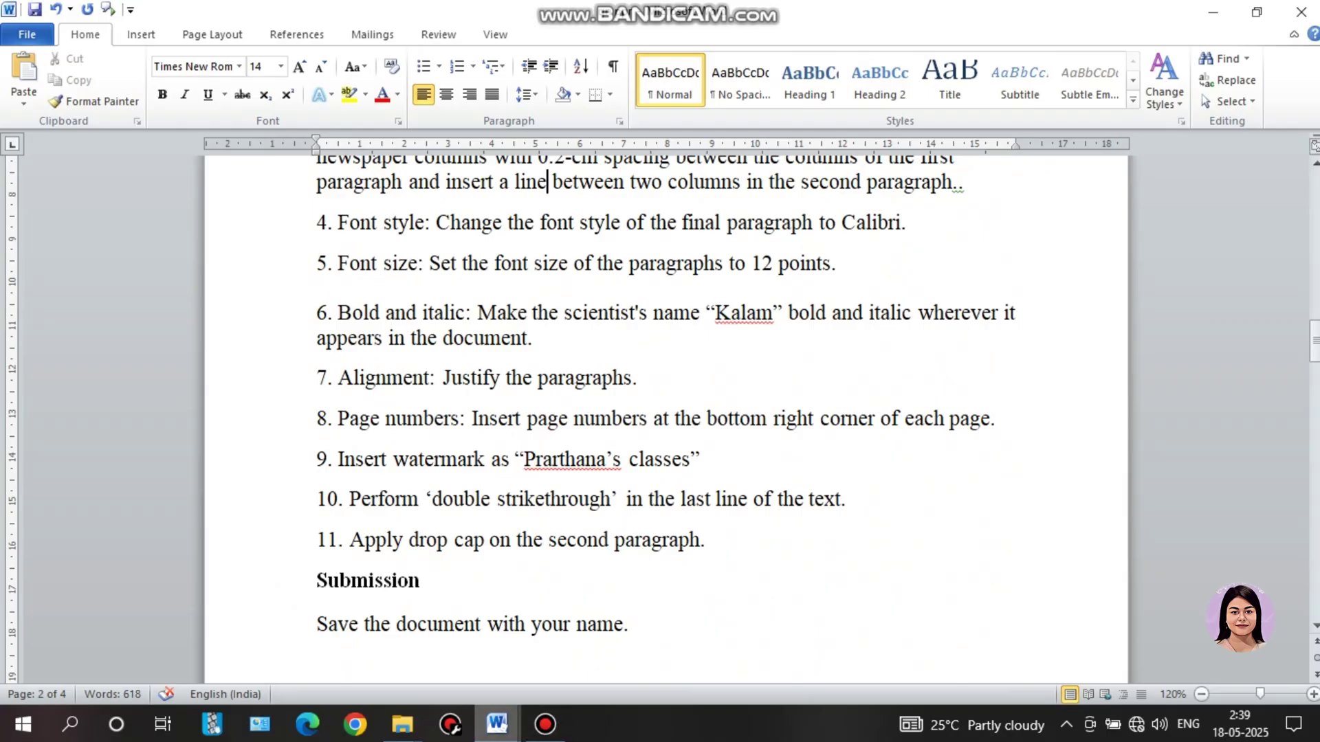
# Compare instruction 6 on bold and italic in the question paper with the places where "Kalam" occurs in the document.
pyautogui.moveTo(496, 724)
pyautogui.click(609, 649)
pyautogui.scroll(-2, 660, 426)
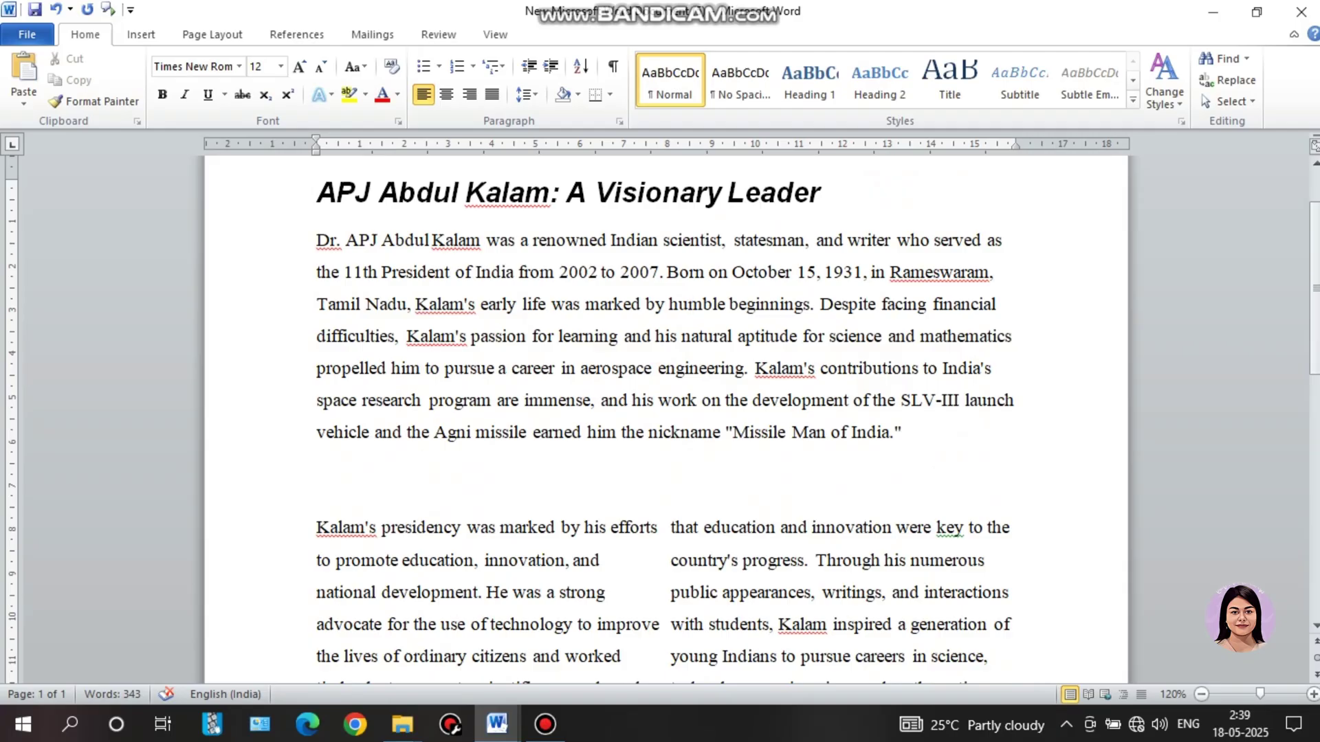
pyautogui.scroll(-5, 660, 419)
pyautogui.scroll(6, 660, 420)
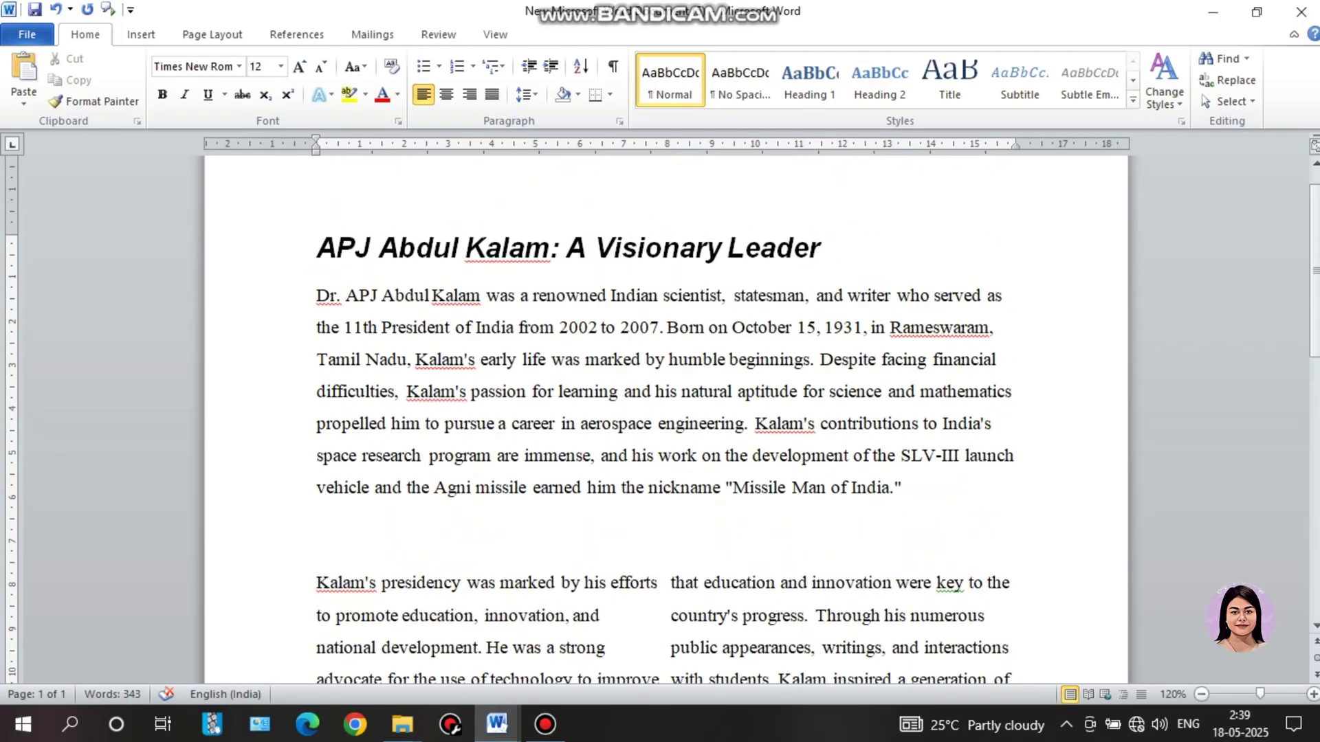
pyautogui.scroll(-5, 660, 419)
pyautogui.scroll(5, 660, 419)
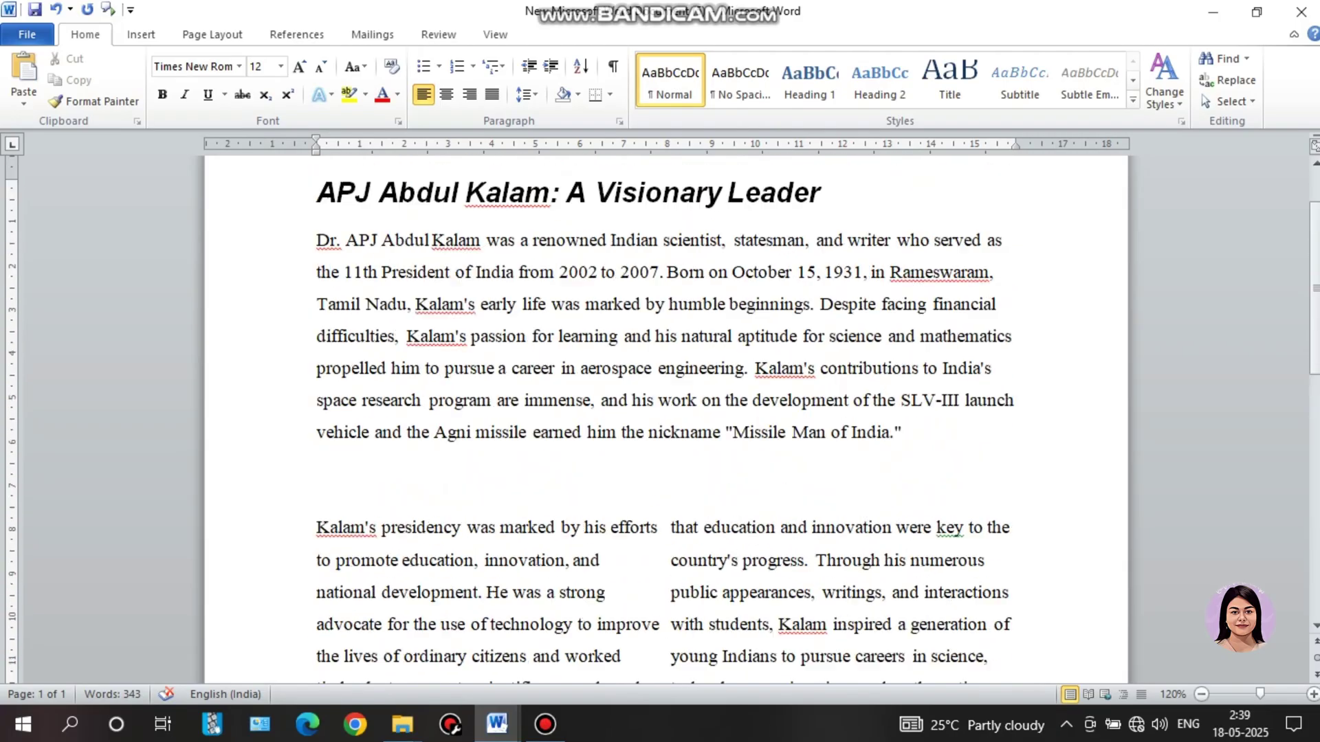
pyautogui.click(497, 723)
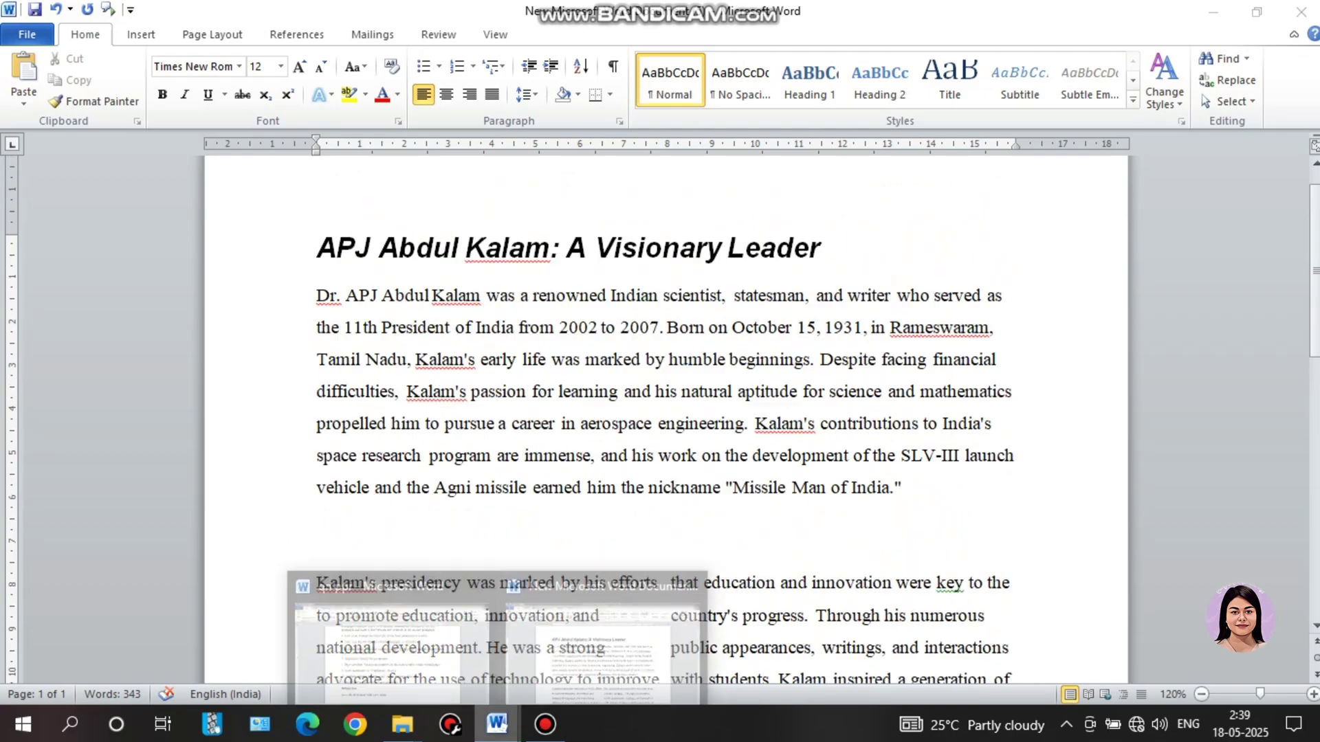
pyautogui.click(390, 636)
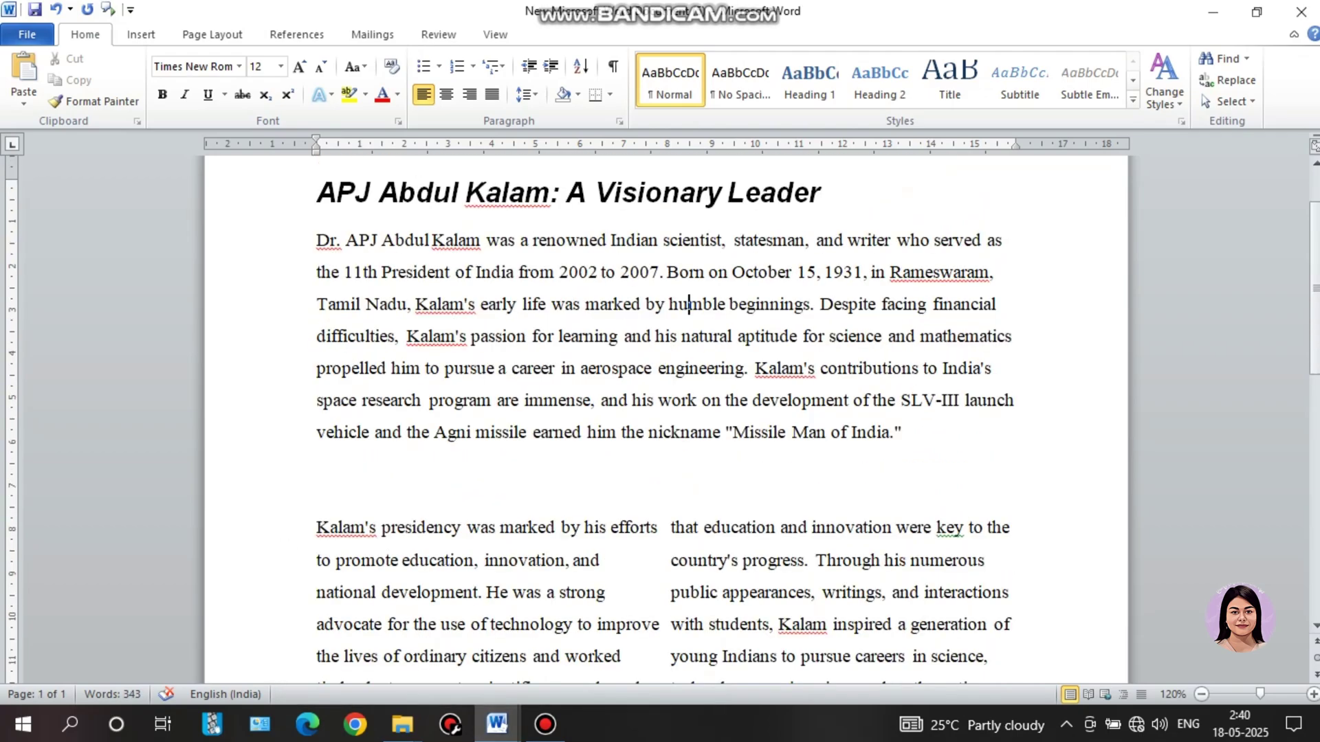
pyautogui.scroll(-1, 660, 419)
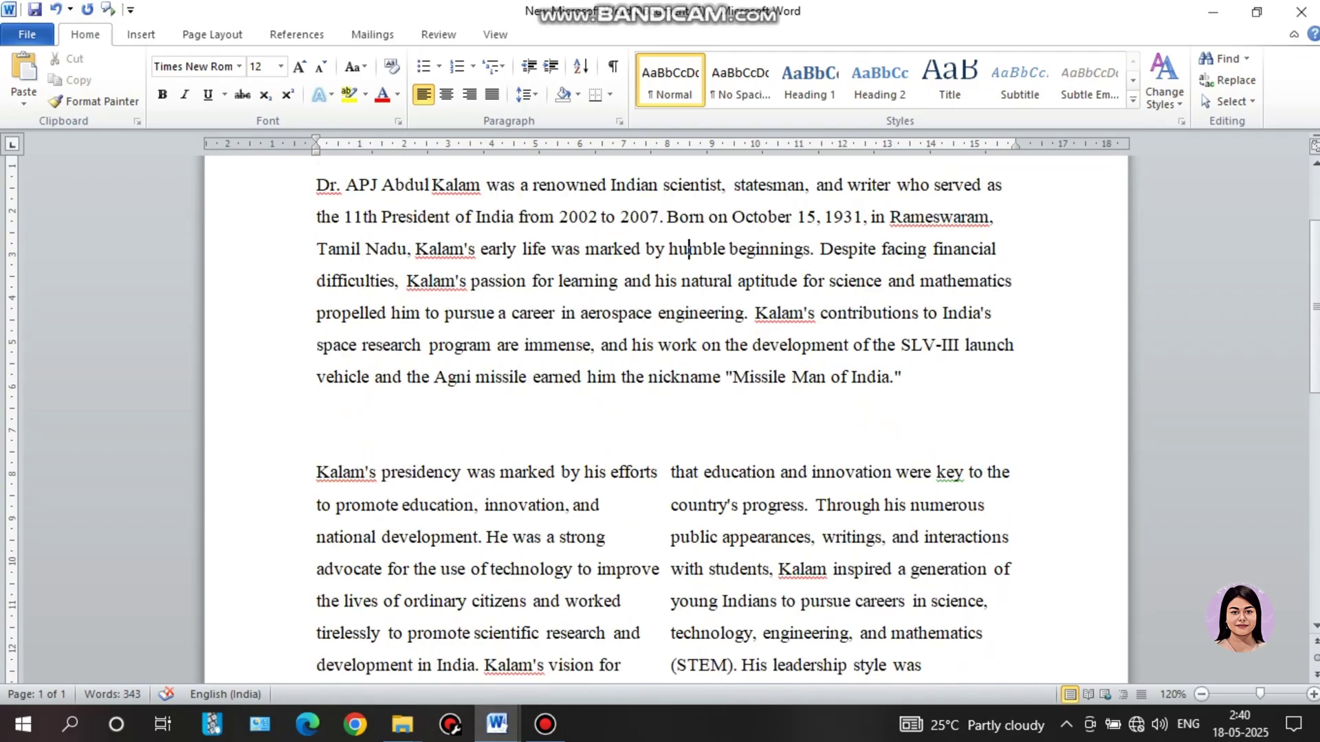
pyautogui.scroll(-3, 660, 419)
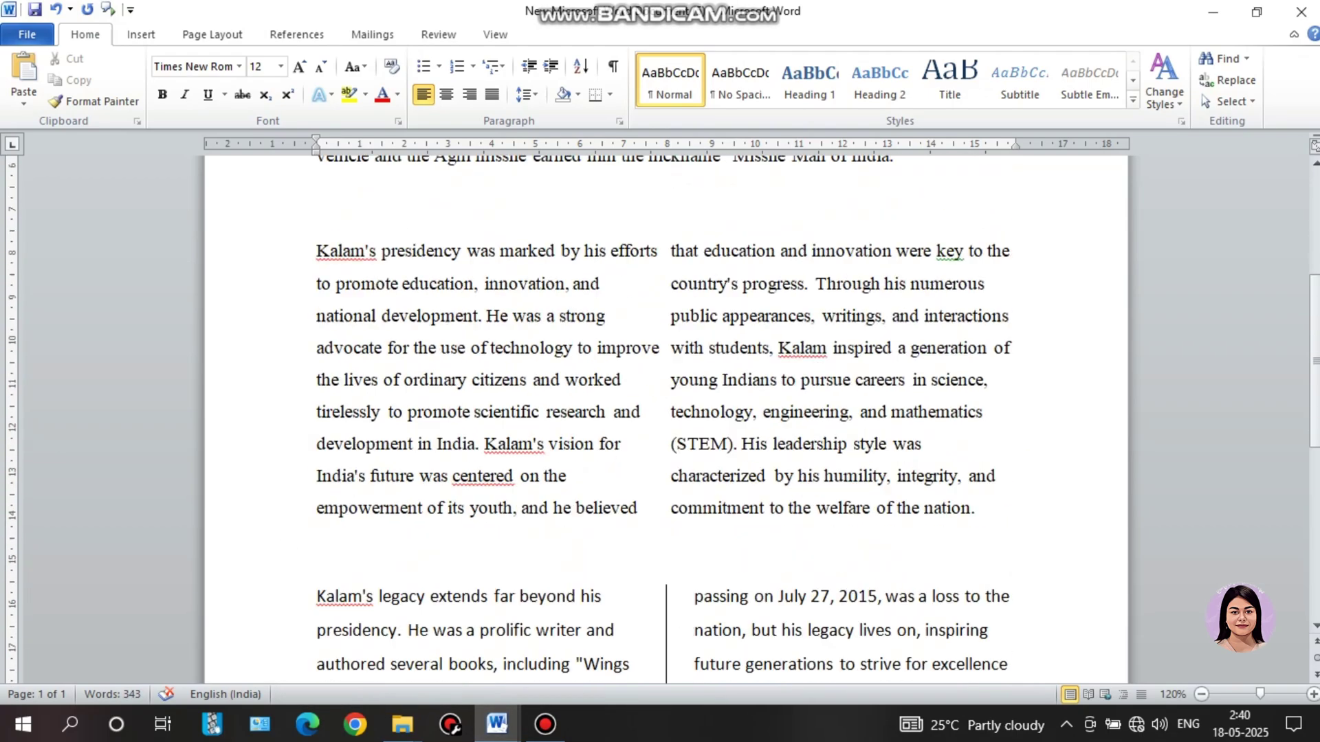
pyautogui.scroll(-1, 689, 303)
pyautogui.scroll(5, 689, 303)
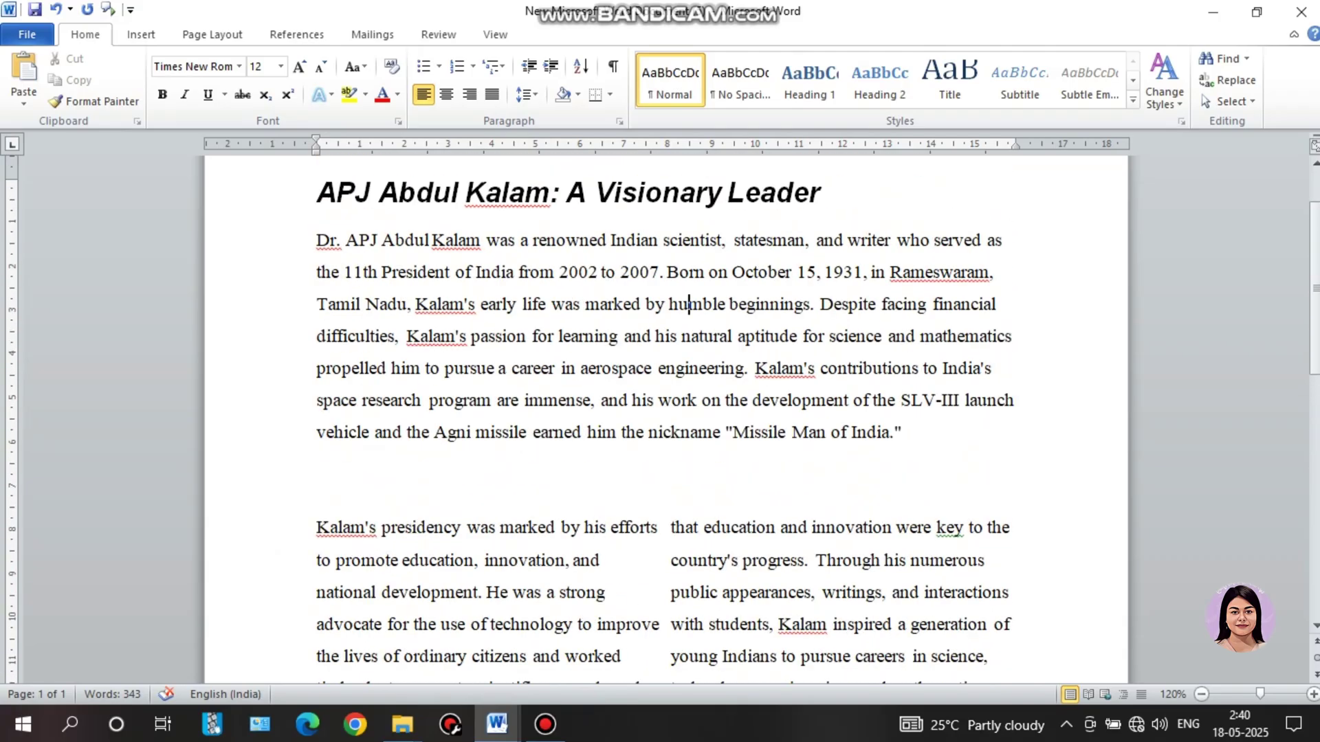
pyautogui.scroll(2, 660, 412)
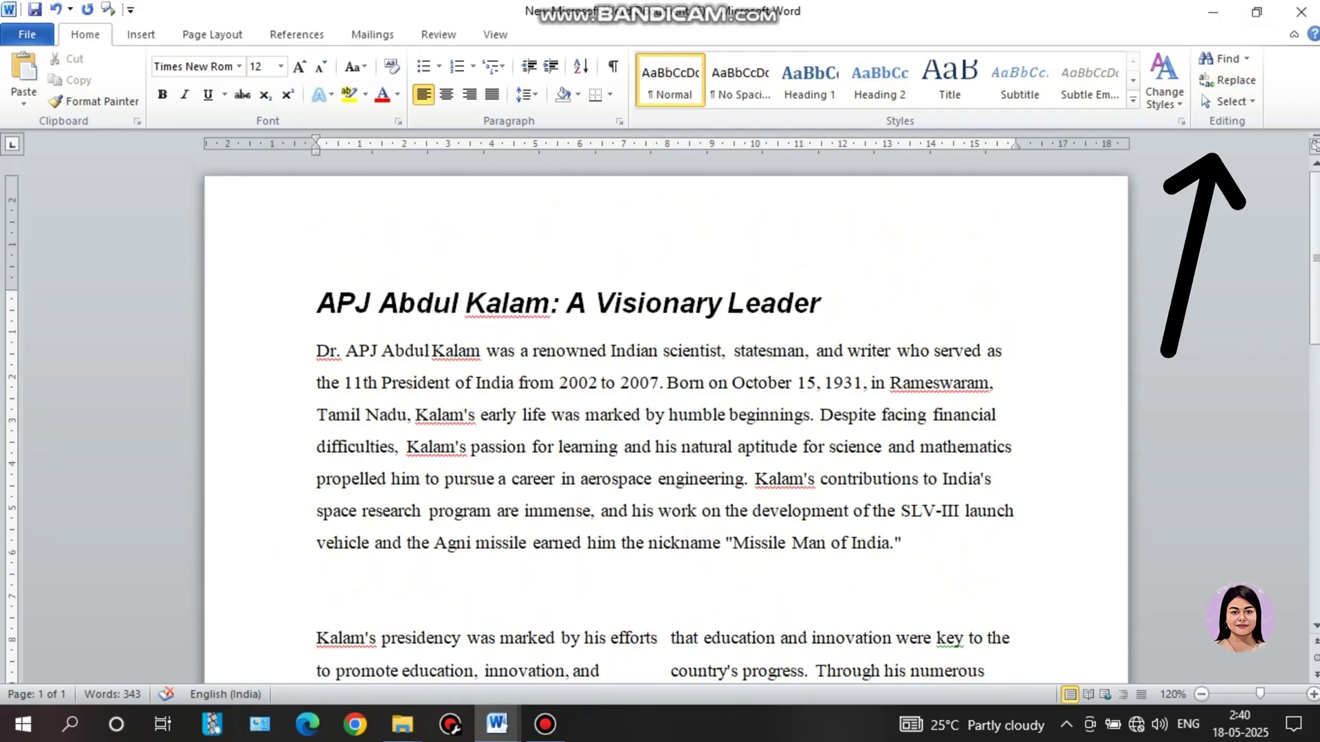
# Use Find and Replace to apply the Bold Italic font style to every occurrence of "Kalam" in the document.
pyautogui.click(1228, 80)
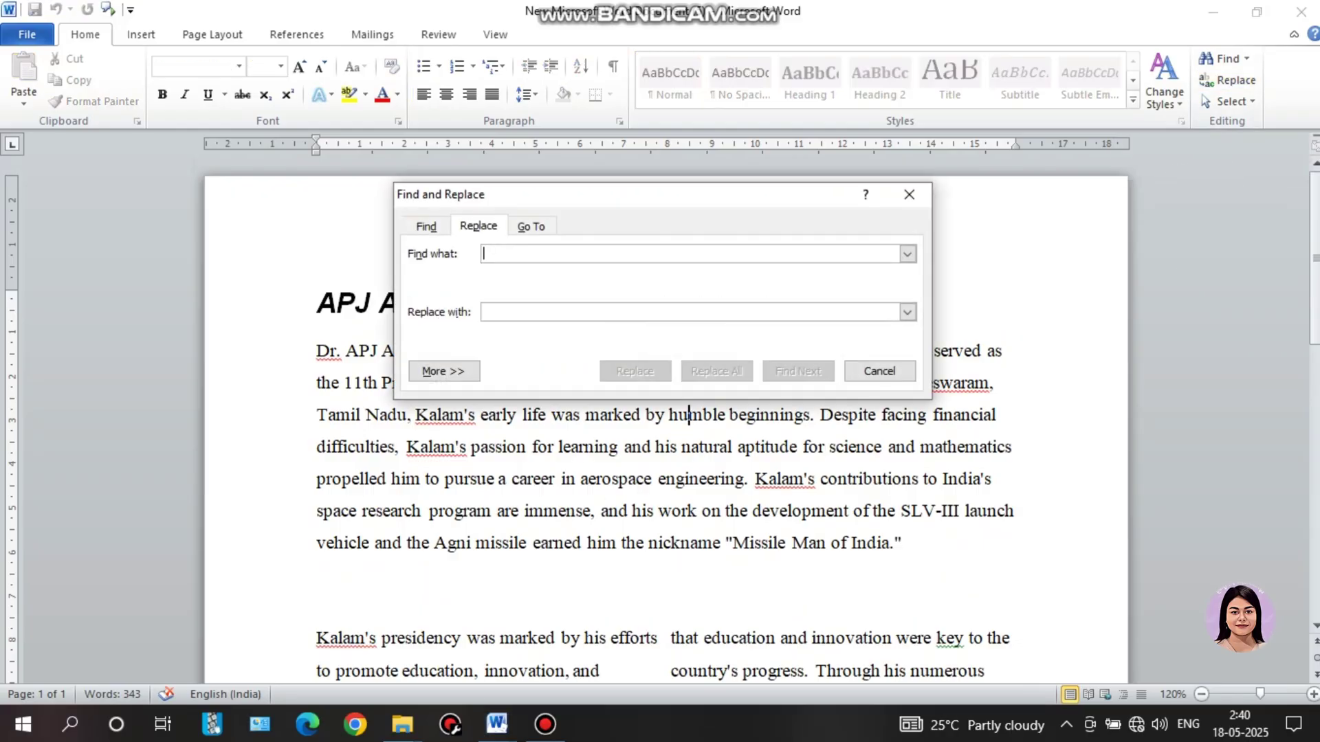
pyautogui.write('Kalam')
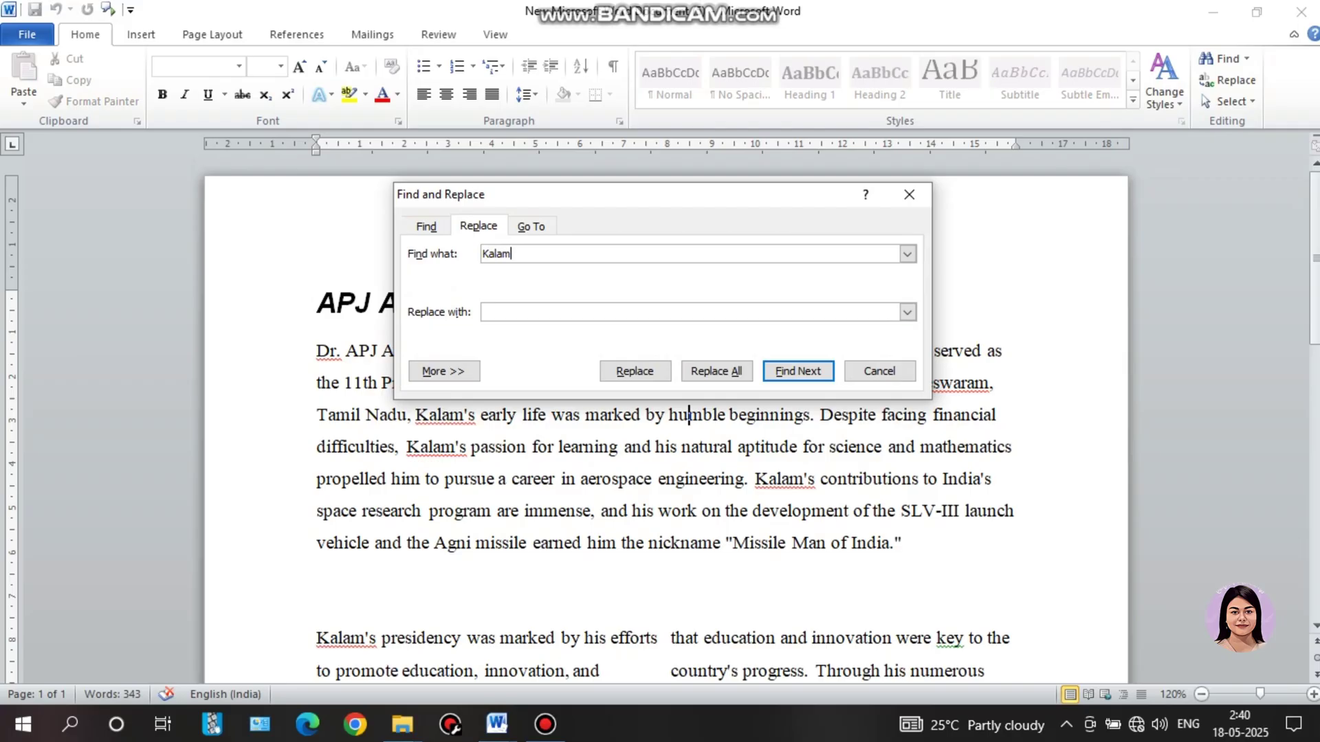
pyautogui.click(443, 371)
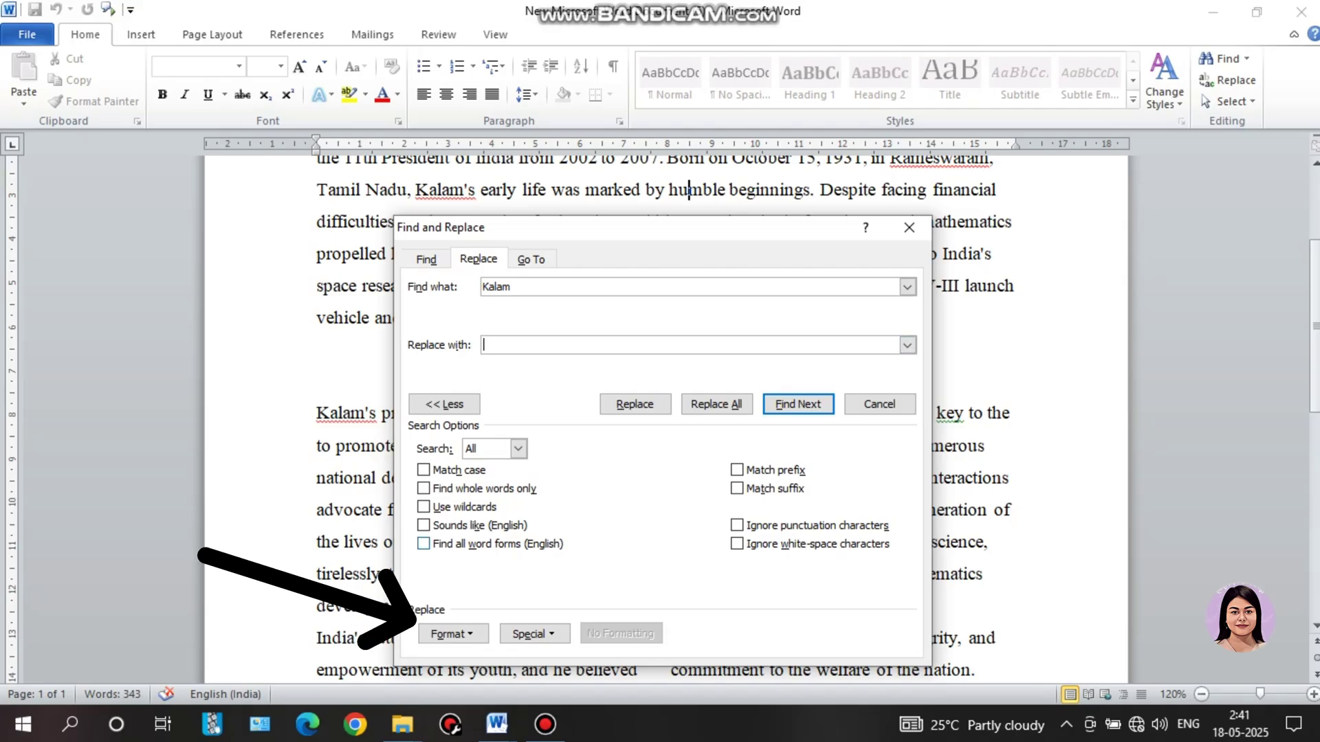
pyautogui.click(453, 633)
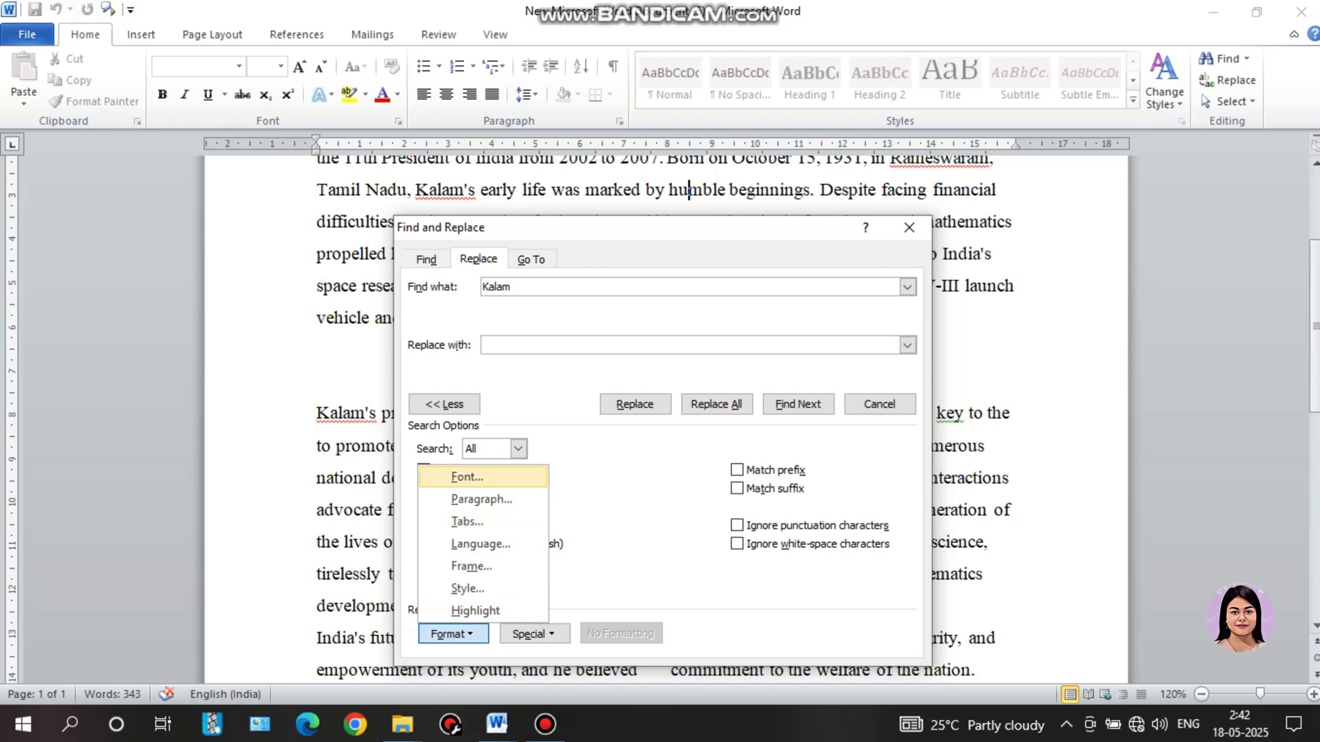
pyautogui.press('Return')
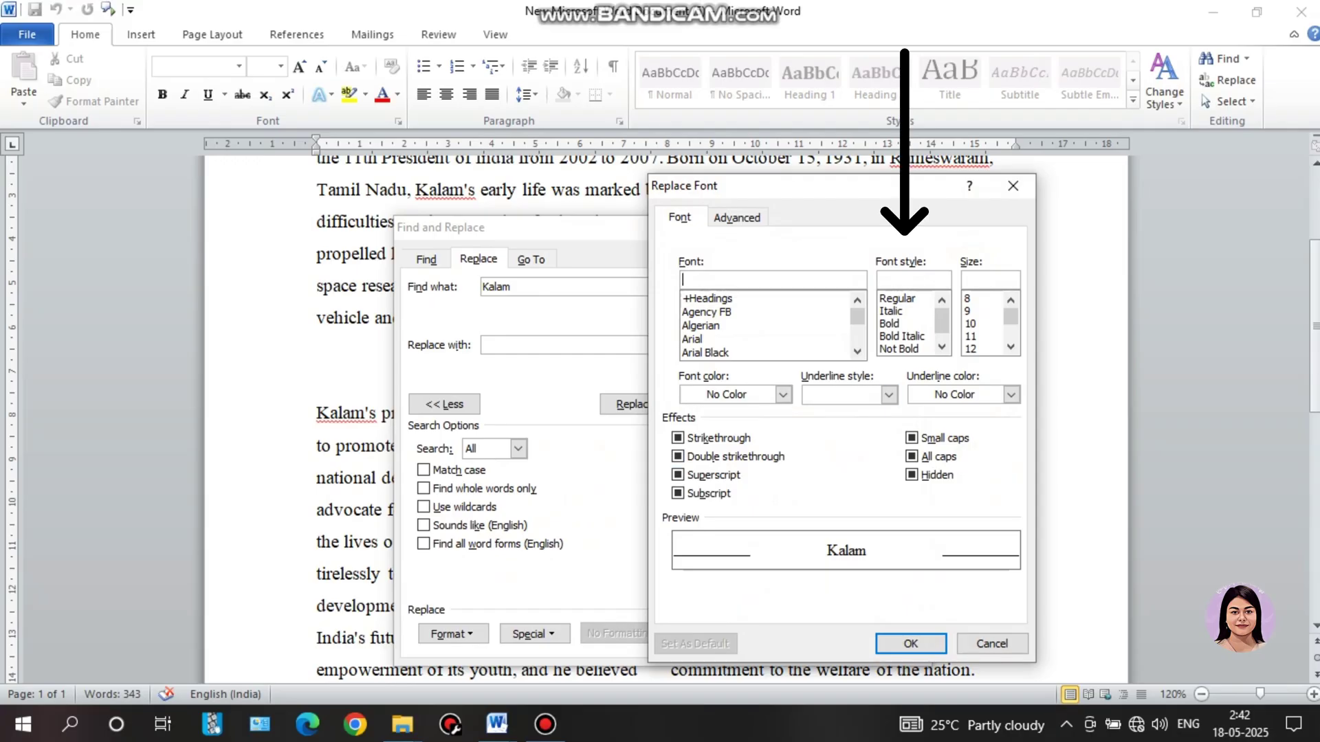
pyautogui.click(902, 337)
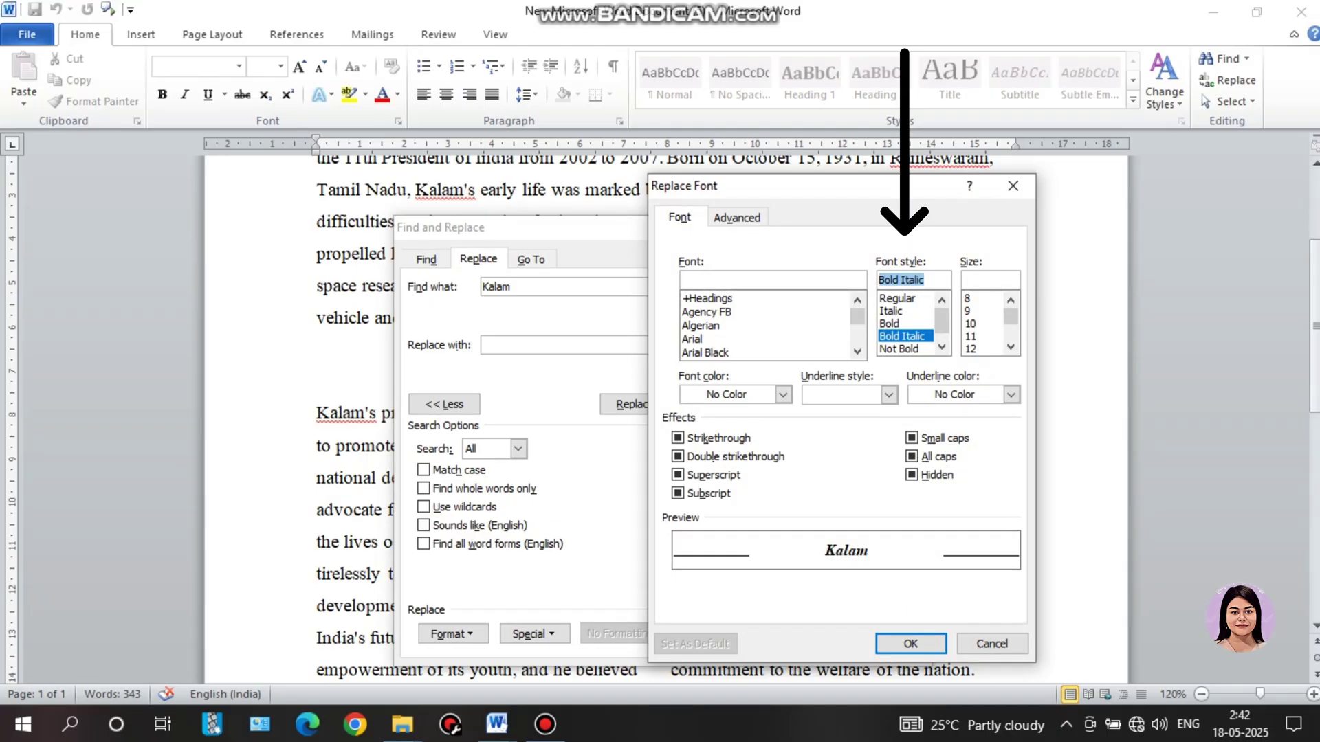
pyautogui.click(910, 644)
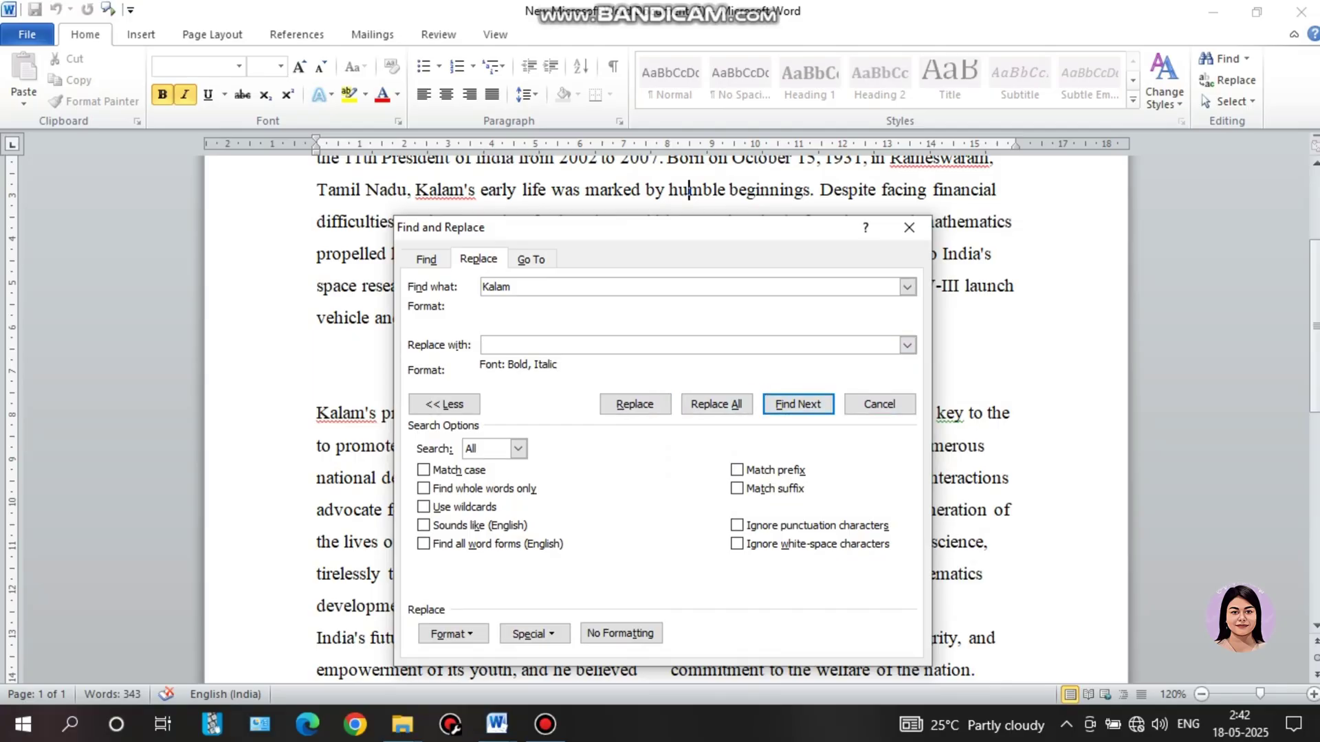
pyautogui.click(716, 404)
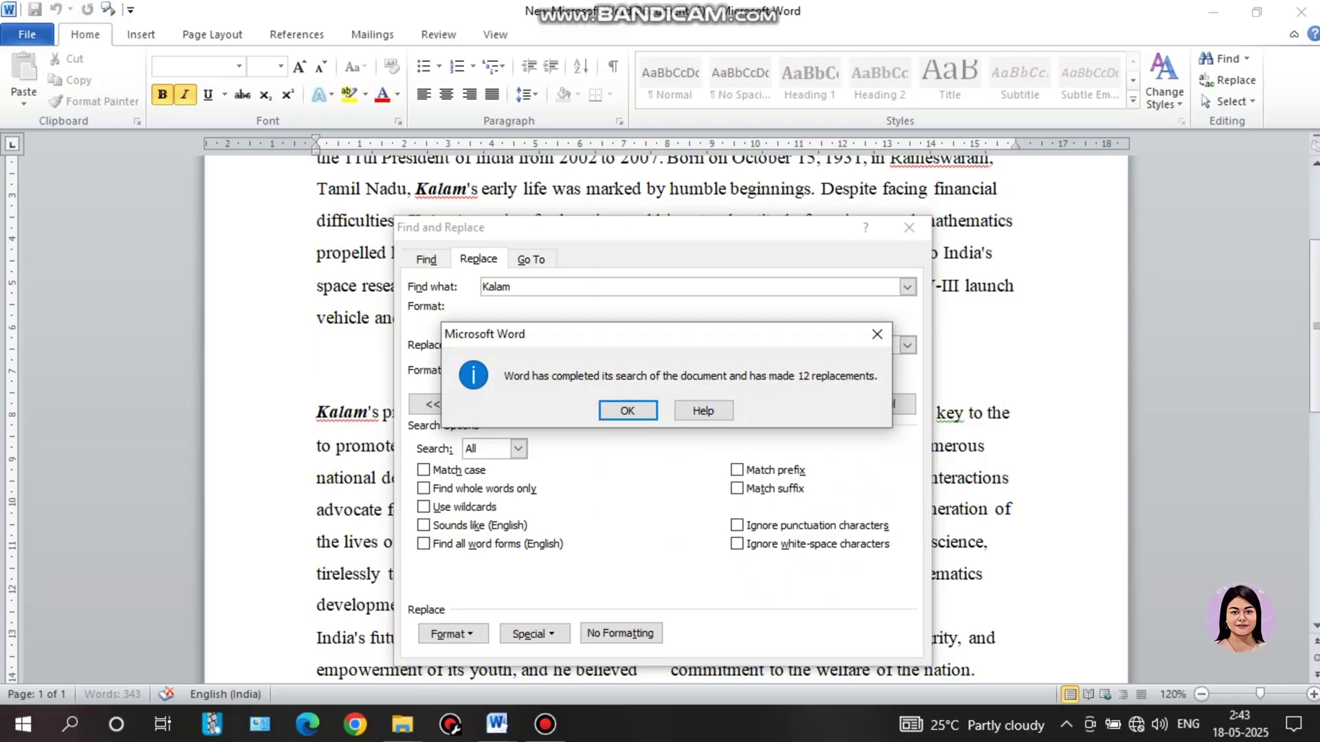
pyautogui.press('Escape')
pyautogui.press('Escape')
# Review the formatted names, check instruction 7 on alignment in the question paper, and return to the Kalam document.
pyautogui.scroll(4, 665, 420)
pyautogui.scroll(-6, 665, 419)
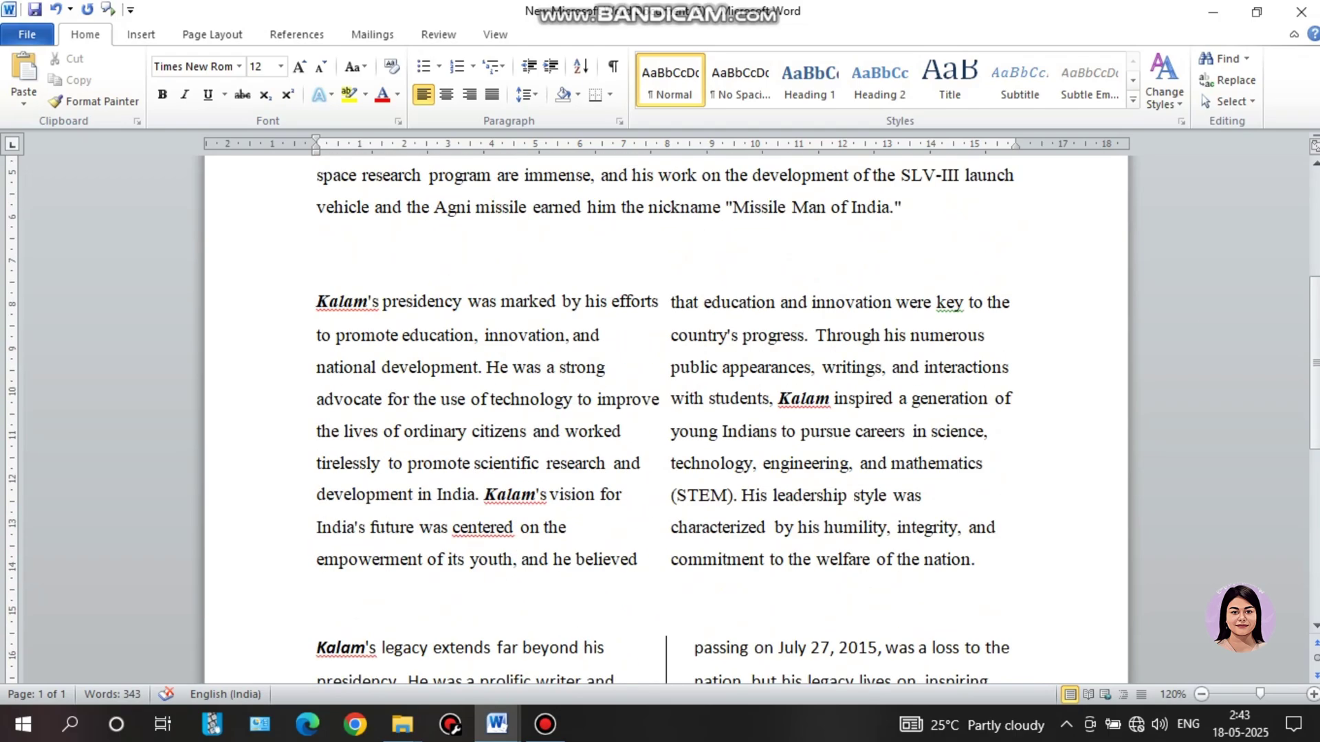
pyautogui.scroll(-4, 665, 412)
pyautogui.moveTo(496, 723)
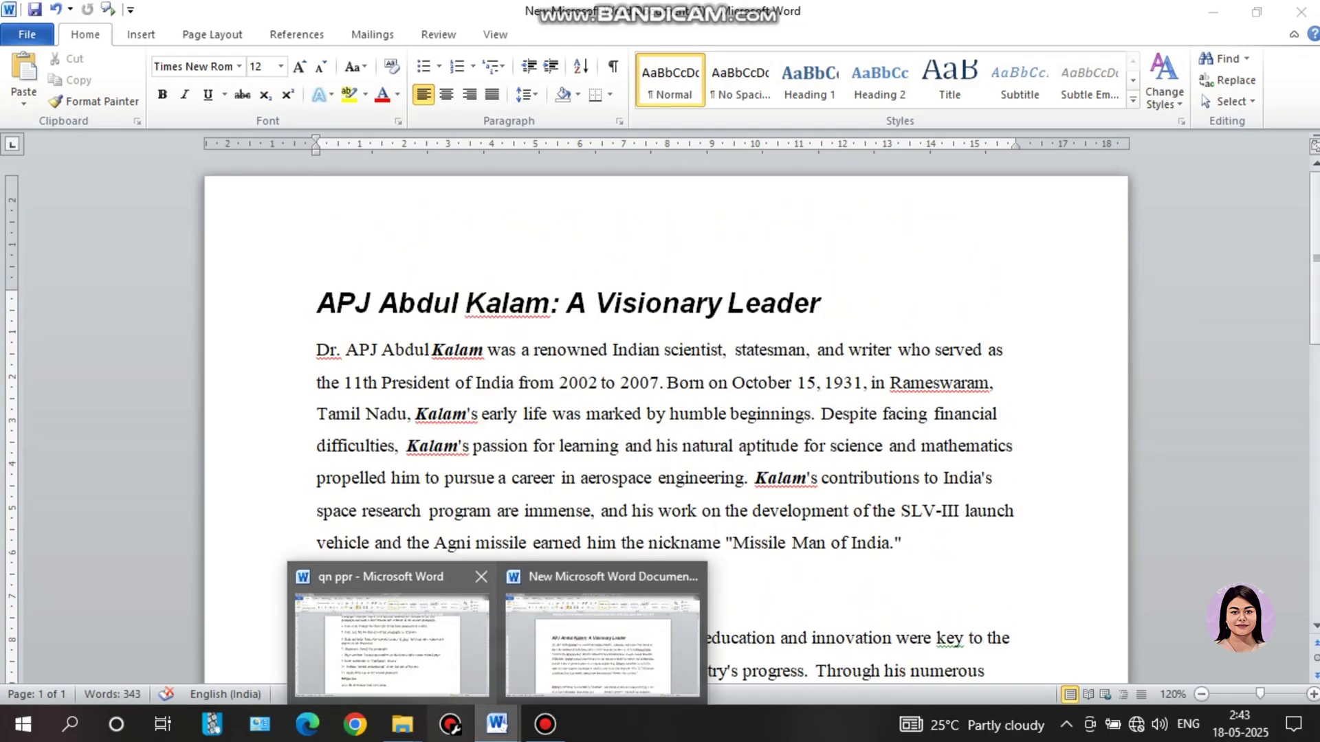
pyautogui.click(392, 633)
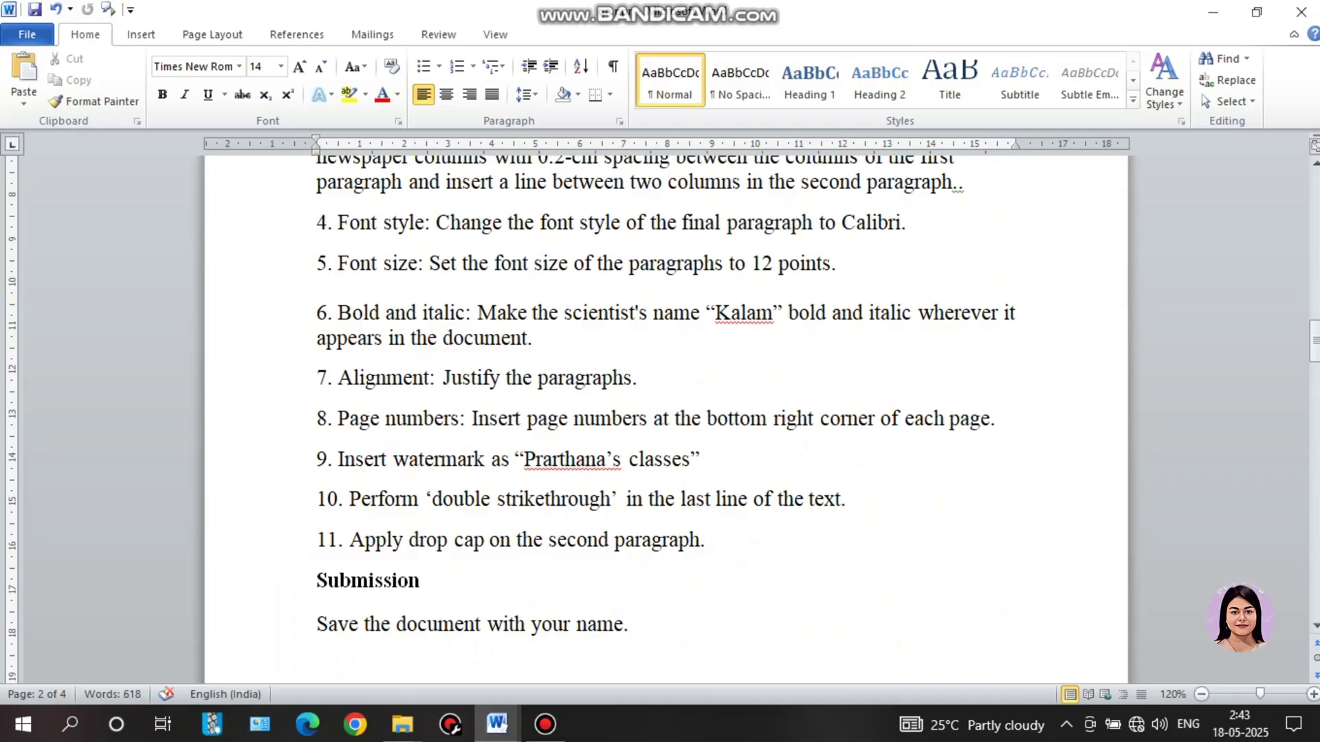
pyautogui.moveTo(496, 724)
pyautogui.click(602, 639)
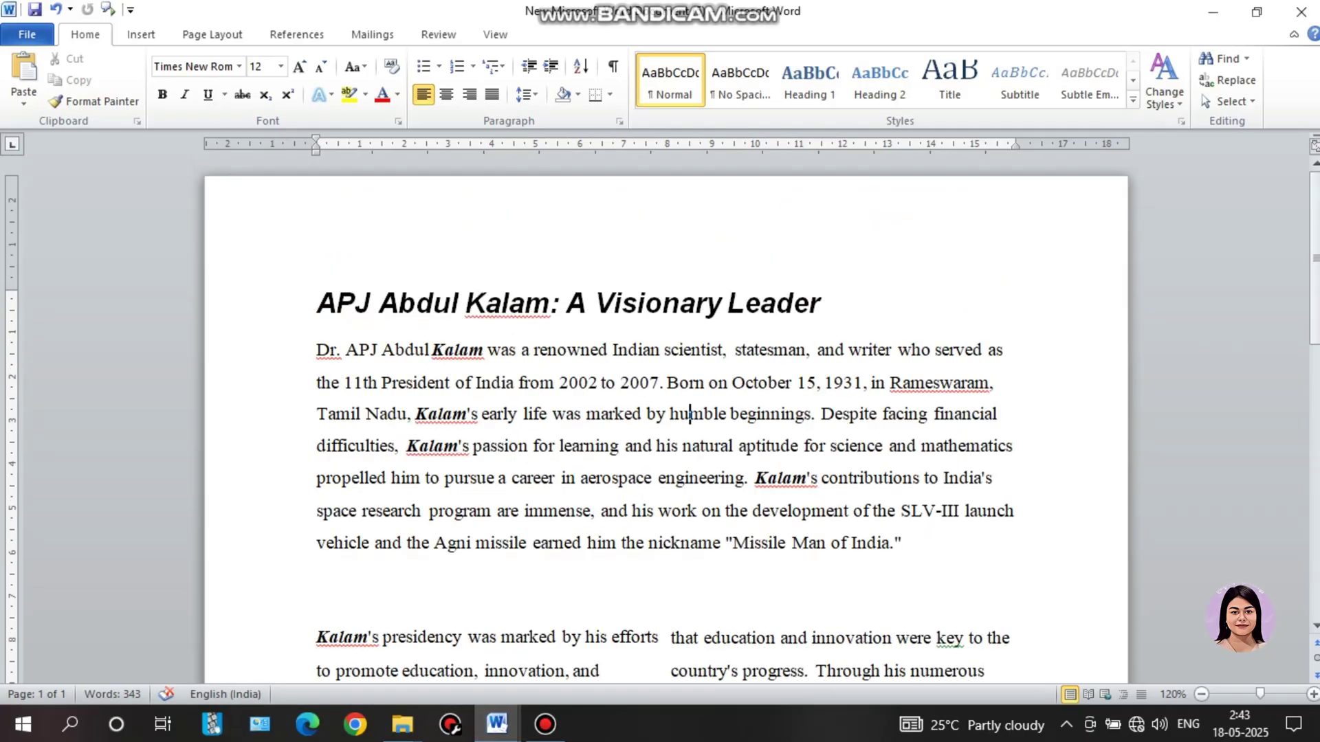
# Justify all three body paragraphs below the title.
pyautogui.click(342, 350)
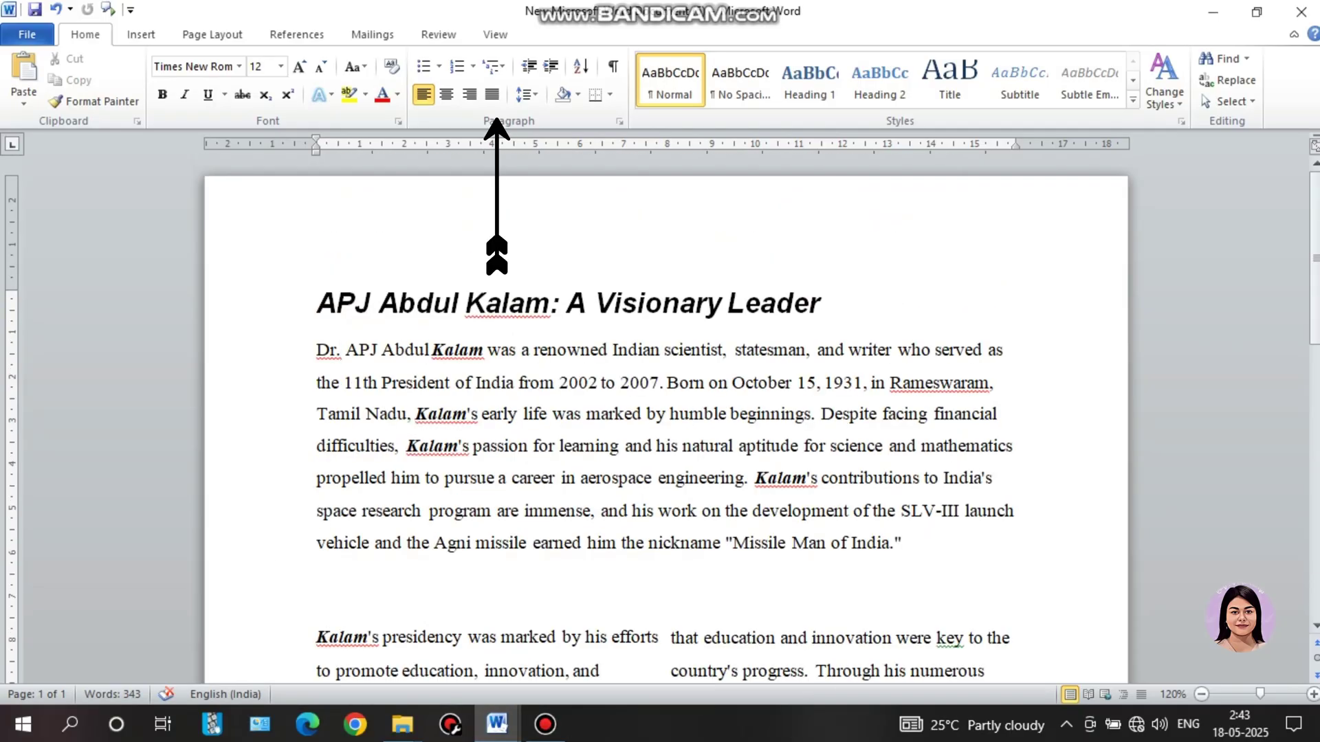
pyautogui.click(492, 95)
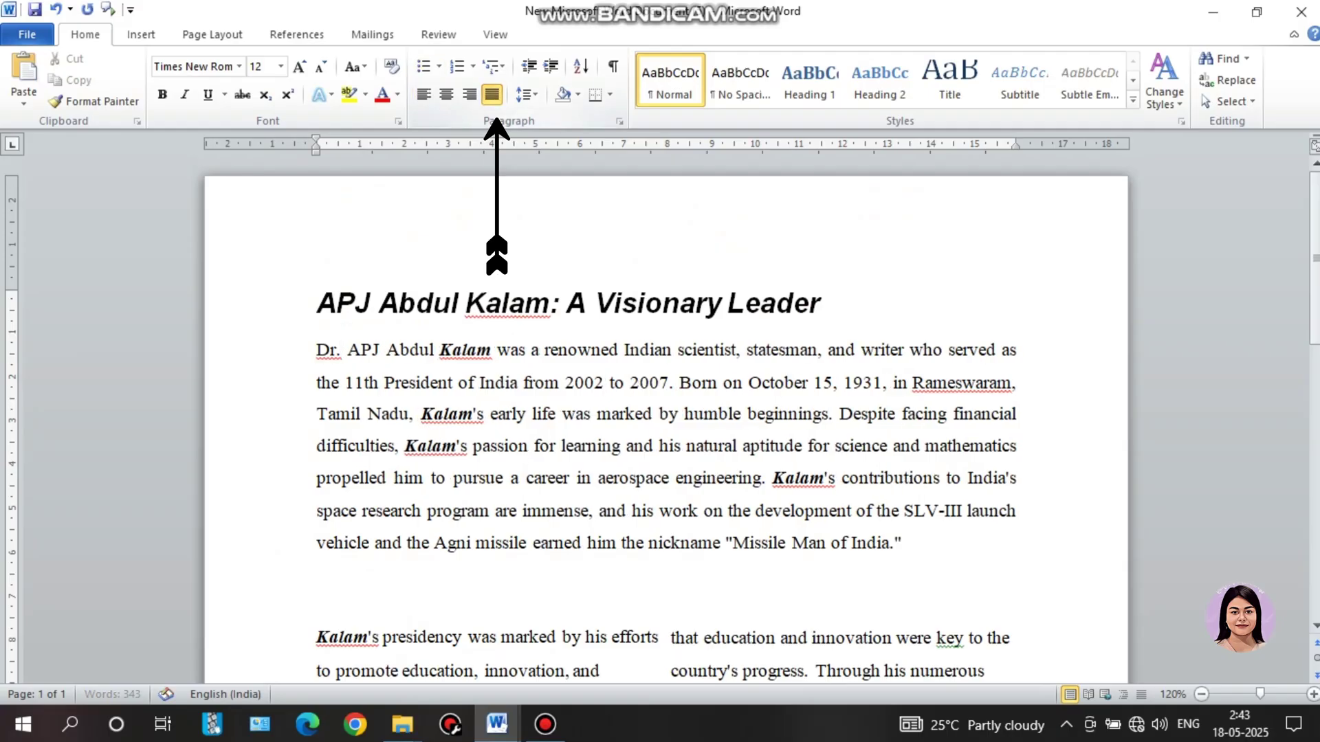
pyautogui.scroll(-3, 665, 419)
pyautogui.click(445, 416)
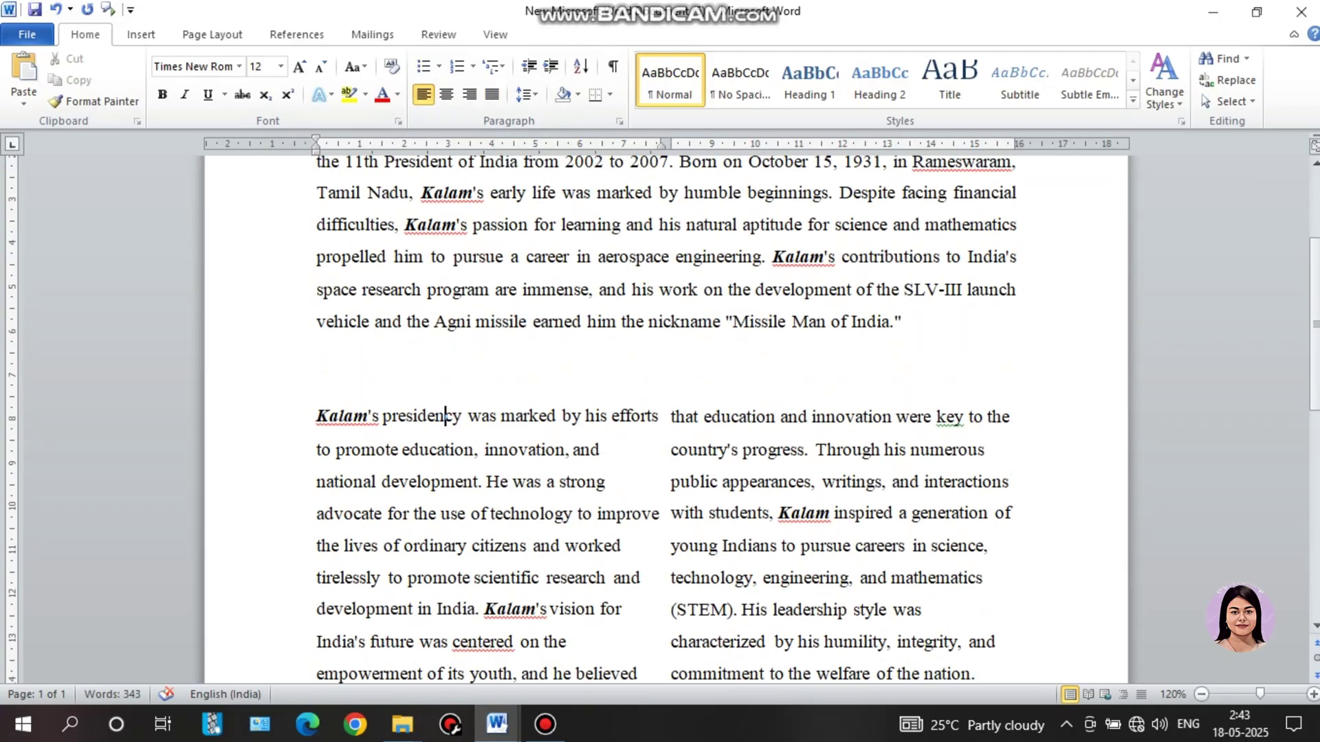
pyautogui.hotkey('ctrl', 'j')
pyautogui.scroll(-5, 666, 413)
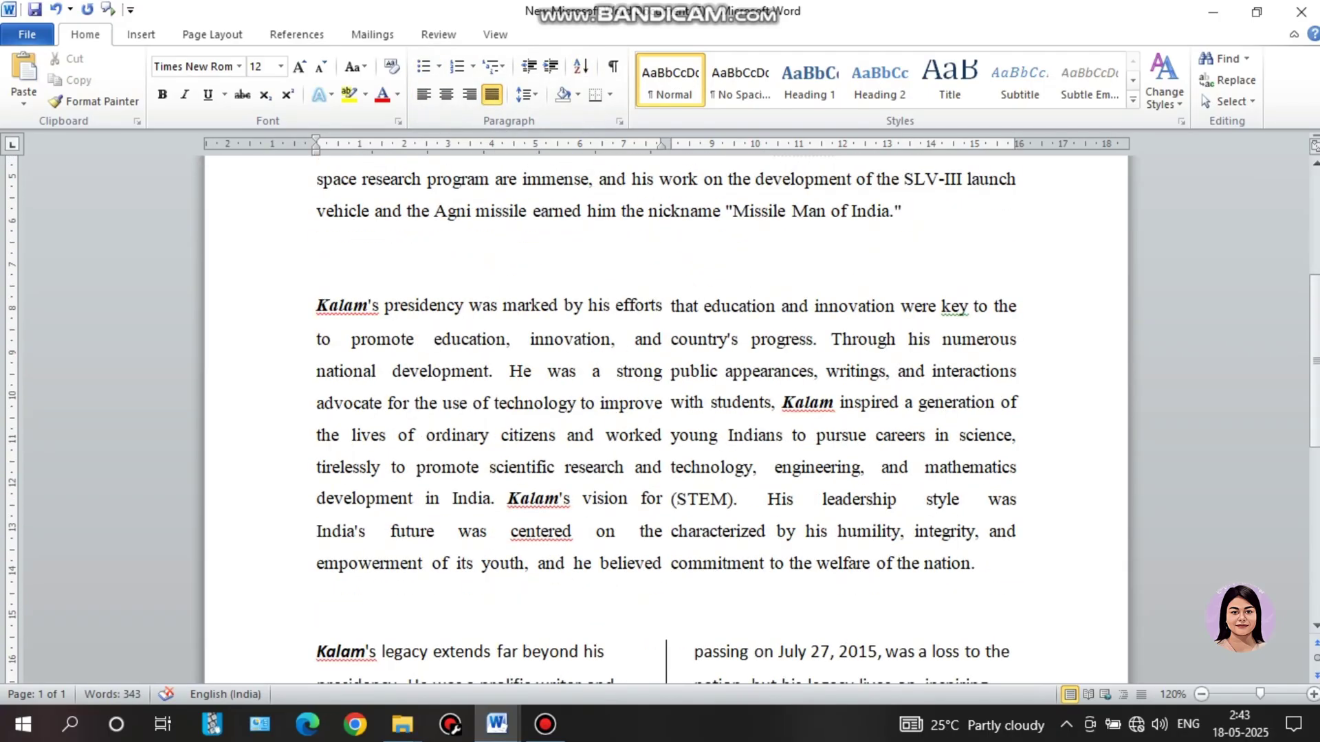
pyautogui.scroll(-1, 666, 419)
pyautogui.click(497, 464)
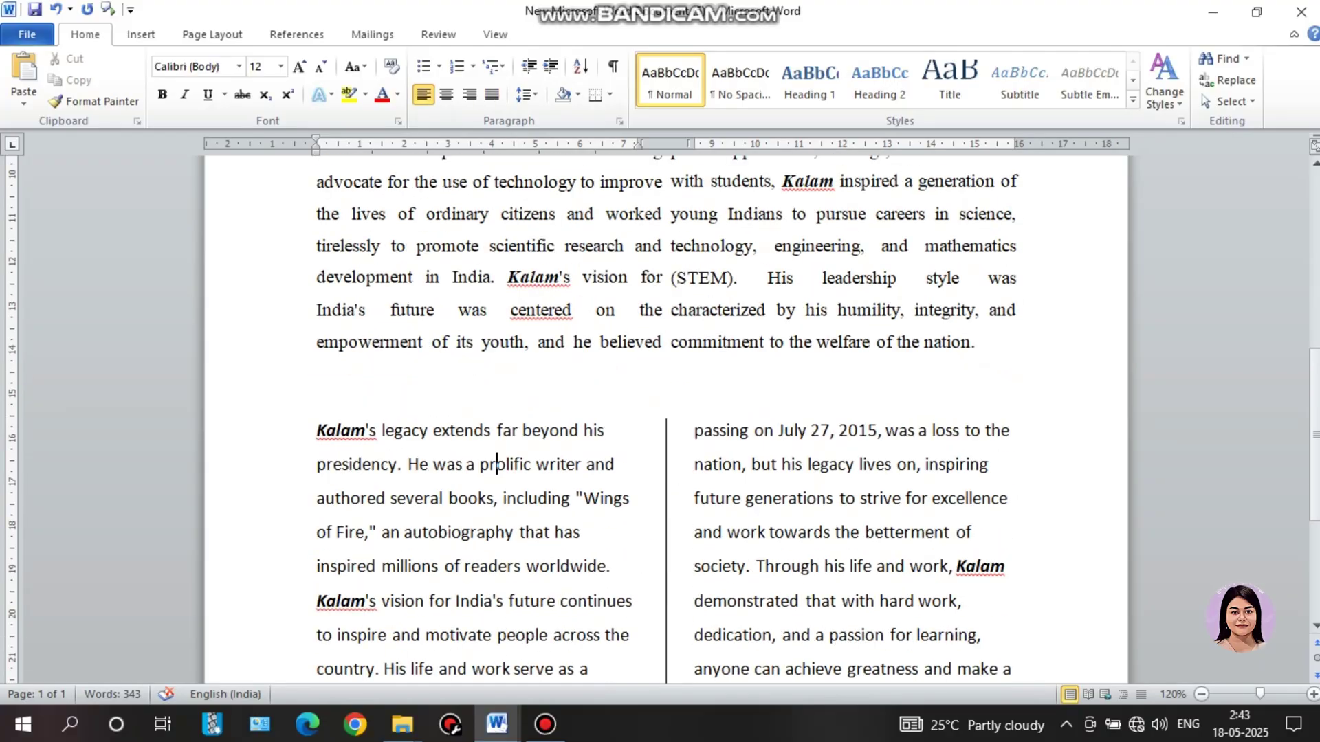
pyautogui.hotkey('ctrl', 'j')
pyautogui.scroll(-5, 666, 412)
# Set the spacing between the two columns of the second body paragraph, beginning "Kalam's presidency", to 0.5 cm.
pyautogui.scroll(6, 666, 412)
pyautogui.scroll(3, 666, 412)
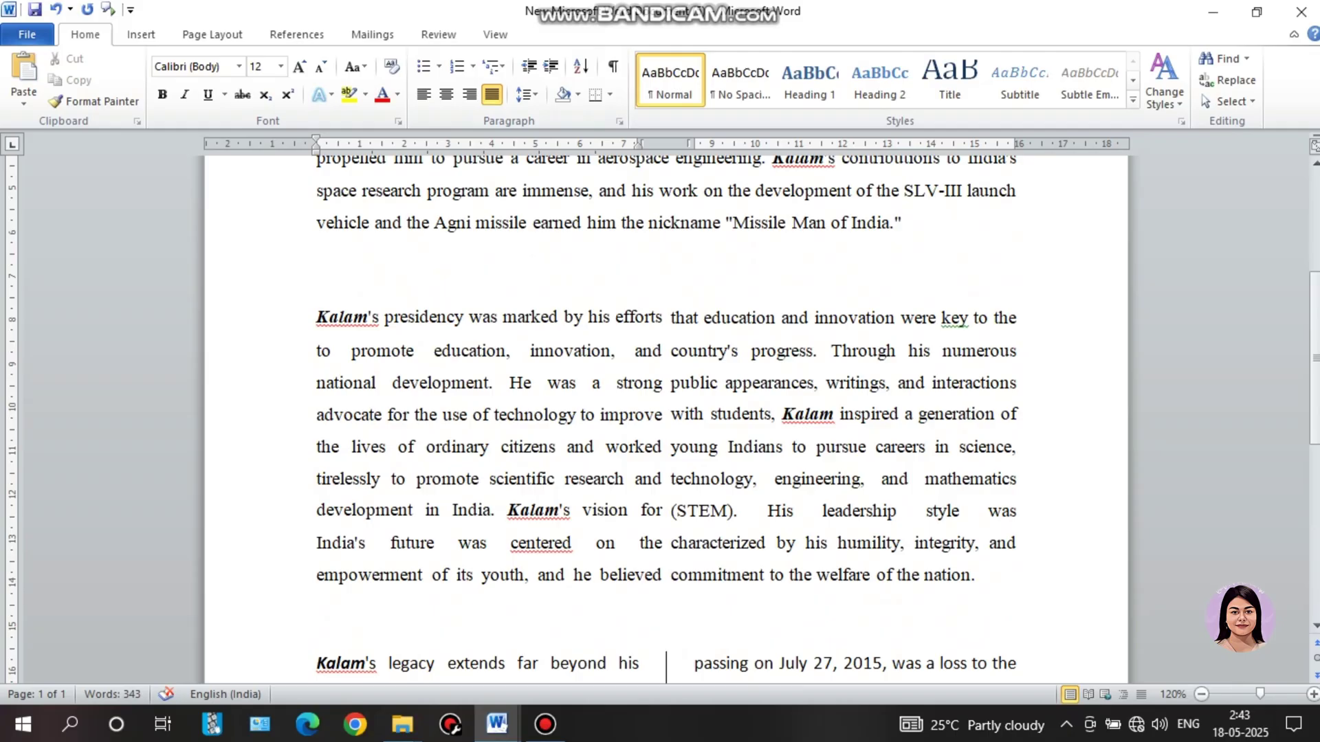
pyautogui.moveTo(318, 316); pyautogui.dragTo(976, 577)
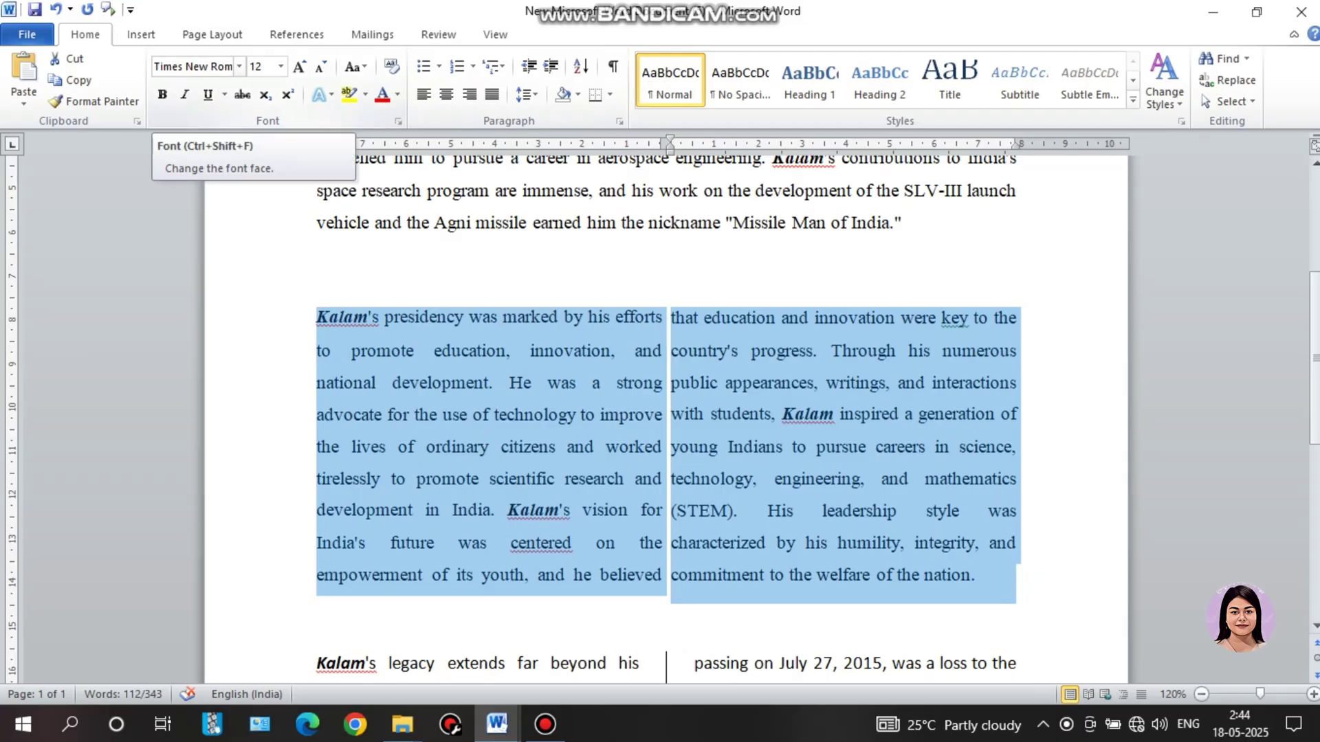
pyautogui.click(212, 35)
pyautogui.click(295, 79)
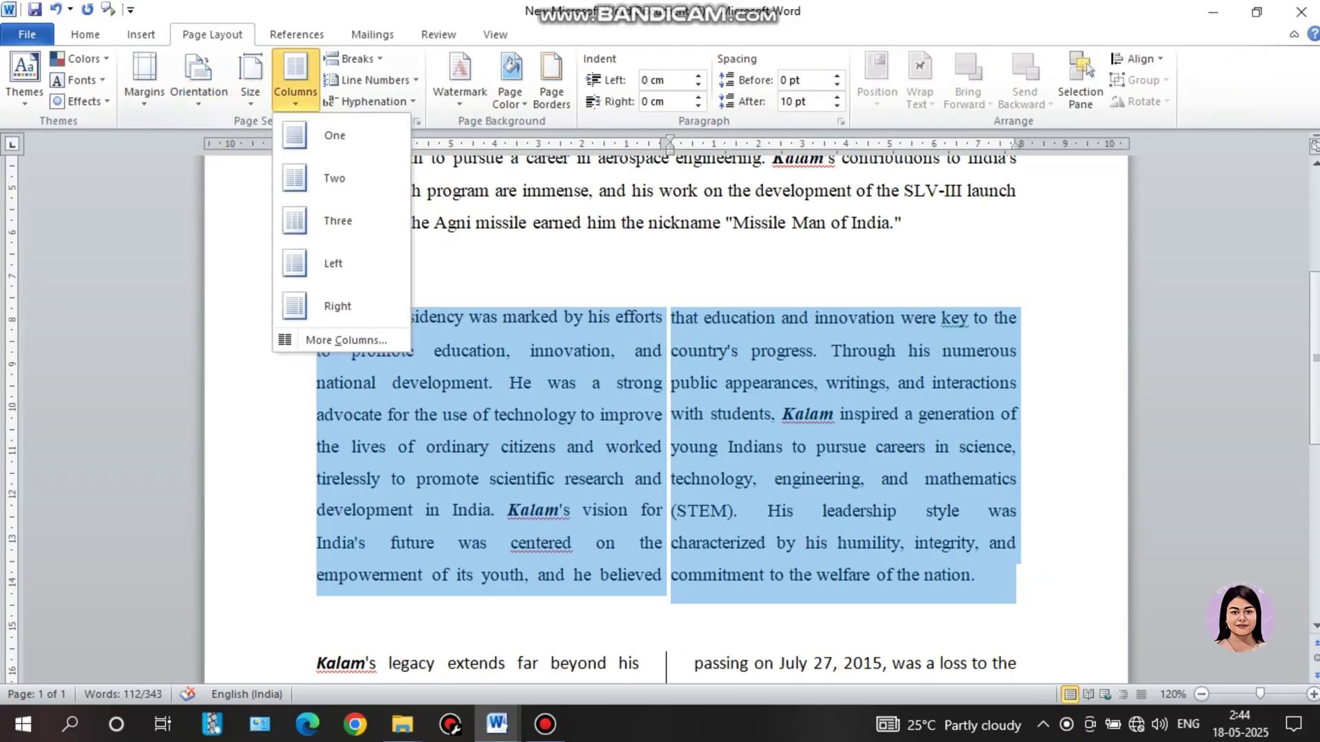
pyautogui.click(345, 339)
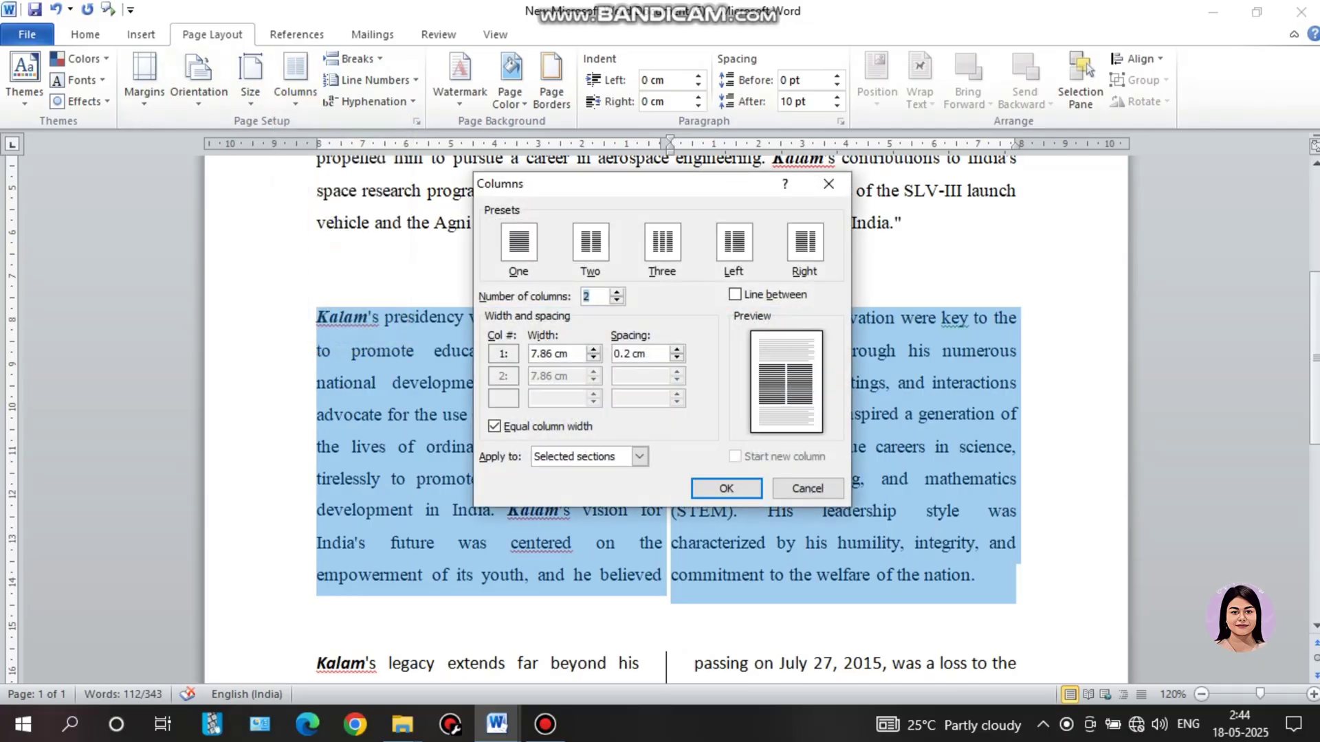
pyautogui.click(630, 354)
pyautogui.press('BackSpace')
pyautogui.write('5')
pyautogui.click(726, 488)
pyautogui.click(825, 481)
pyautogui.scroll(-5, 824, 481)
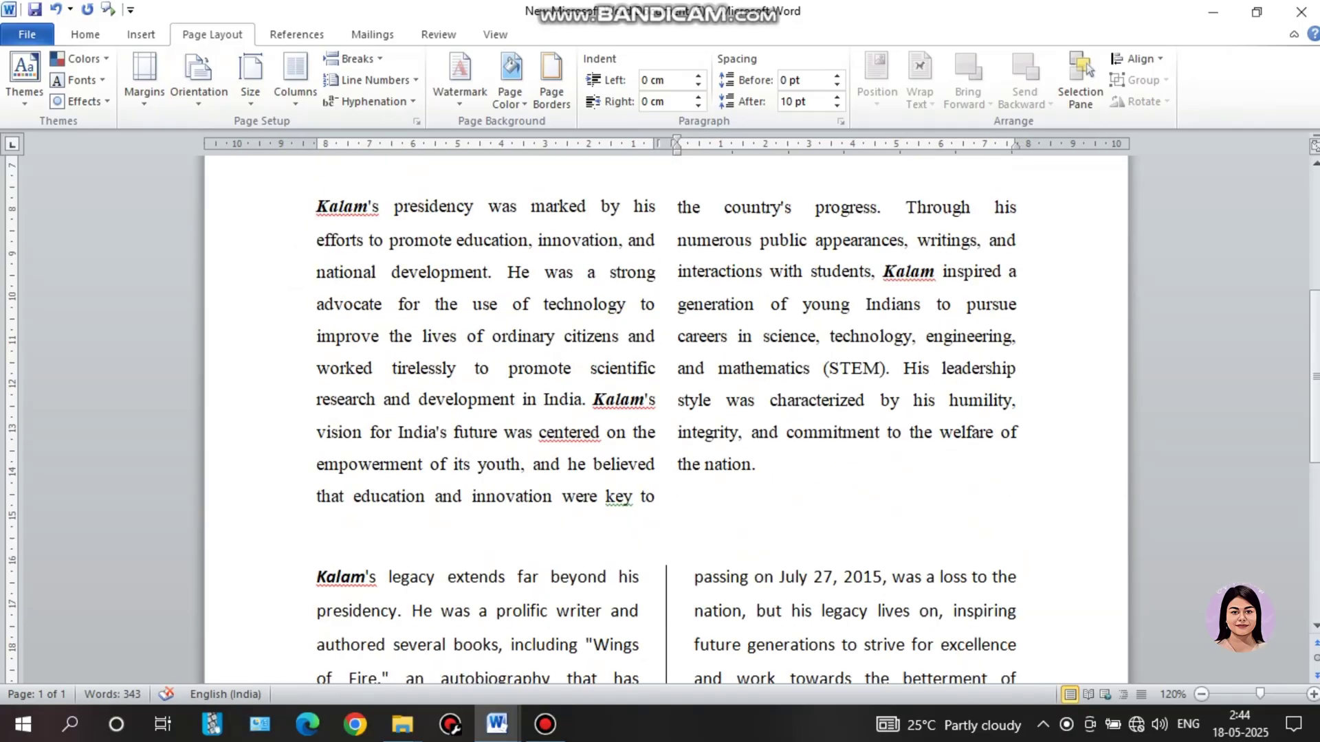
pyautogui.scroll(6, 825, 481)
pyautogui.scroll(-5, 660, 419)
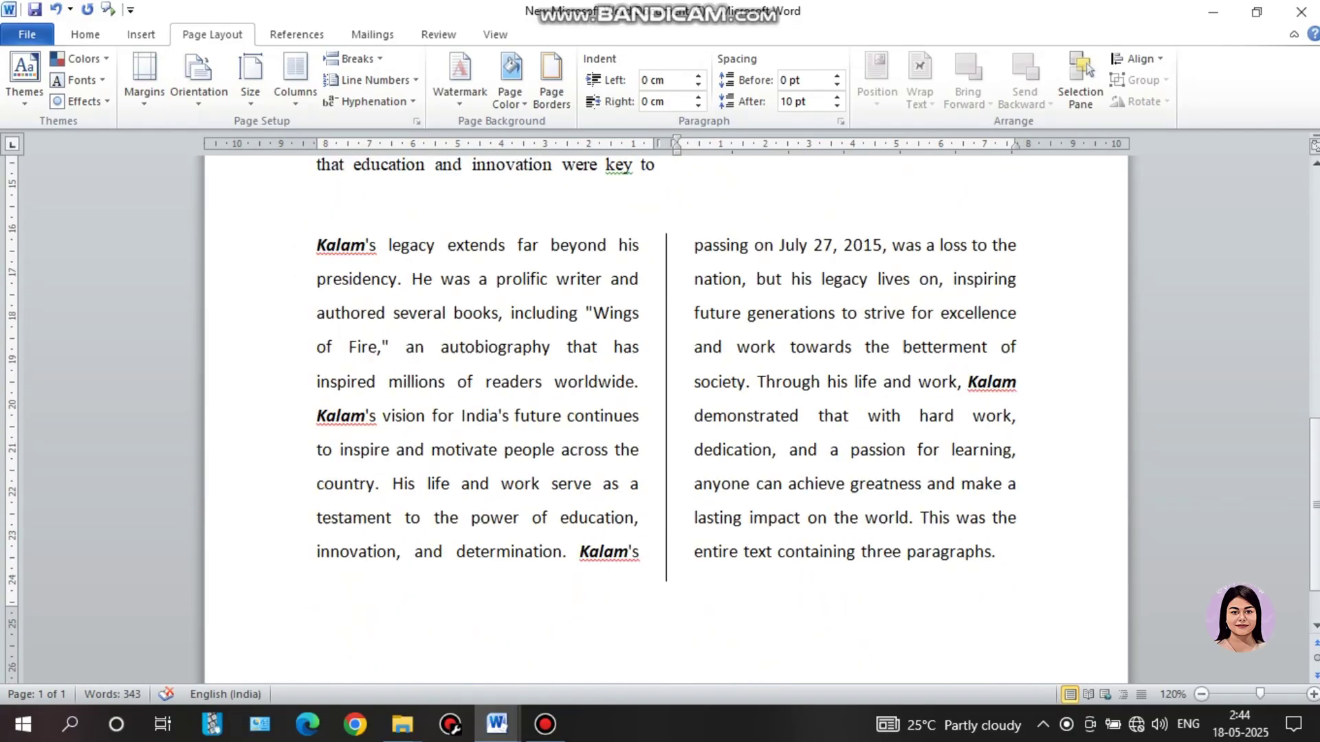
# Check instruction 8 on page numbers in the question paper and return to the end of the Kalam document.
pyautogui.moveTo(497, 724)
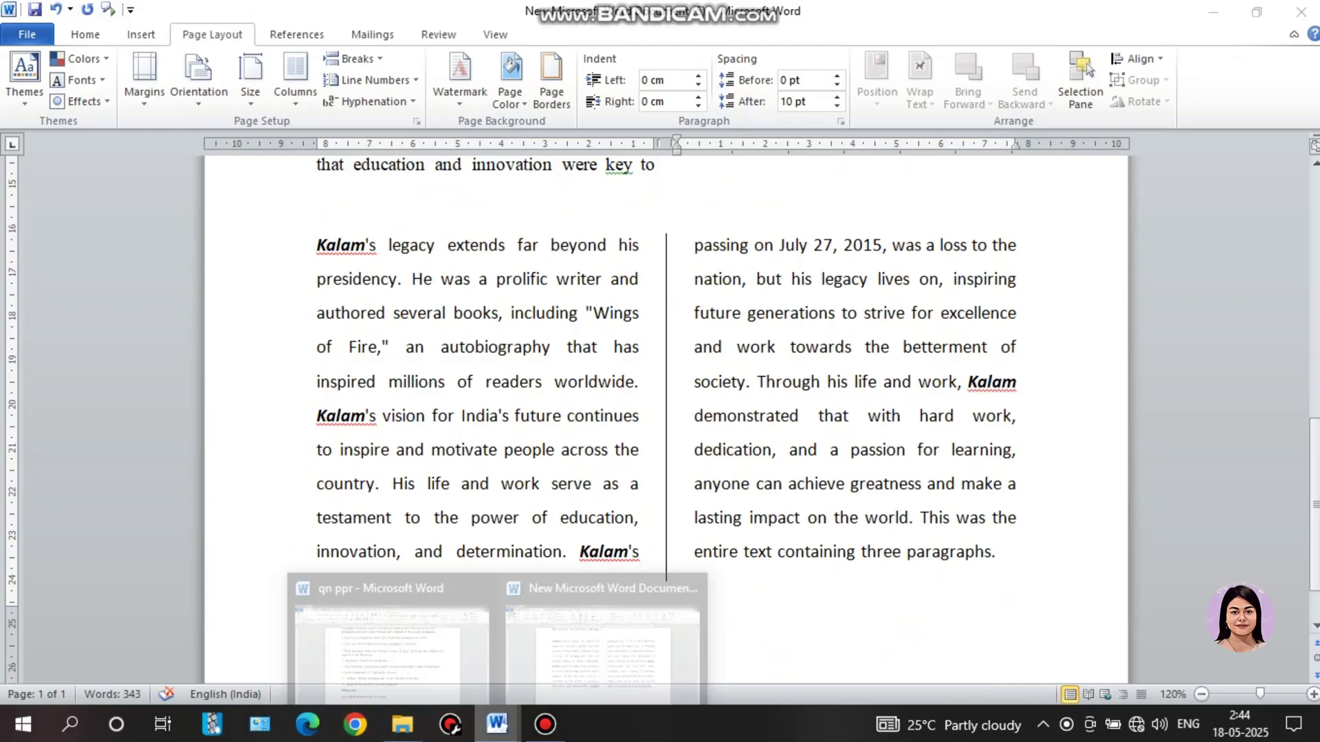
pyautogui.click(382, 639)
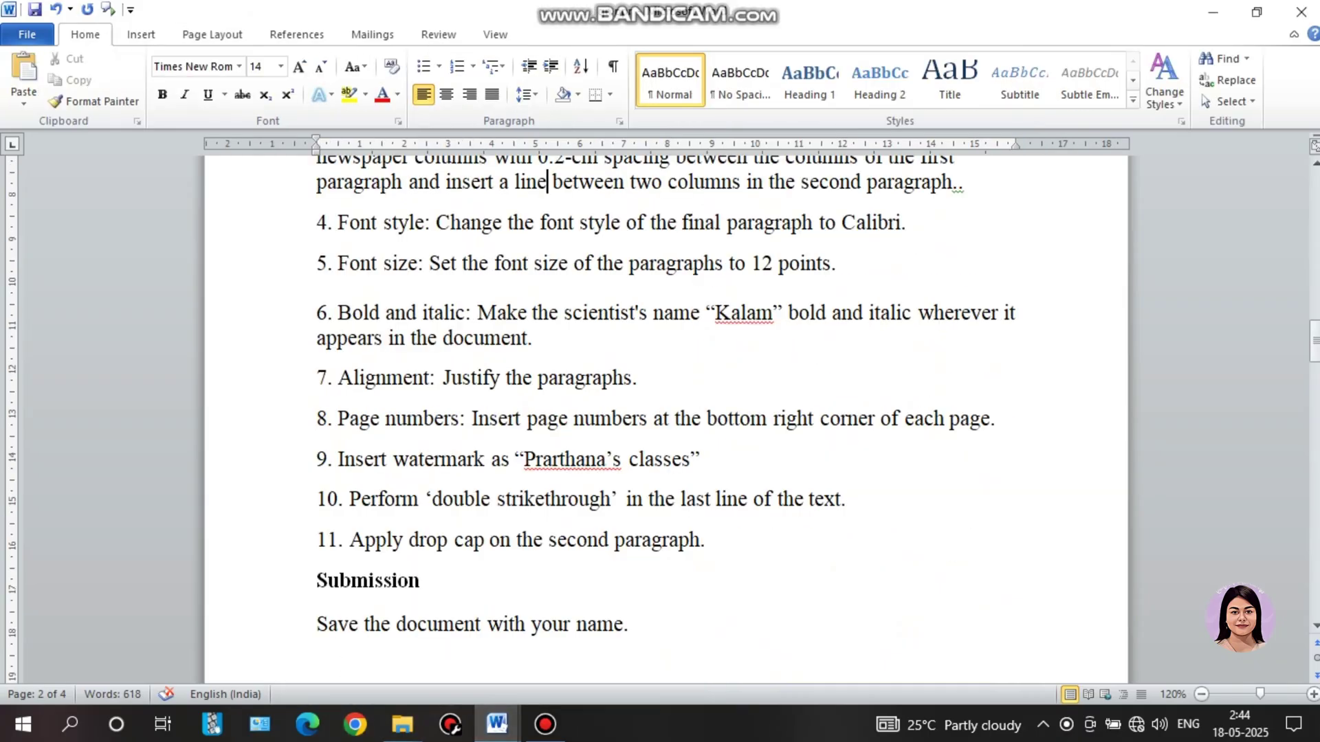
pyautogui.scroll(-9, 659, 420)
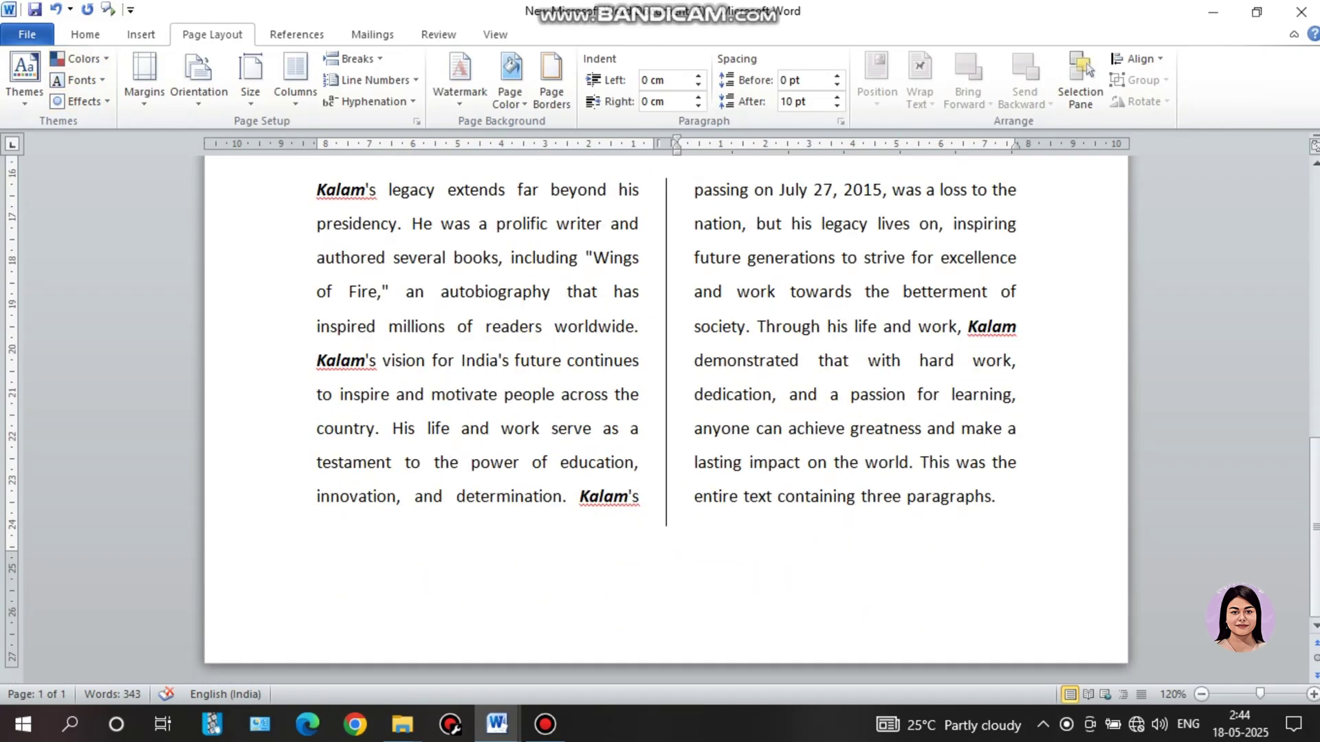
# Insert a Plain Number 3 page number at the bottom right of the page and leave the footer.
pyautogui.click(141, 34)
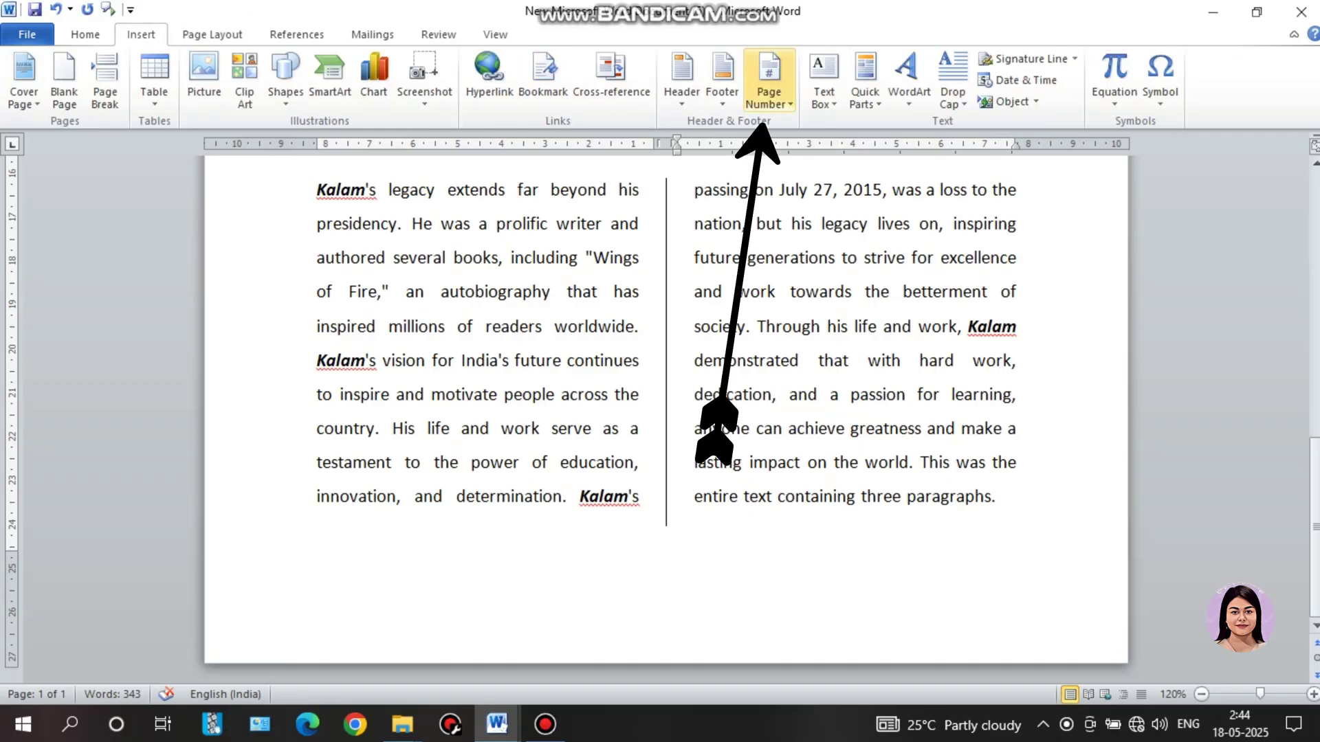
pyautogui.click(764, 97)
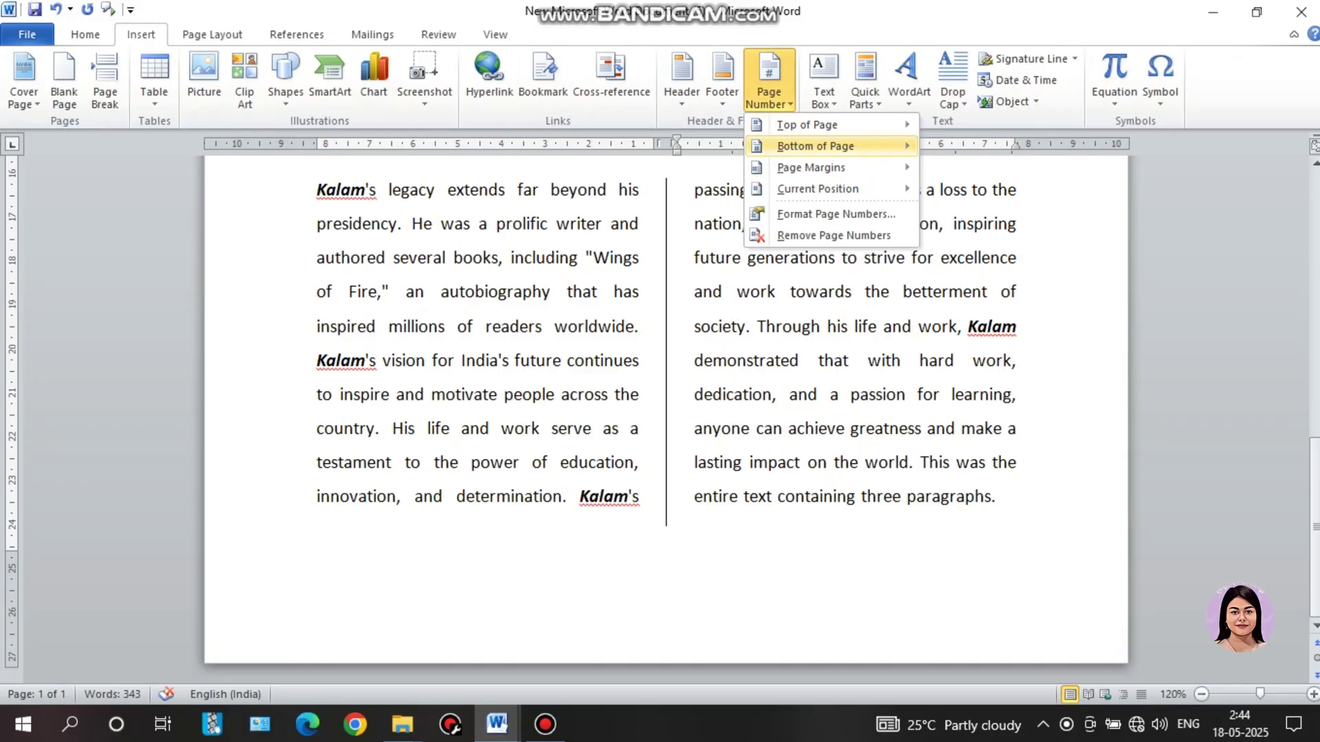
pyautogui.moveTo(815, 146)
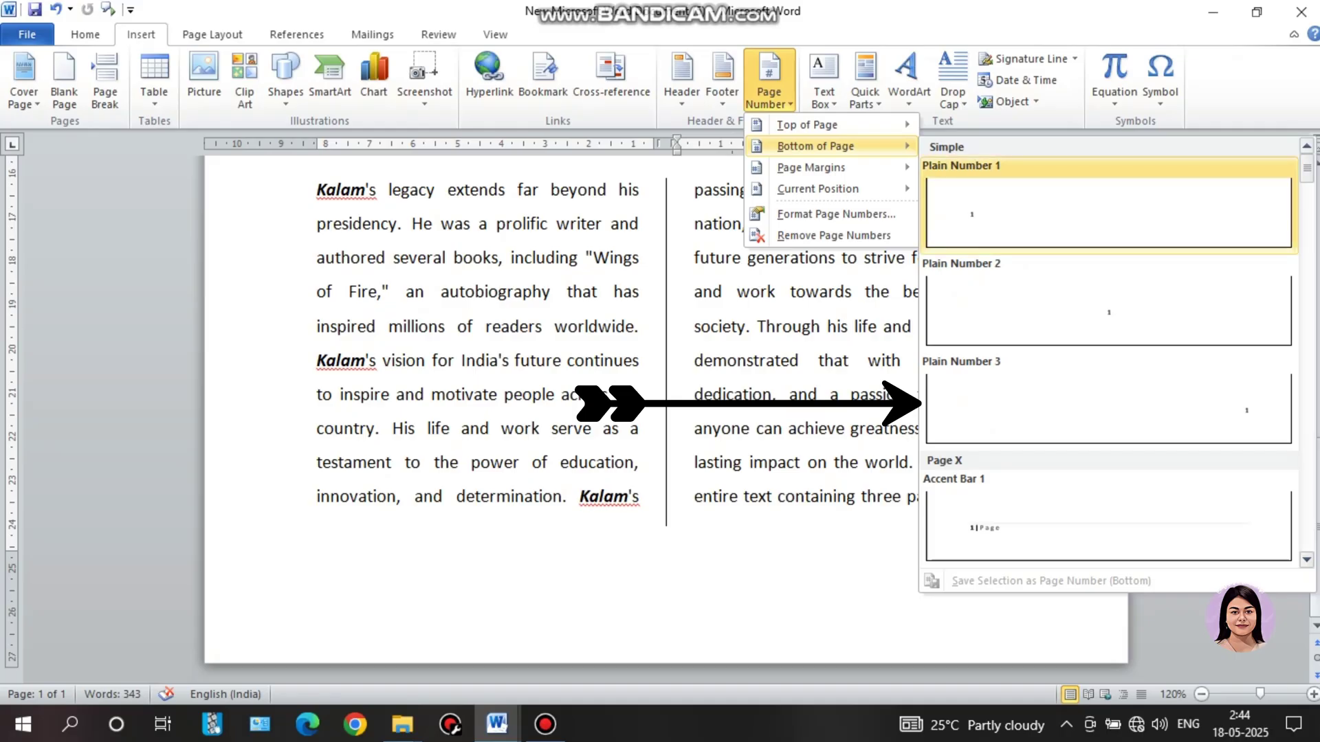
pyautogui.click(1108, 409)
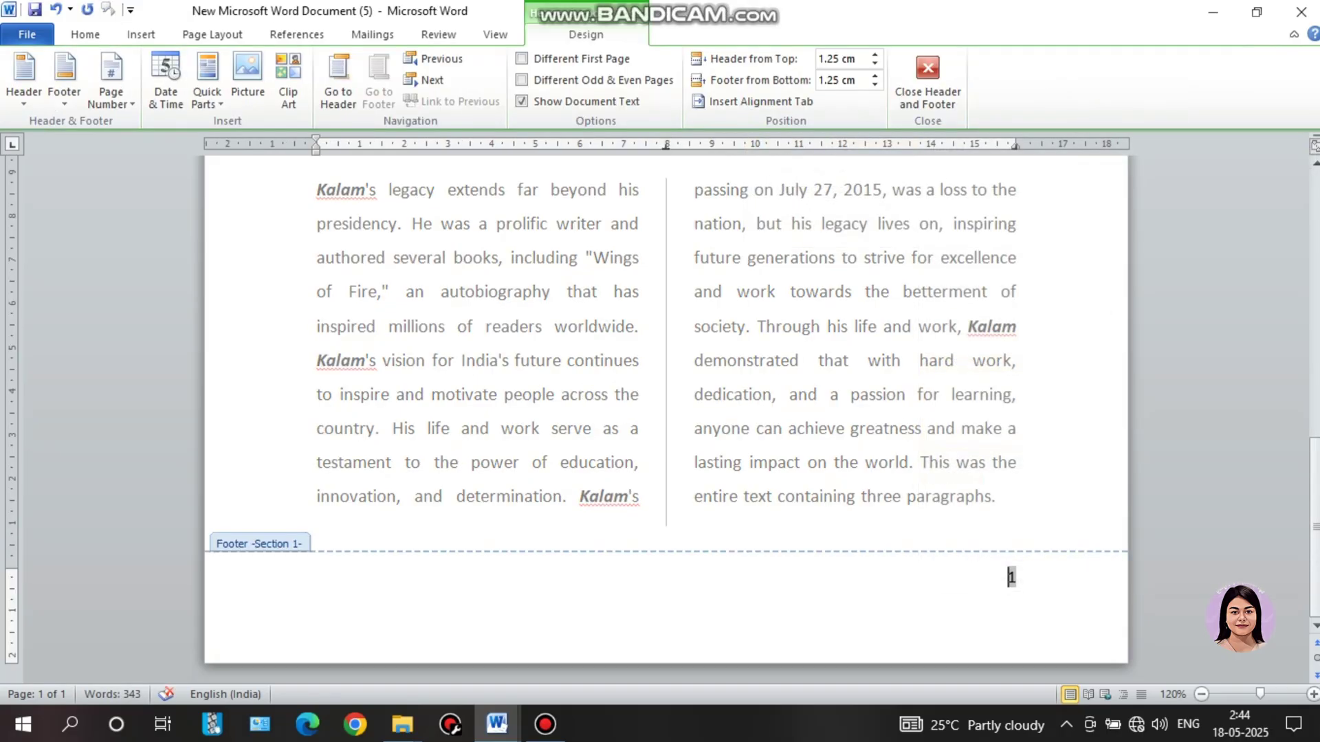
pyautogui.press('Escape')
pyautogui.scroll(-3, 666, 419)
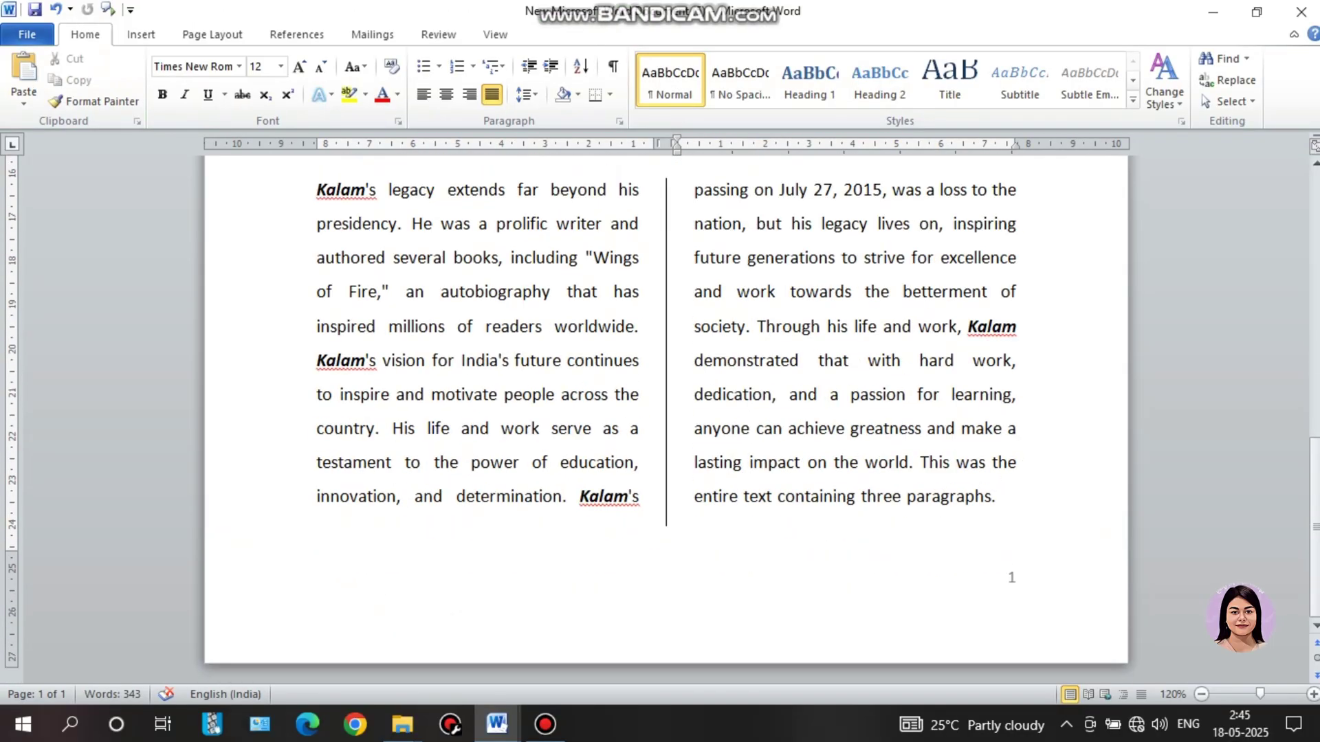
# Check instruction 9 on the watermark in the question paper and return to the Kalam document.
pyautogui.scroll(10, 666, 419)
pyautogui.click(496, 723)
pyautogui.click(393, 640)
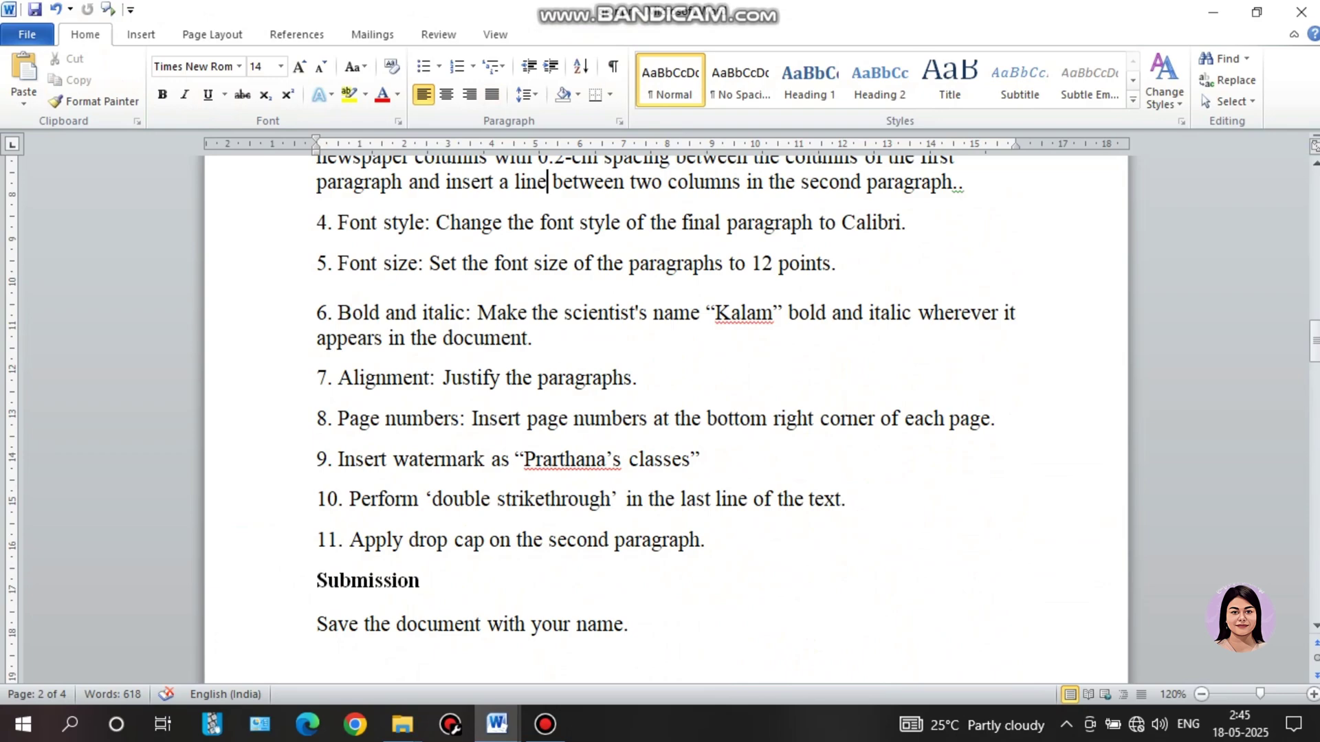
pyautogui.moveTo(497, 724)
pyautogui.click(602, 639)
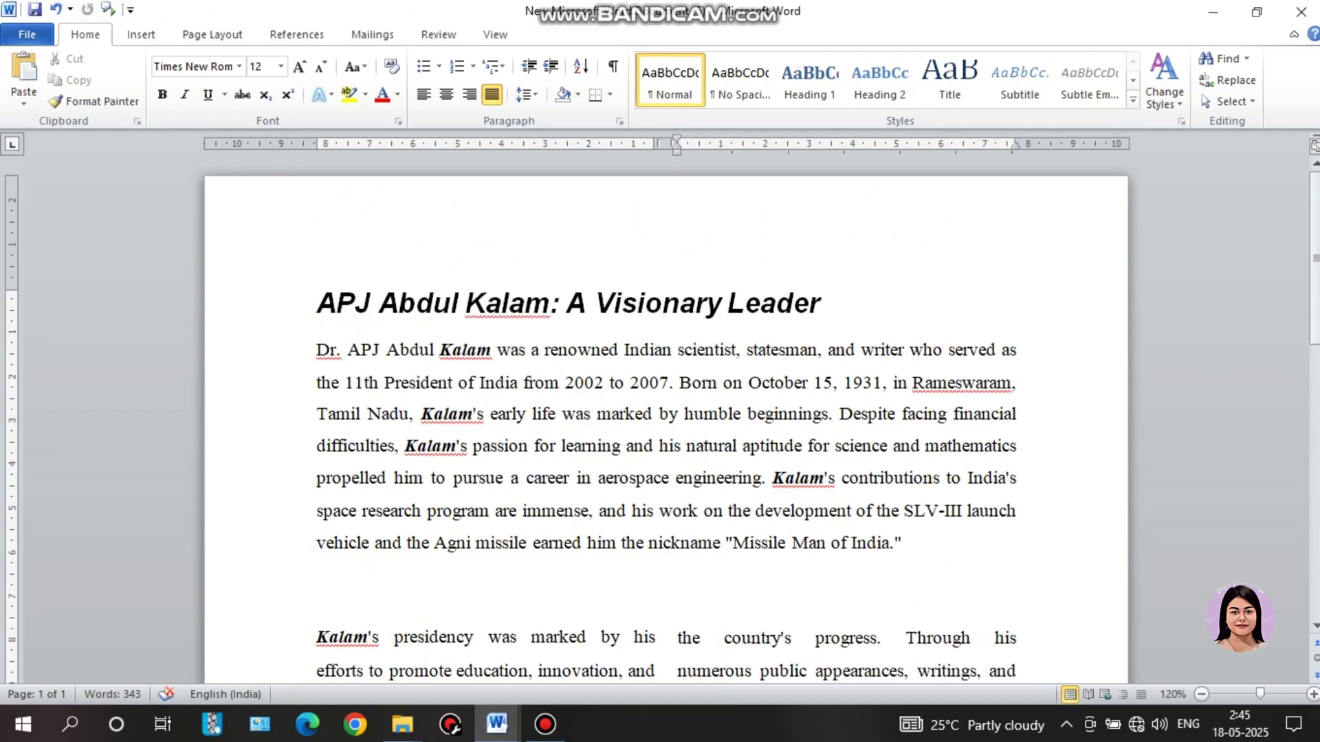
# Add a custom text watermark reading "Prarthana's classes" to the document.
pyautogui.scroll(-8, 660, 412)
pyautogui.scroll(5, 659, 412)
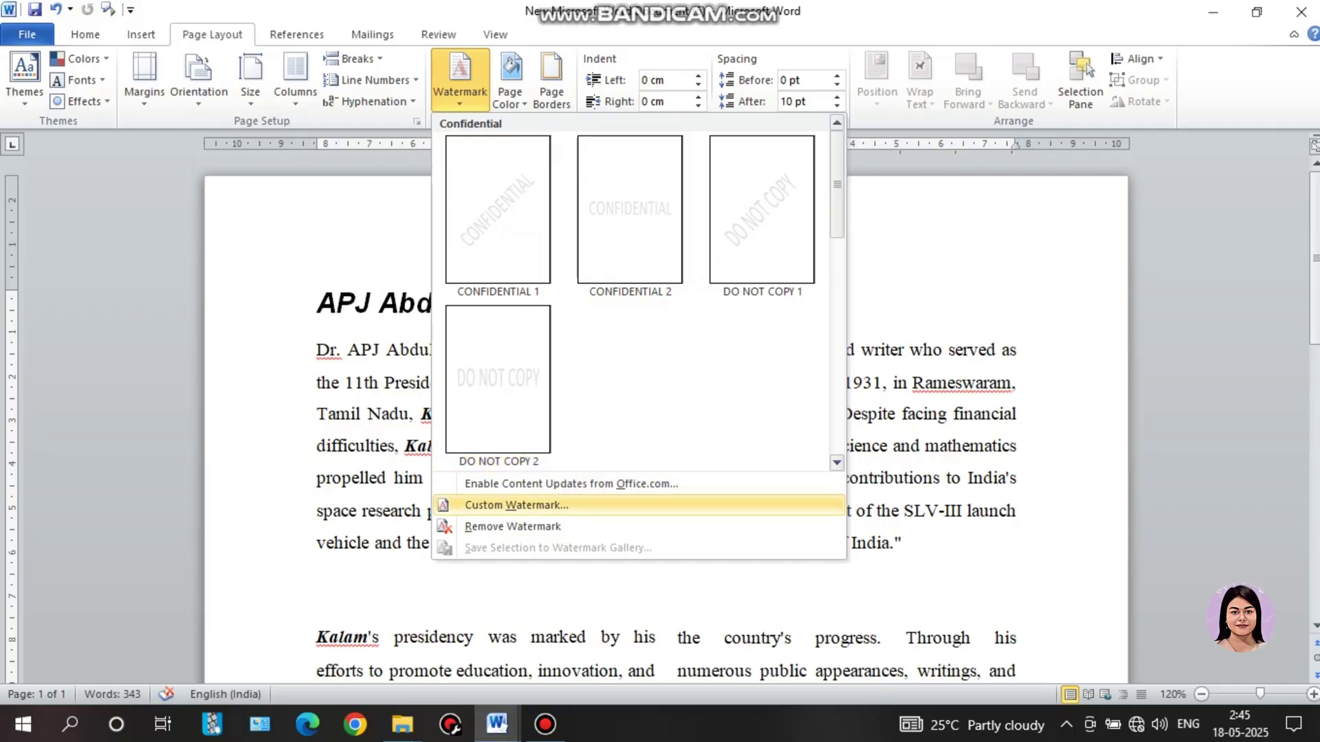
pyautogui.click(515, 504)
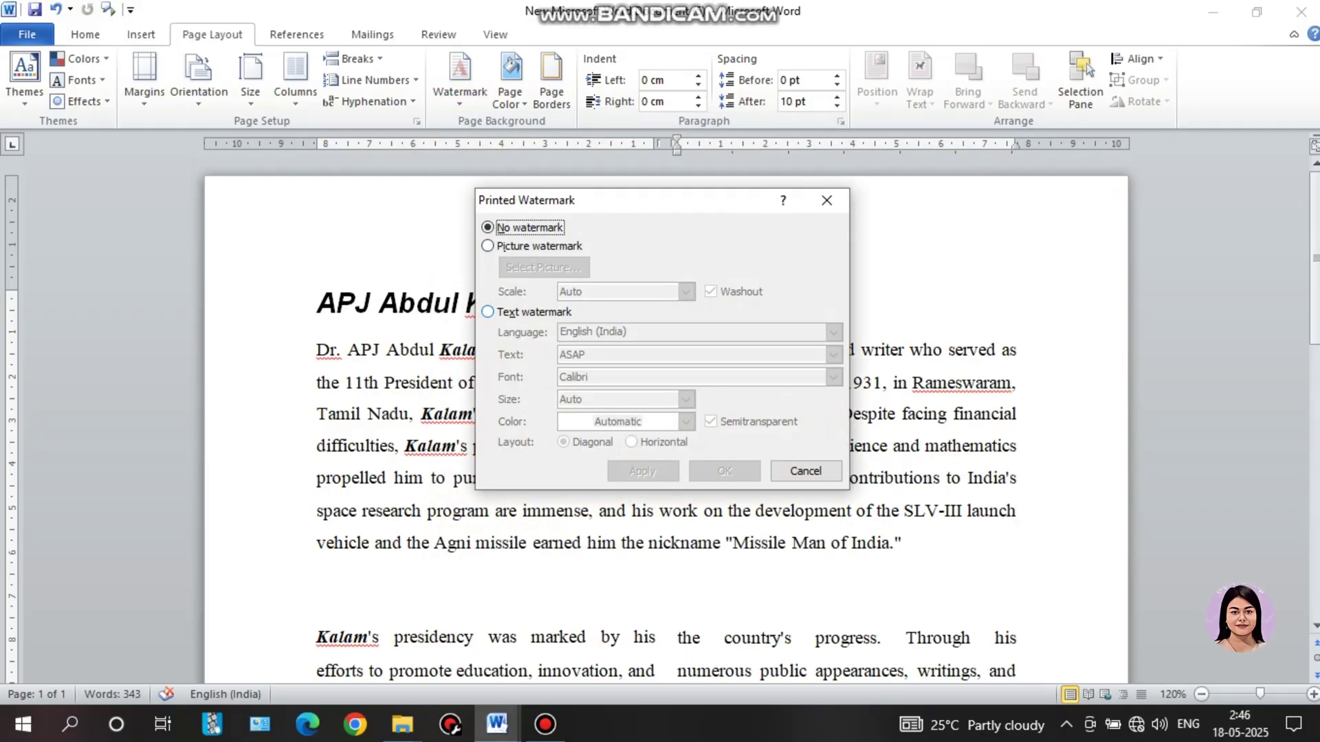
pyautogui.click(489, 312)
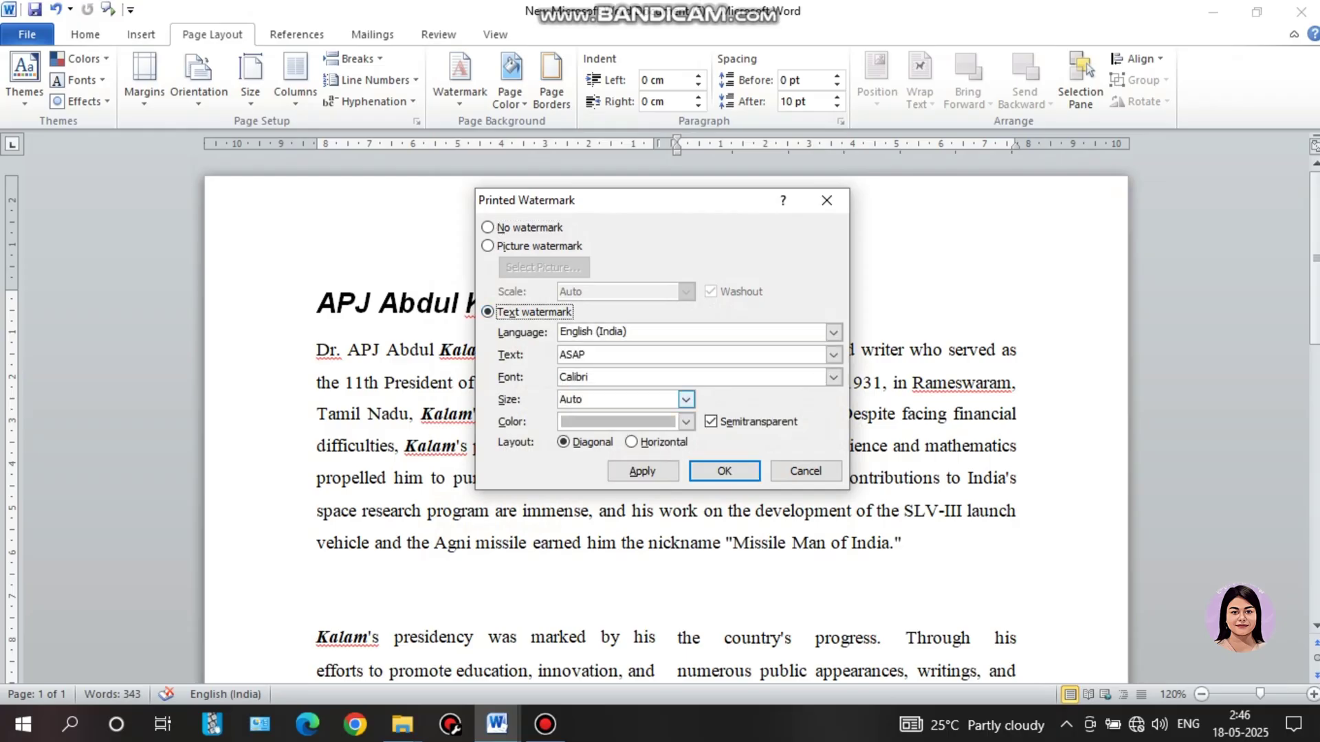
pyautogui.click(572, 354)
pyautogui.doubleClick(573, 354)
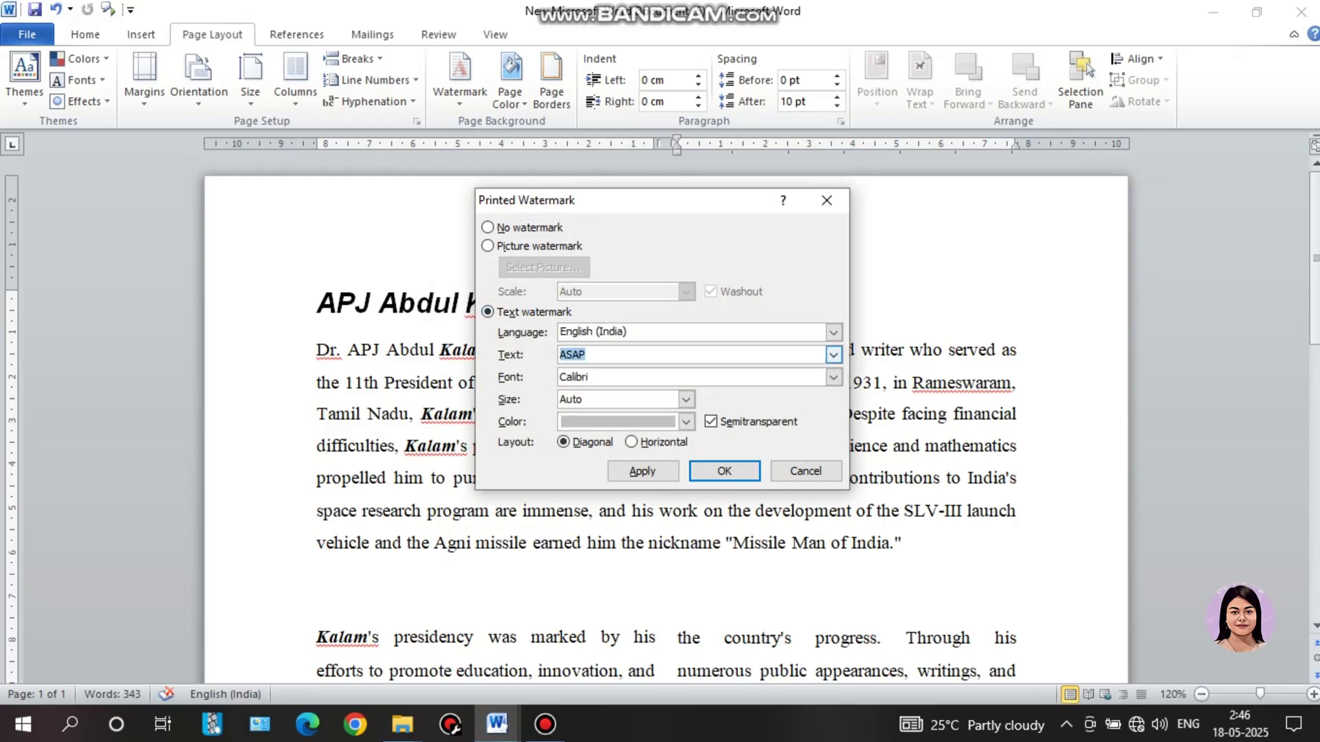
pyautogui.write("Prarthana's classes")
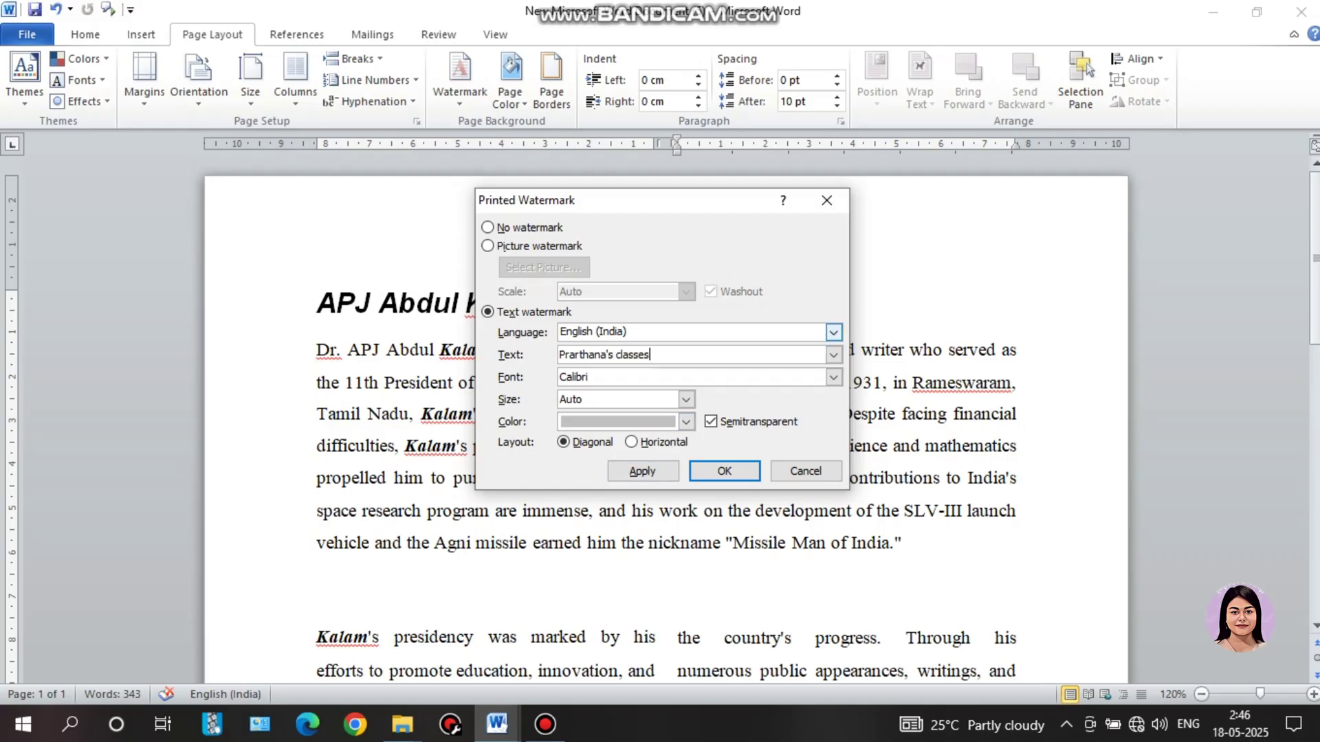
pyautogui.click(641, 470)
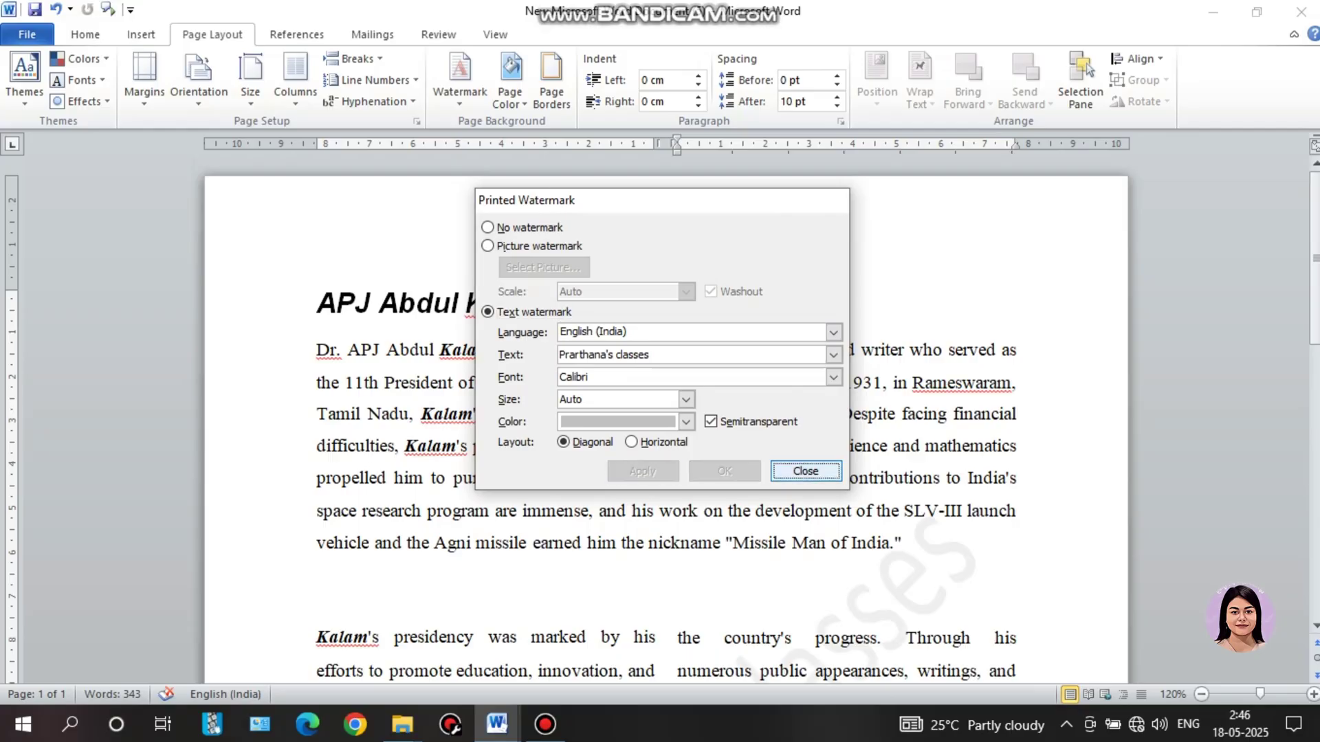
pyautogui.click(805, 471)
pyautogui.scroll(-7, 666, 419)
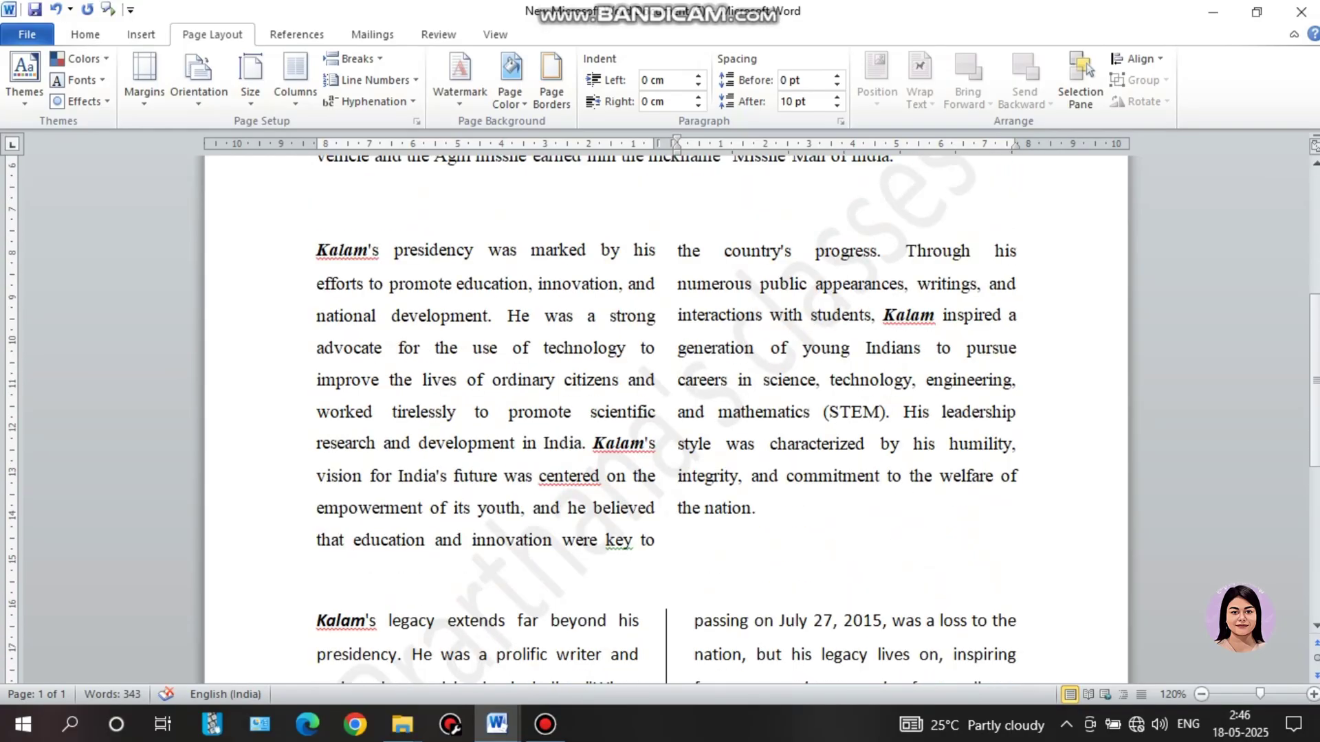
# Check instruction 10 on double strikethrough in the question paper and return to the Kalam document.
pyautogui.click(756, 576)
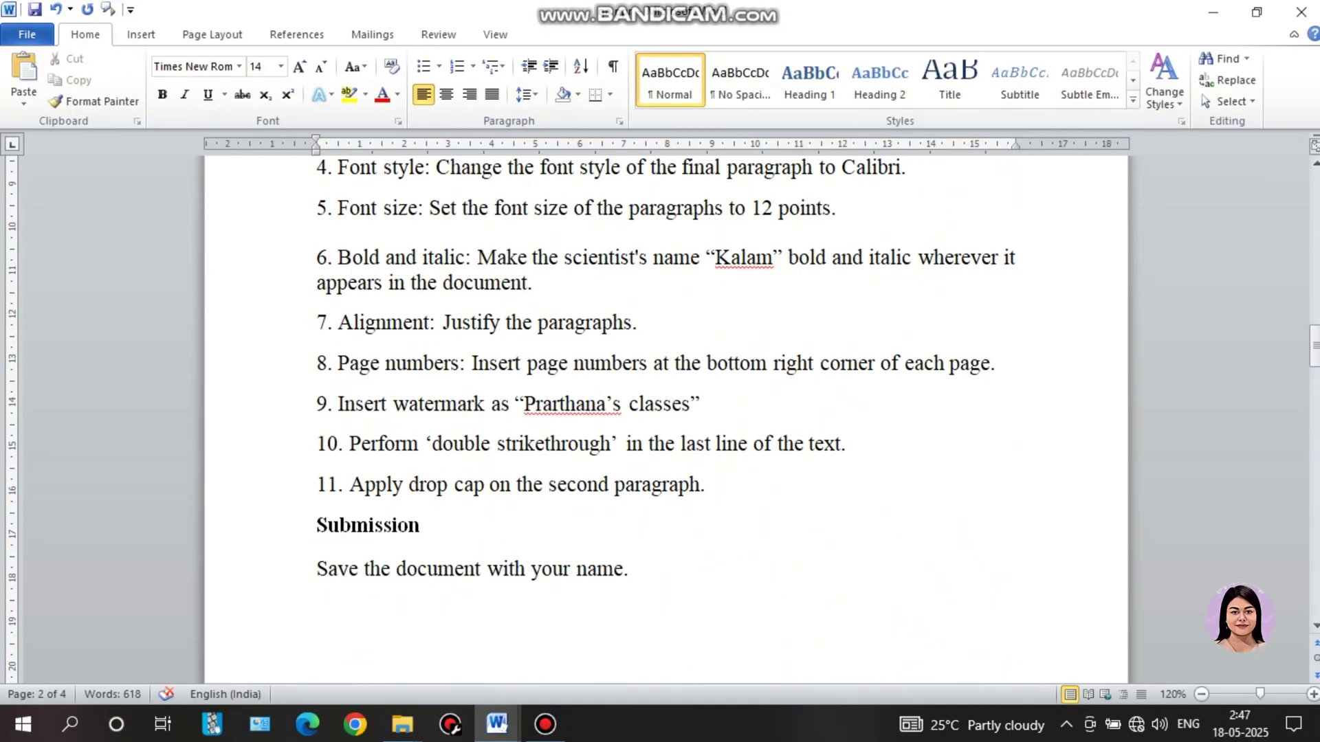
pyautogui.moveTo(497, 724)
pyautogui.click(605, 650)
# Select the double strikethrough font effect for the final sentence, "This was the entire text containing three paragraphs.".
pyautogui.scroll(-2, 688, 412)
pyautogui.scroll(-6, 666, 420)
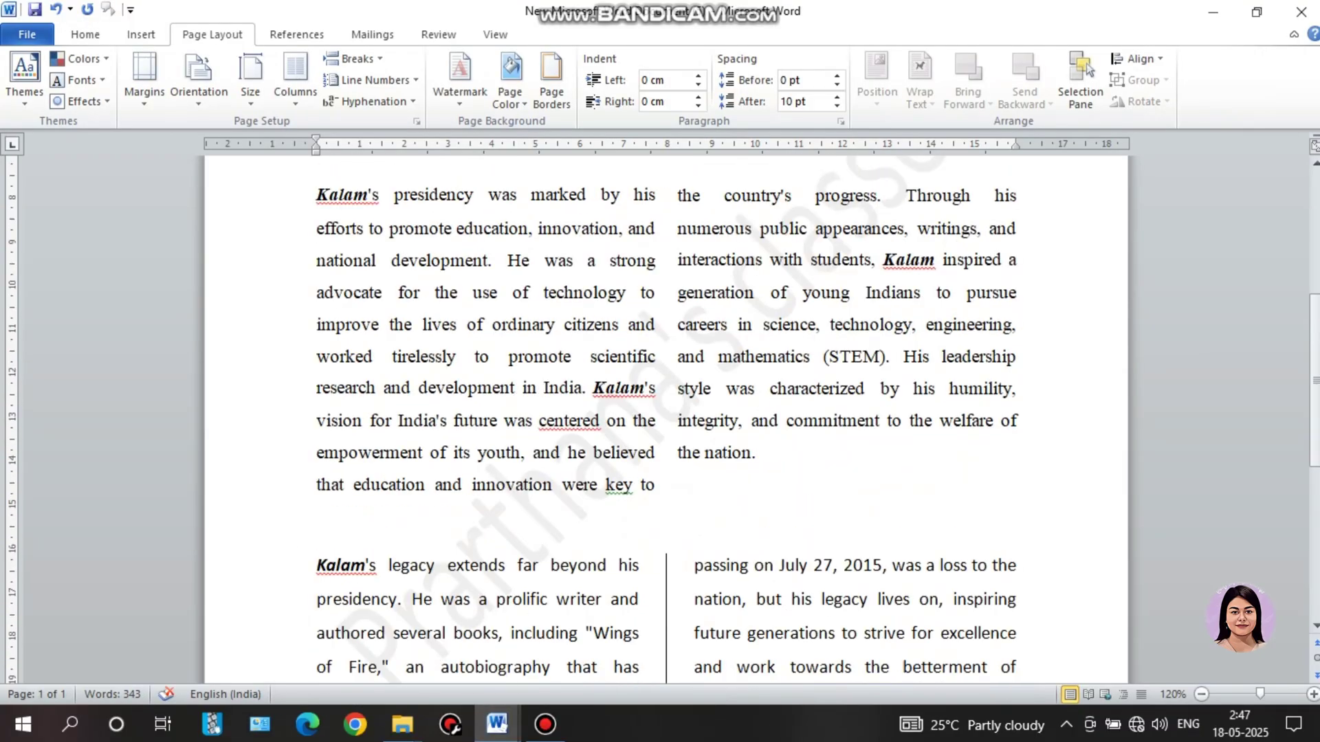
pyautogui.click(921, 506)
pyautogui.moveTo(921, 506); pyautogui.dragTo(995, 540)
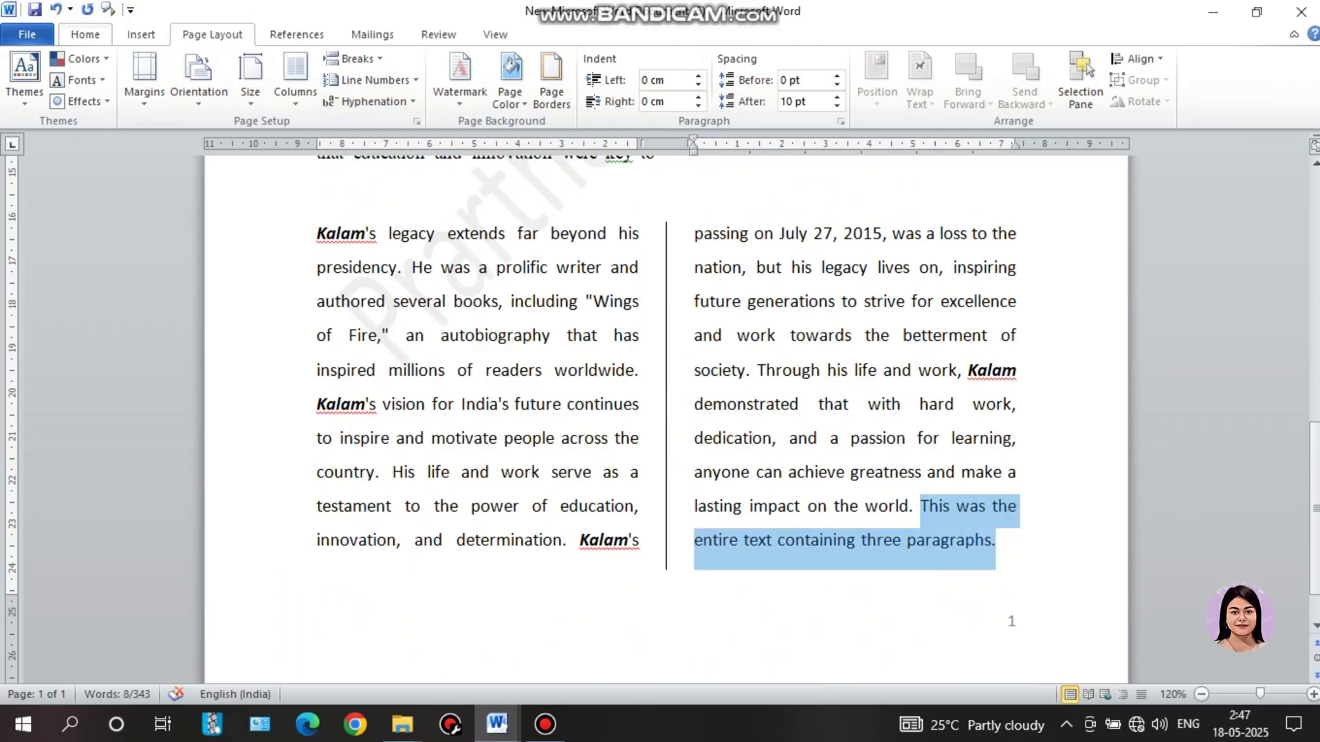
pyautogui.click(85, 34)
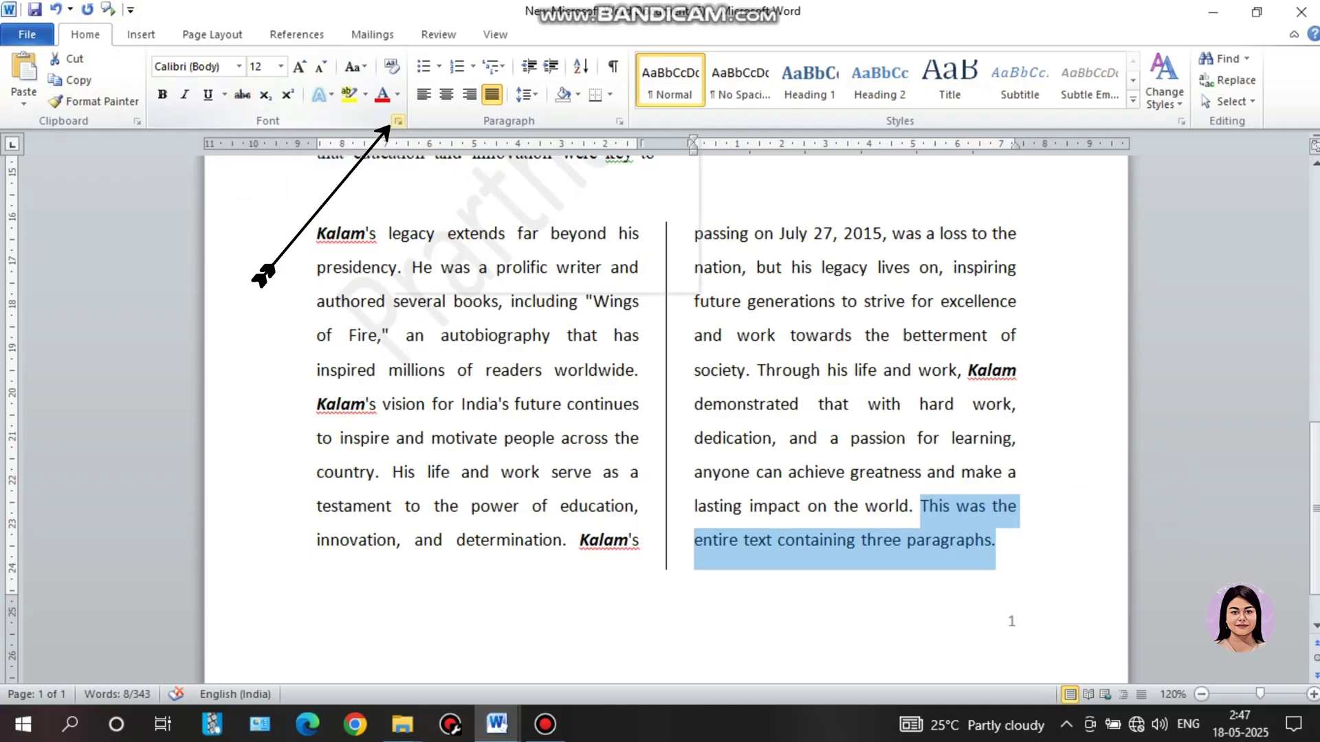
pyautogui.click(398, 121)
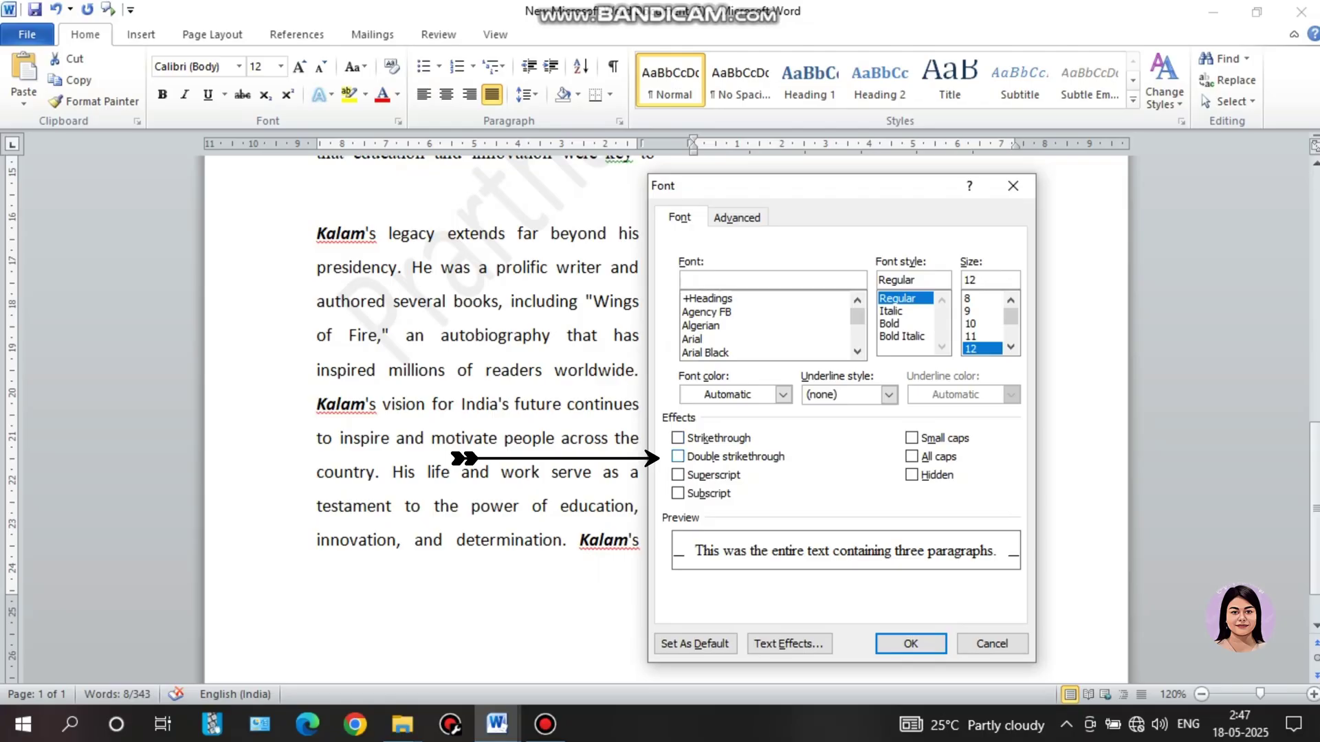
pyautogui.click(677, 457)
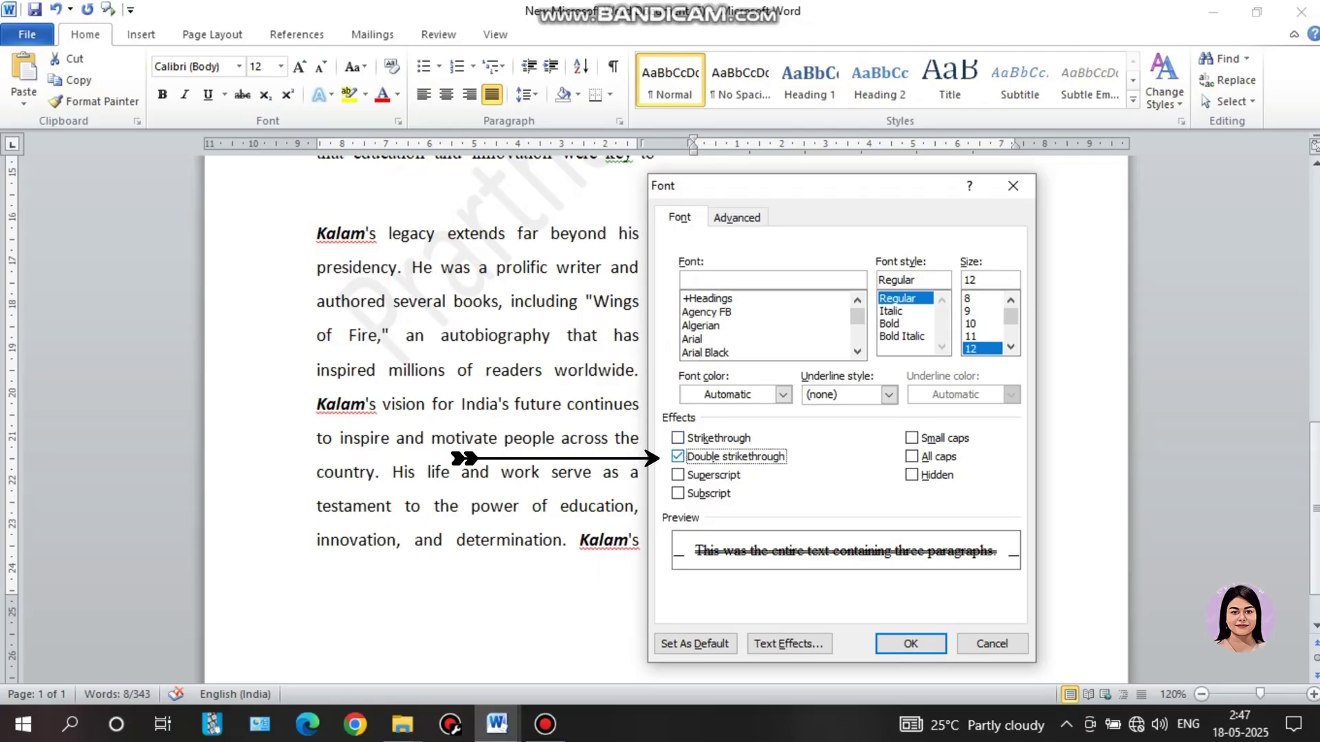
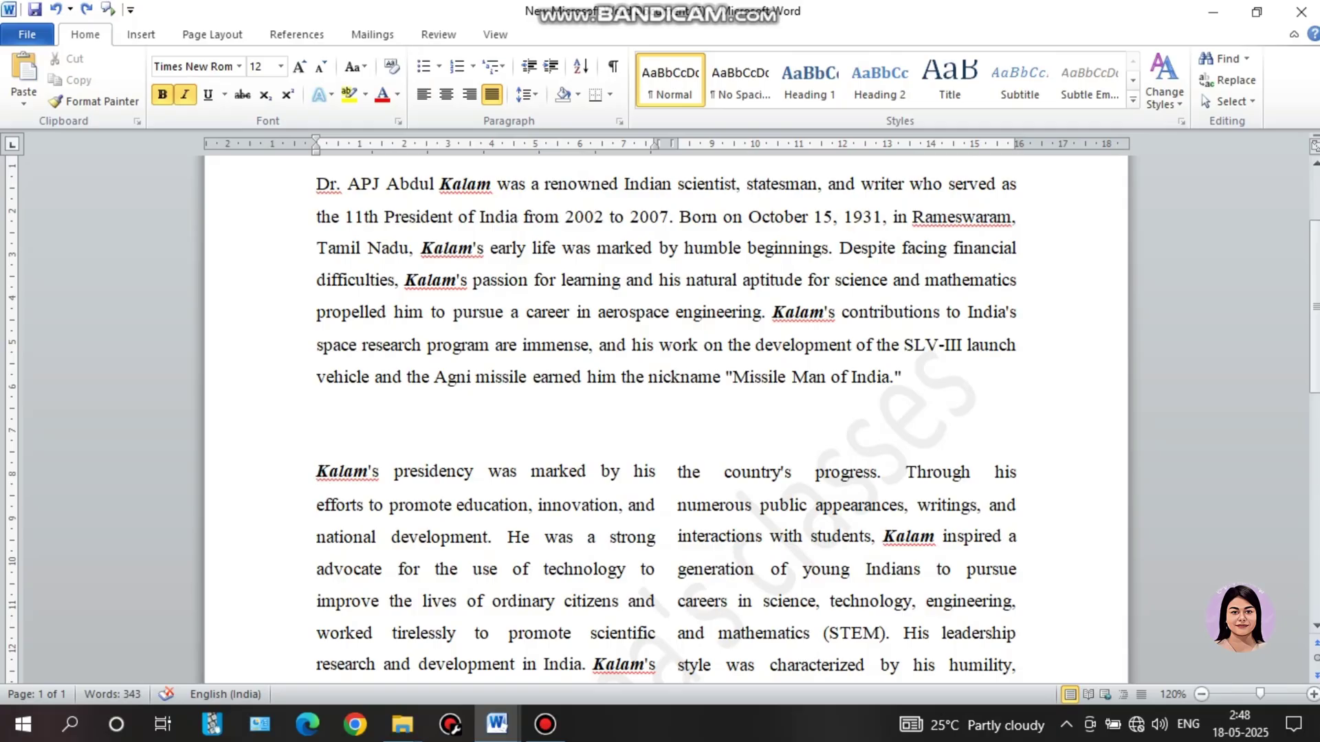
# Apply a Dropped style drop cap to the second paragraph, which begins "Kalam's presidency was marked by".
pyautogui.scroll(-1, 665, 419)
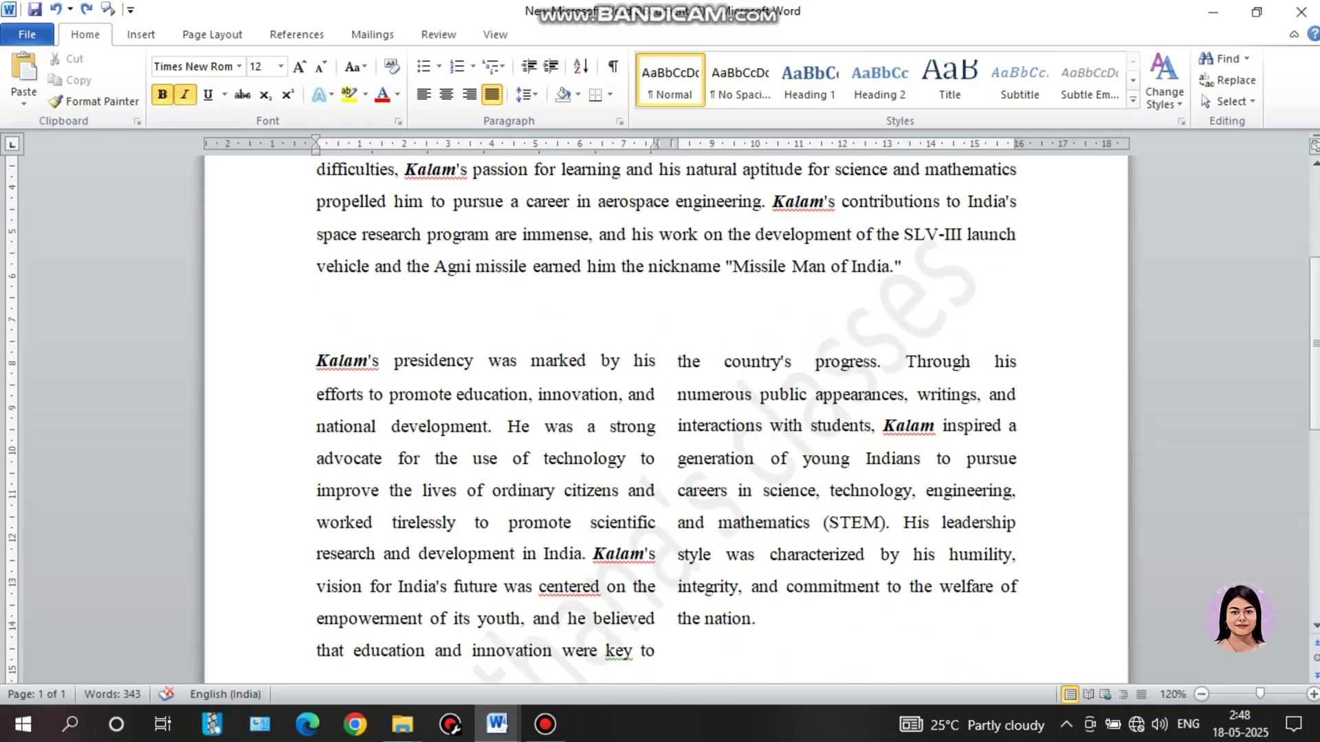
pyautogui.hotkey('alt', 'n')
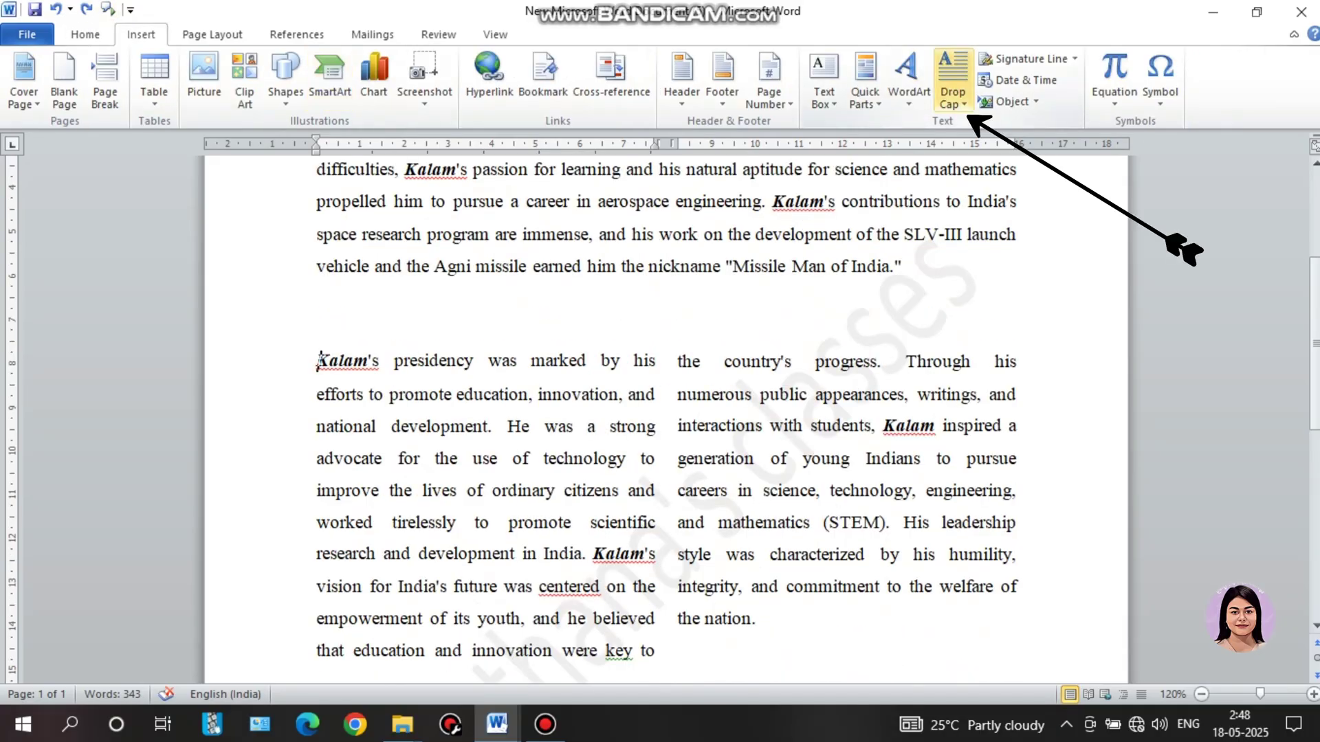
pyautogui.click(952, 96)
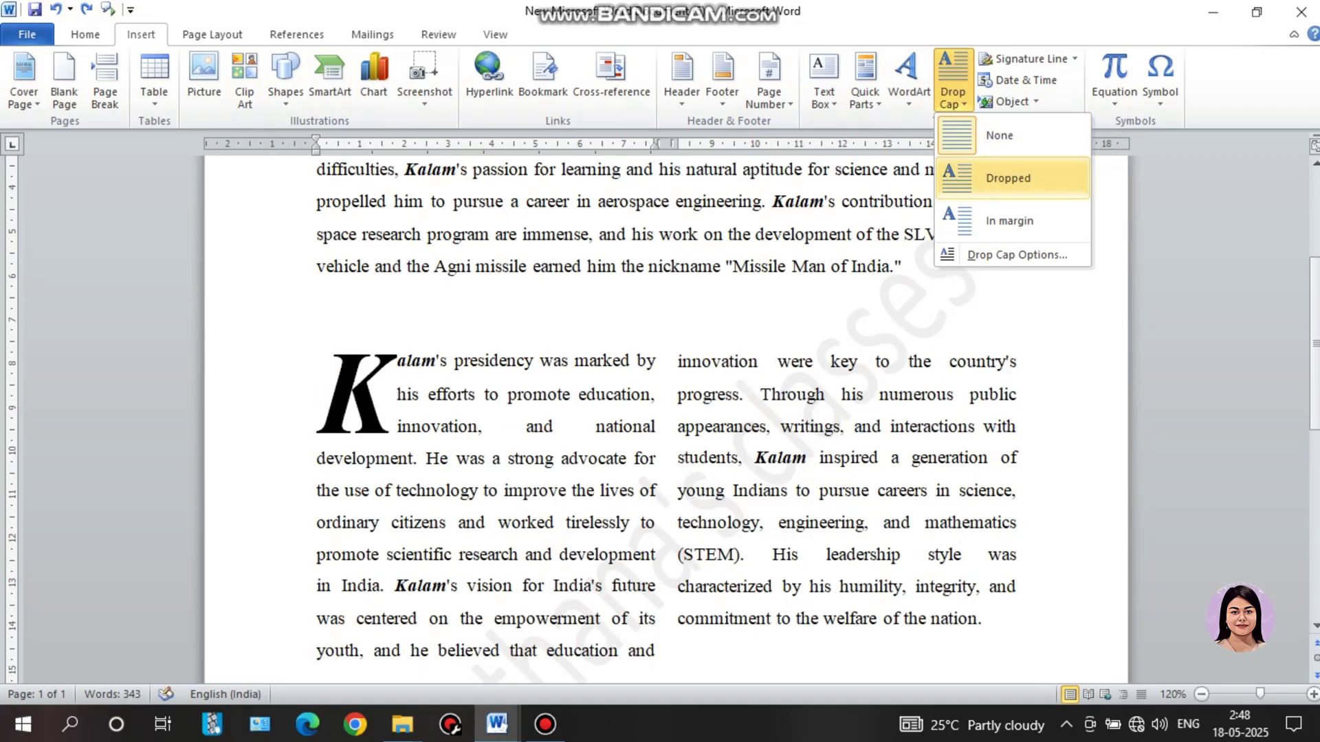
pyautogui.click(1008, 178)
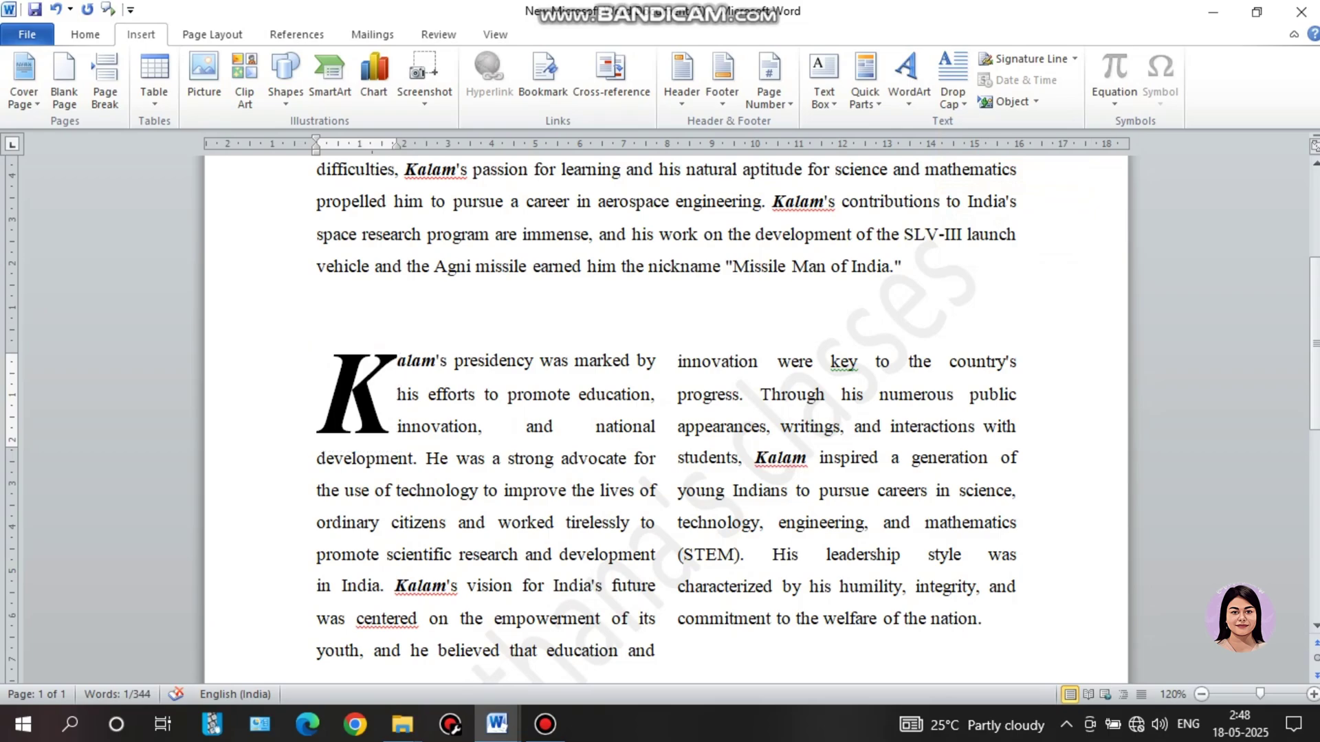
# Review the rest of the Kalam document, check instruction 11 and the submission instruction in the question paper, and return to the document's title.
pyautogui.scroll(-1, 666, 412)
pyautogui.scroll(-7, 666, 419)
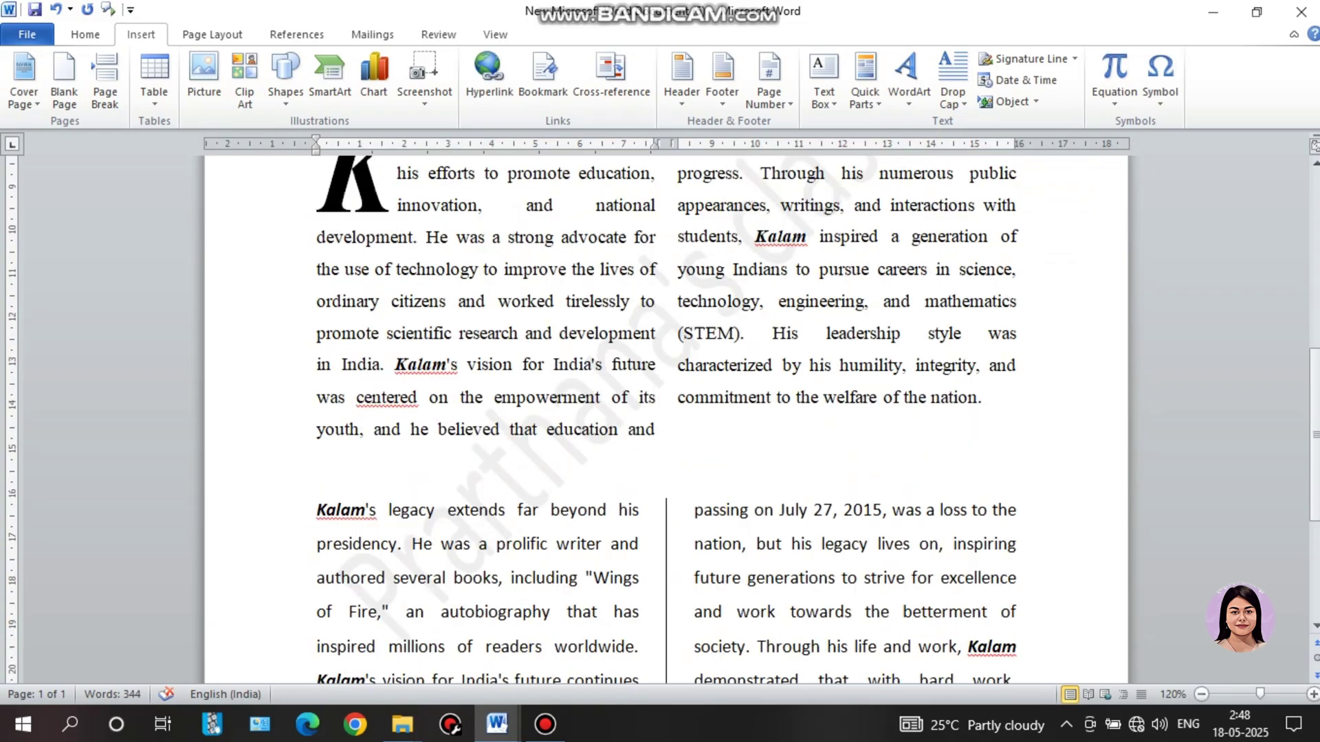
pyautogui.scroll(-2, 665, 412)
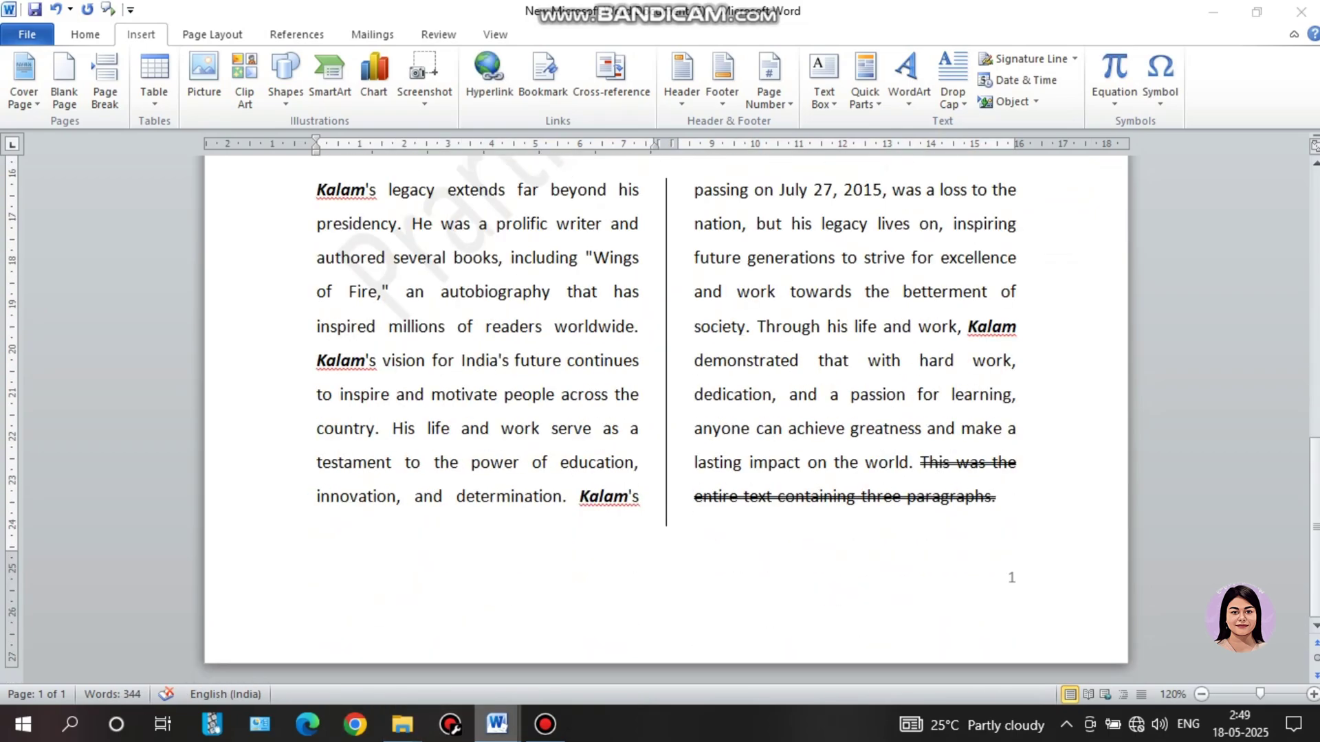
pyautogui.moveTo(497, 724)
pyautogui.click(392, 640)
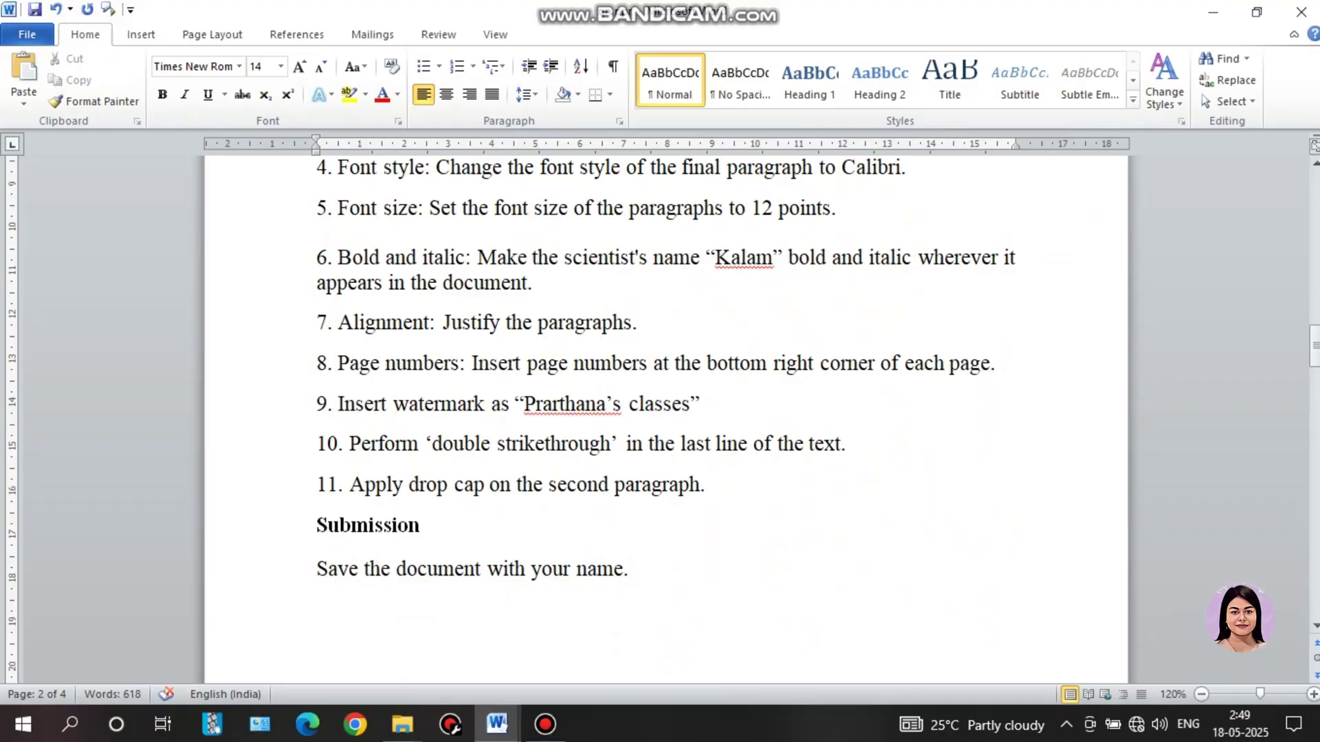
pyautogui.moveTo(496, 724)
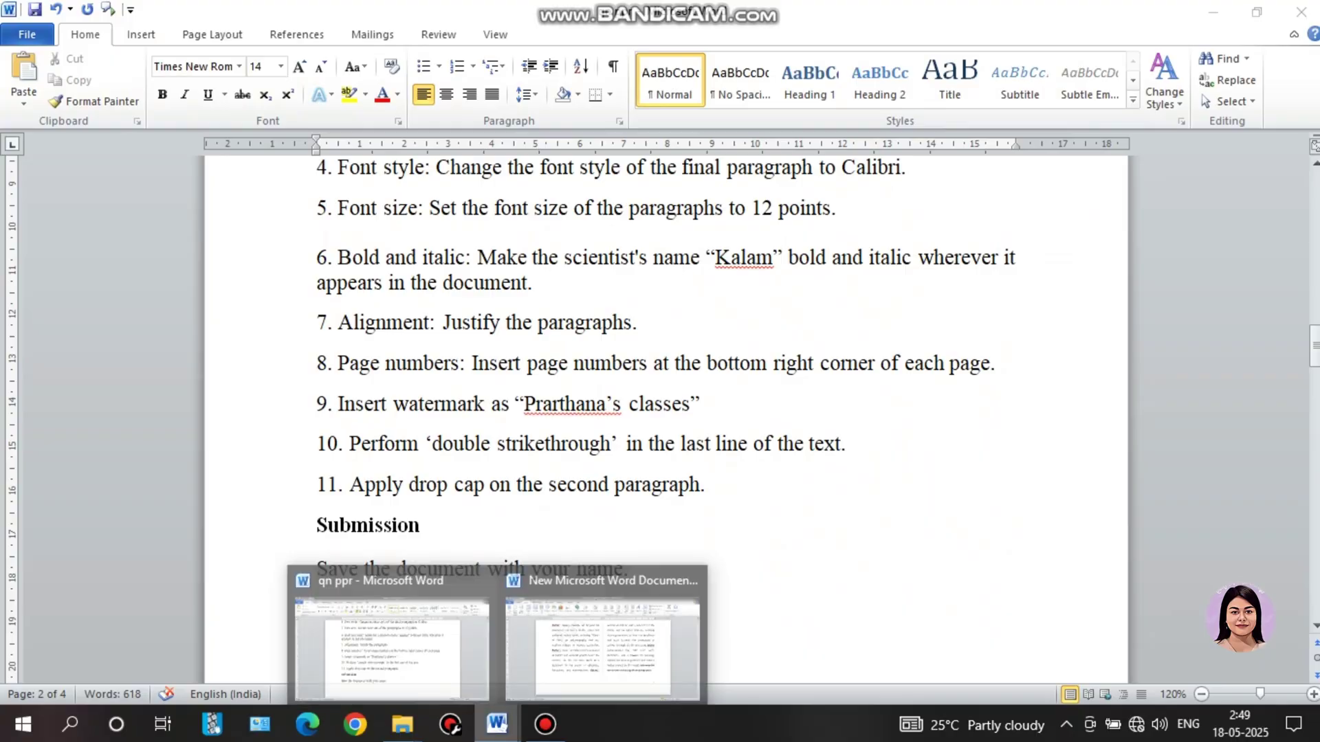
pyautogui.click(606, 642)
pyautogui.scroll(7, 667, 413)
pyautogui.scroll(8, 666, 412)
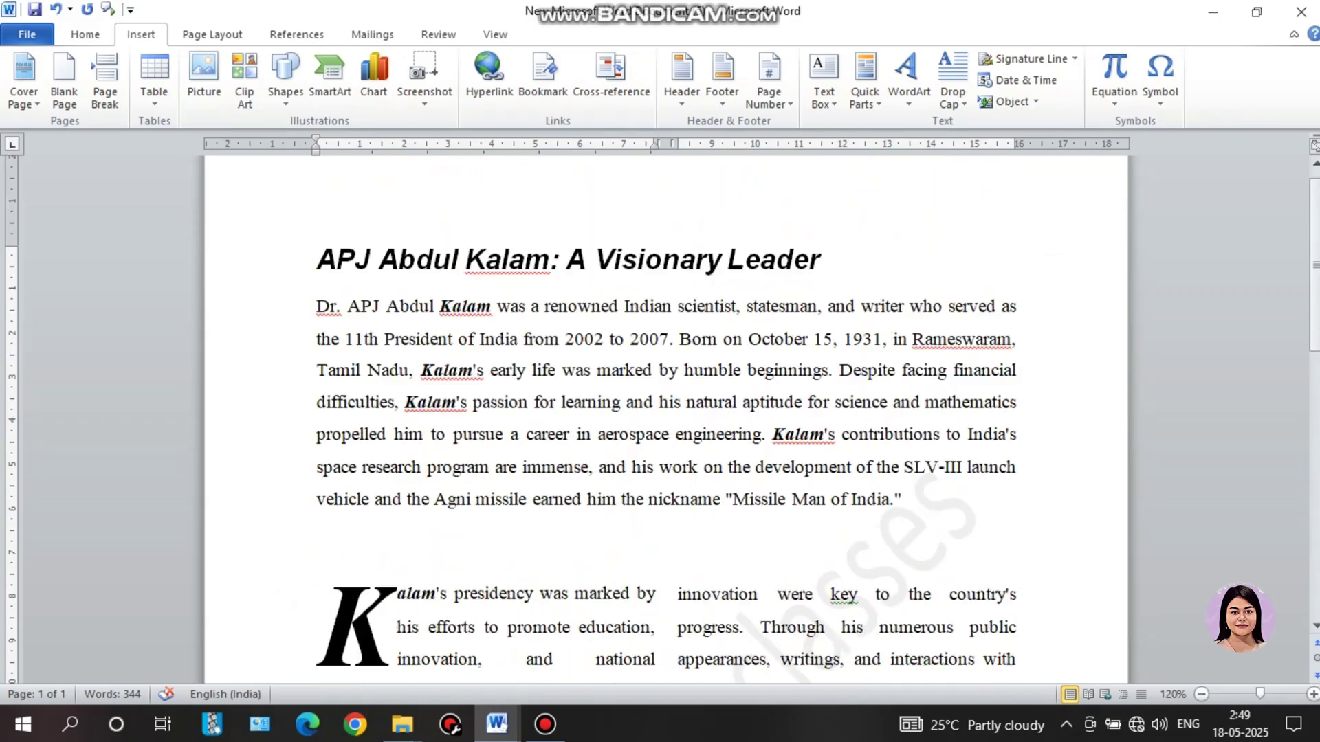
# Save a copy of the Kalam document to the Desktop as a Word Document, using the candidate's name as the file name.
pyautogui.click(27, 35)
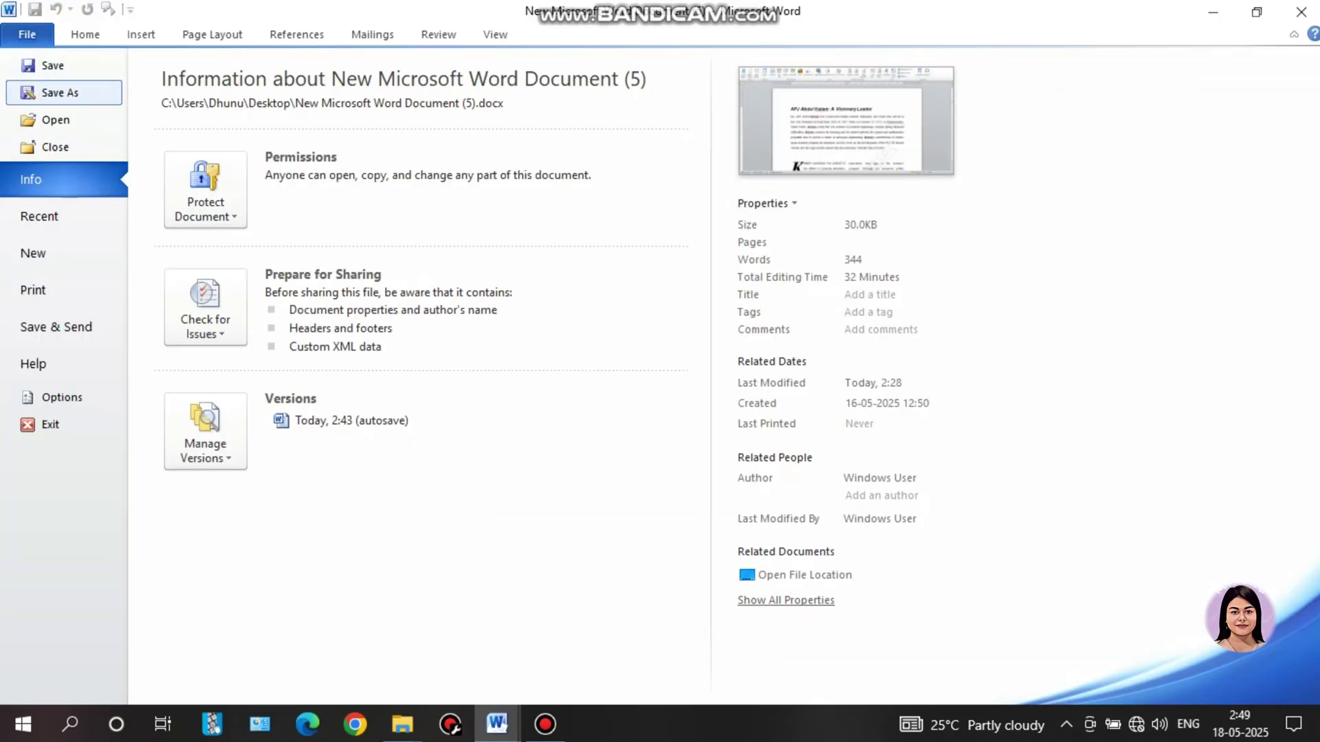
pyautogui.click(61, 92)
pyautogui.press('F12')
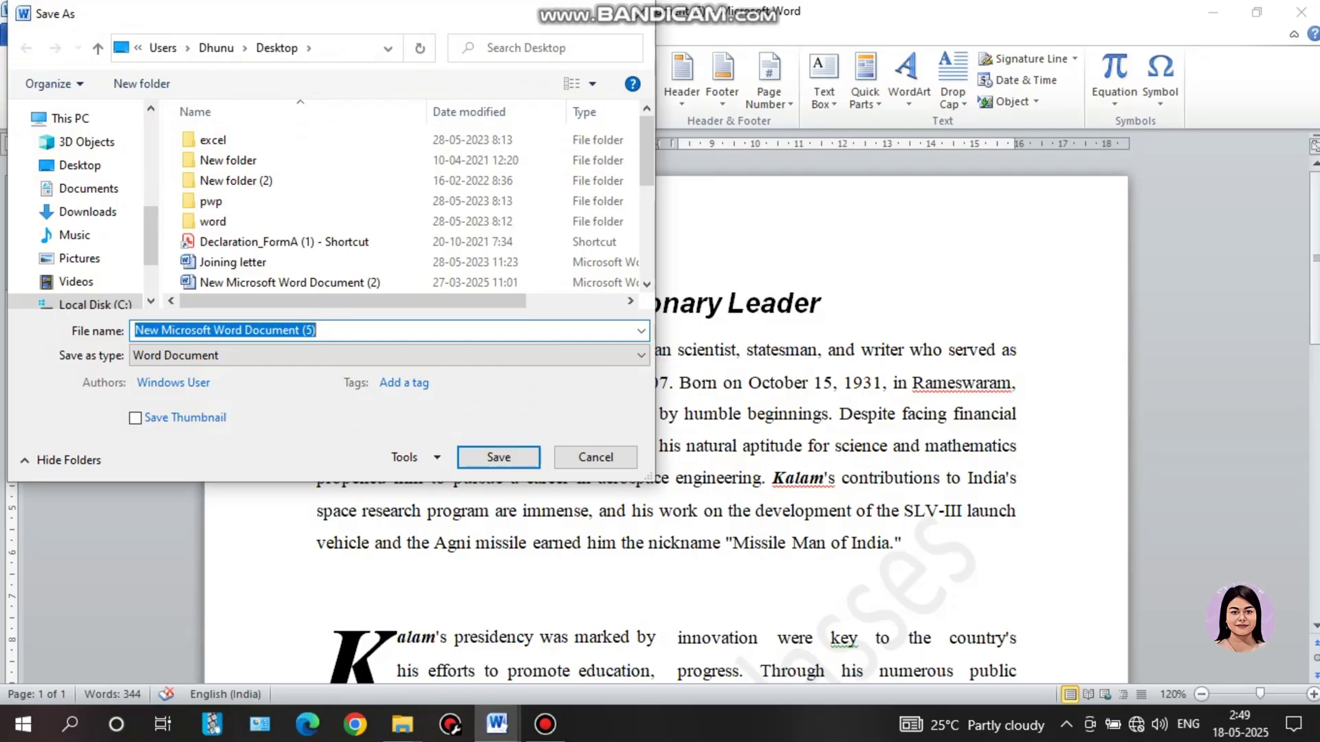
pyautogui.write('Prarthanadev')
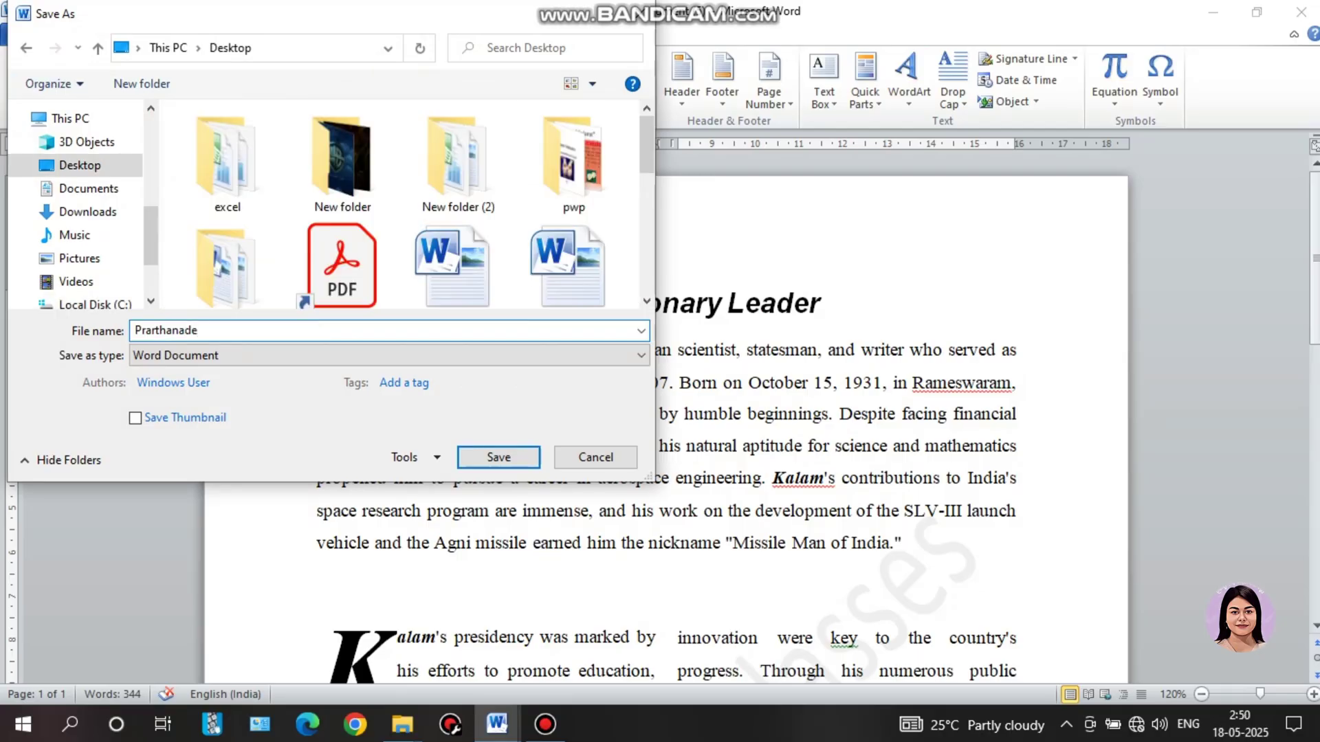
pyautogui.write('i')
pyautogui.press('BackSpace')
pyautogui.press('BackSpace')
pyautogui.press('BackSpace')
pyautogui.press('BackSpace')
pyautogui.write('devi')
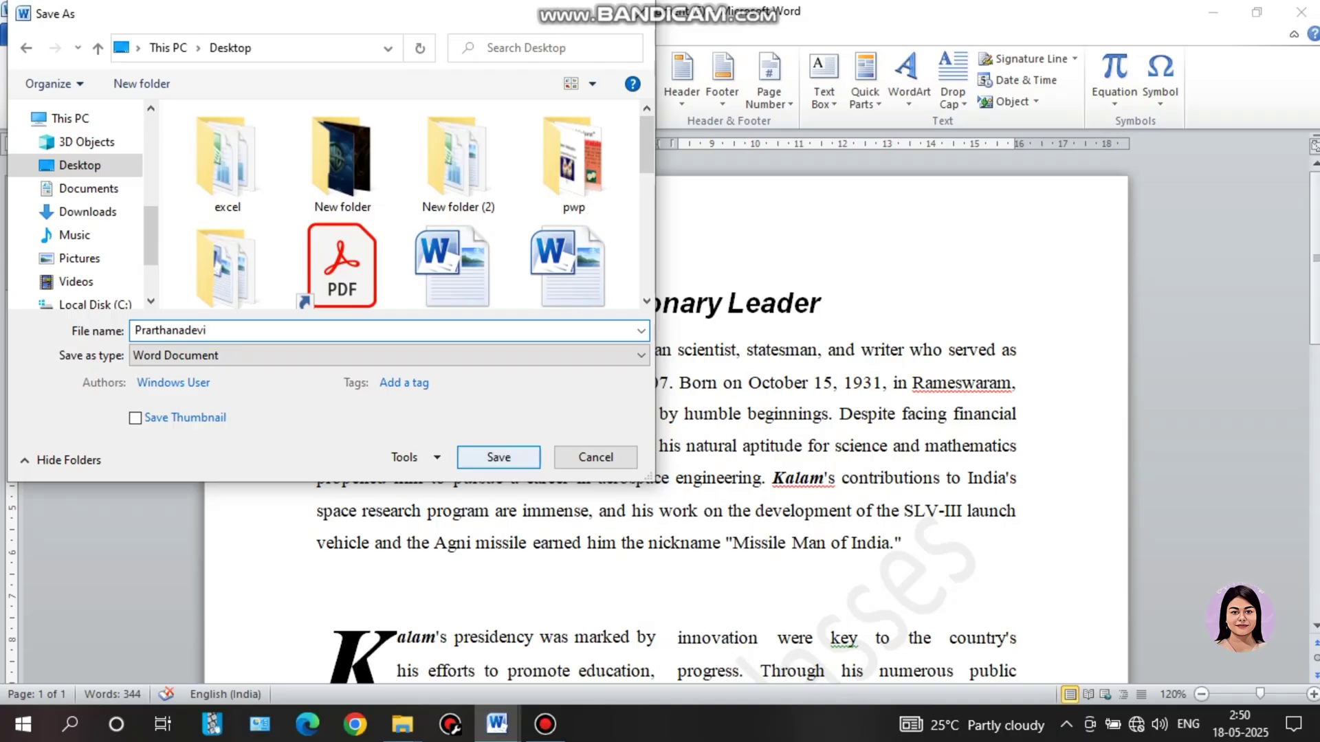
pyautogui.press('Return')
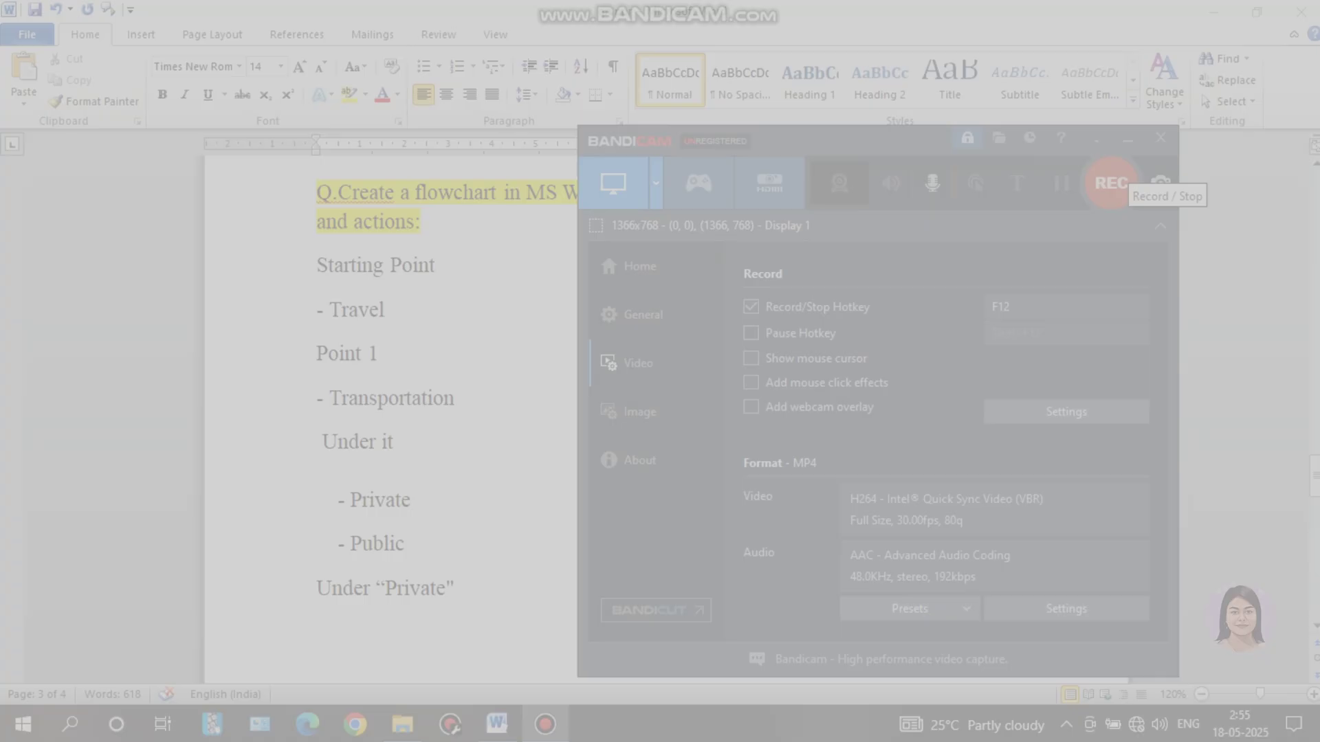
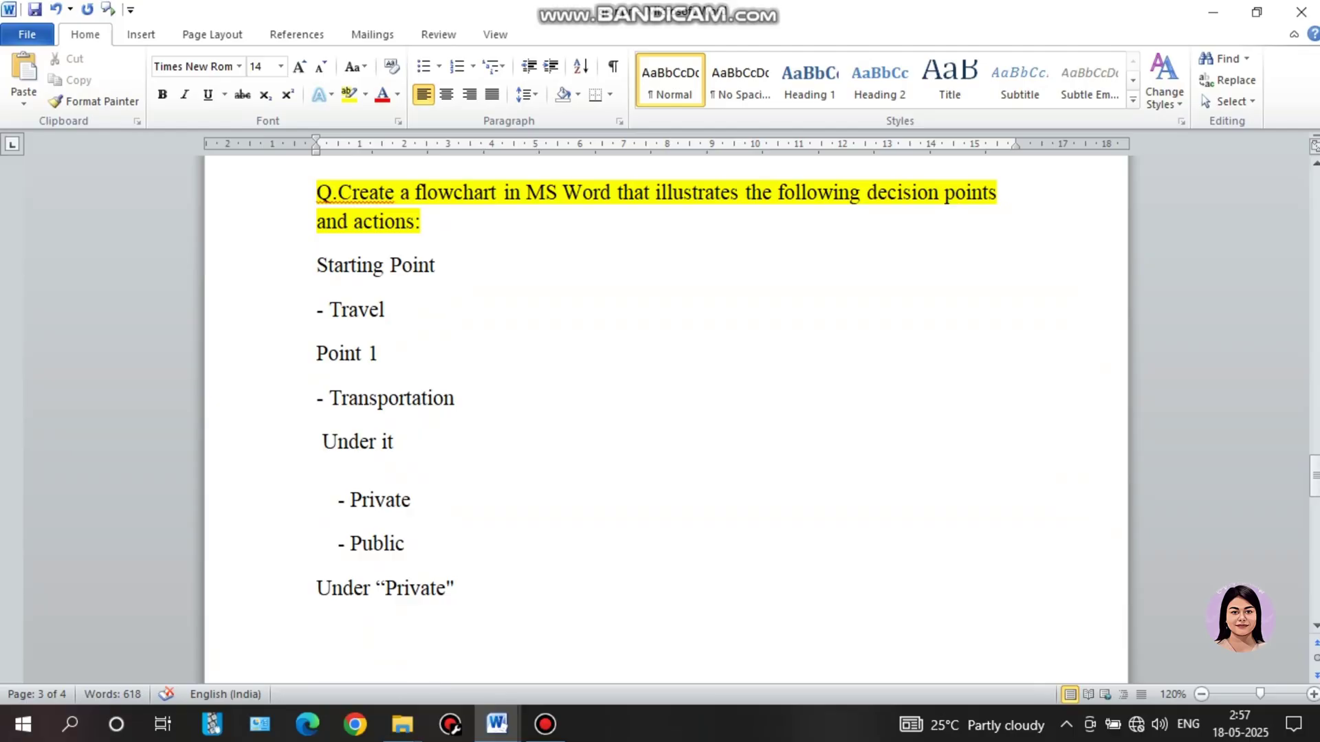
# Read the flowchart question in the question paper, including its decision points, shape and font size instructions, and submission note.
pyautogui.scroll(-3, 665, 412)
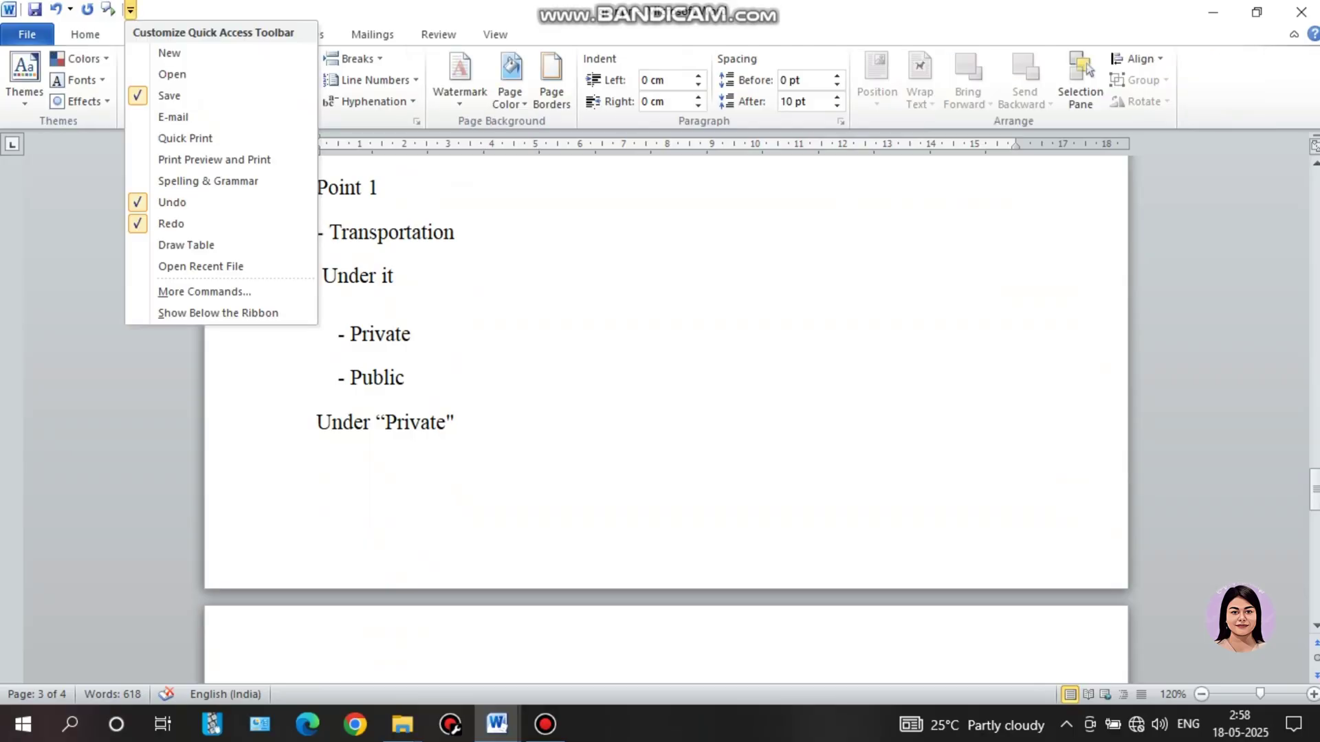
pyautogui.scroll(-6, 665, 412)
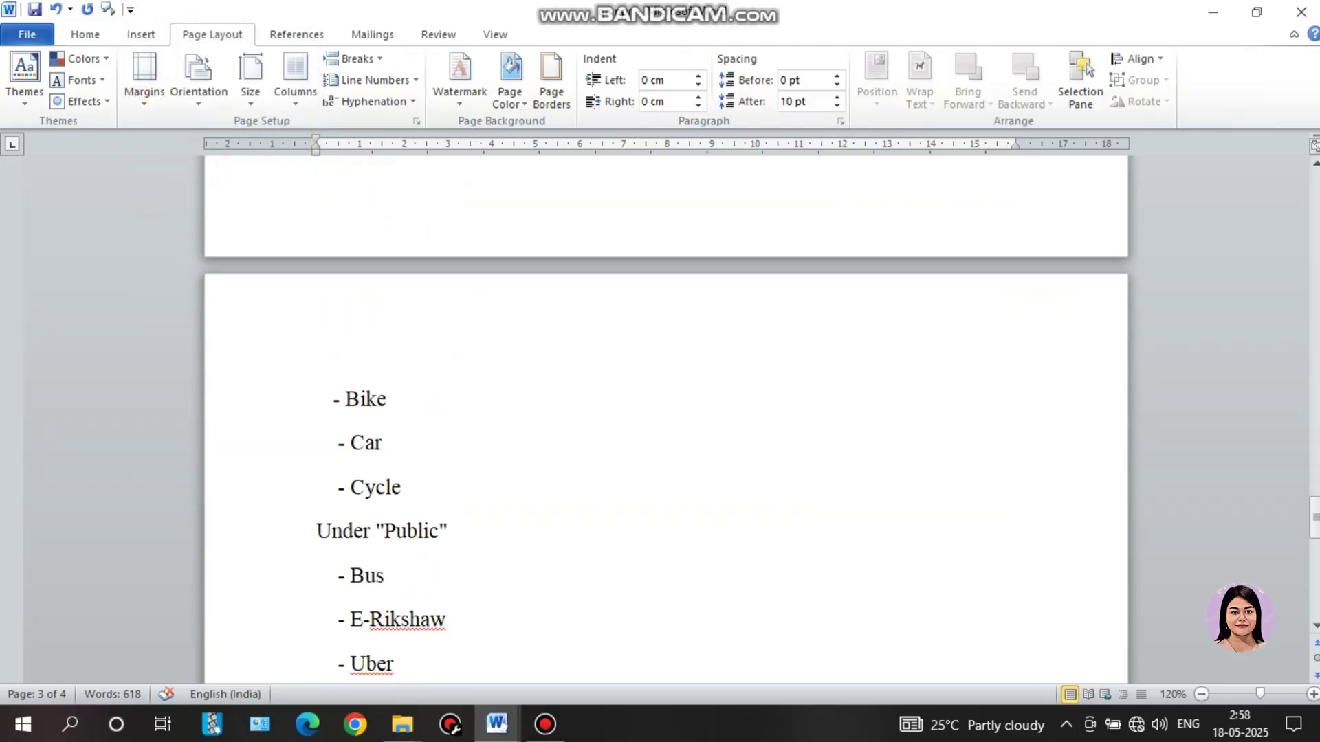
pyautogui.scroll(1, 665, 413)
pyautogui.scroll(4, 666, 412)
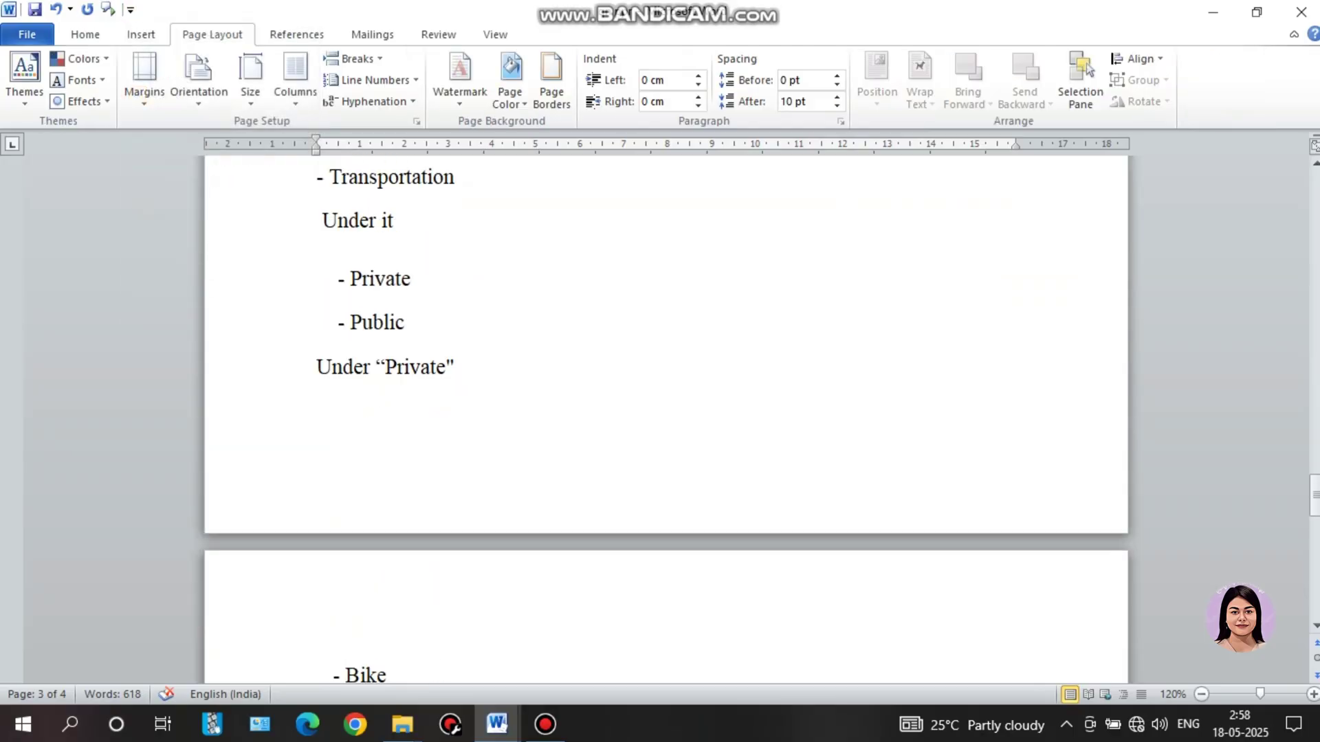
pyautogui.scroll(-9, 666, 413)
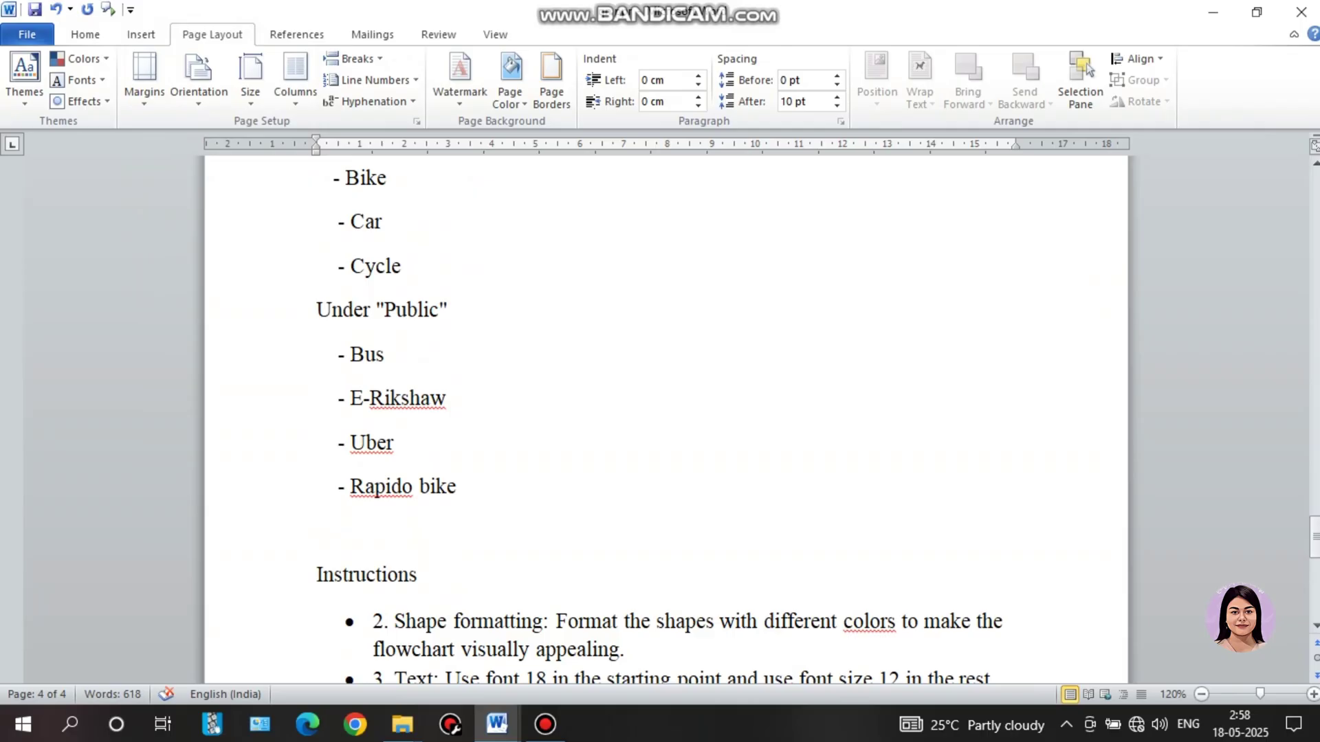
pyautogui.scroll(-3, 377, 323)
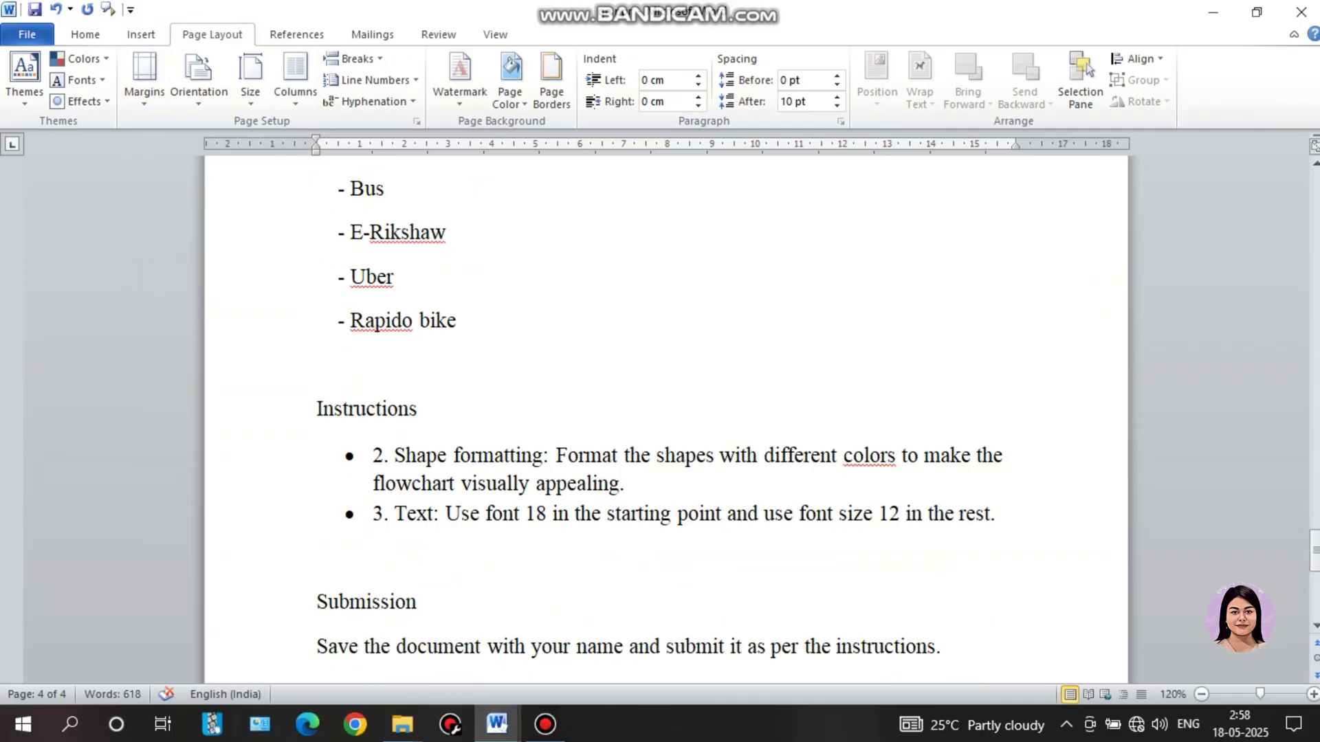
pyautogui.scroll(13, 377, 323)
pyautogui.scroll(-6, 376, 323)
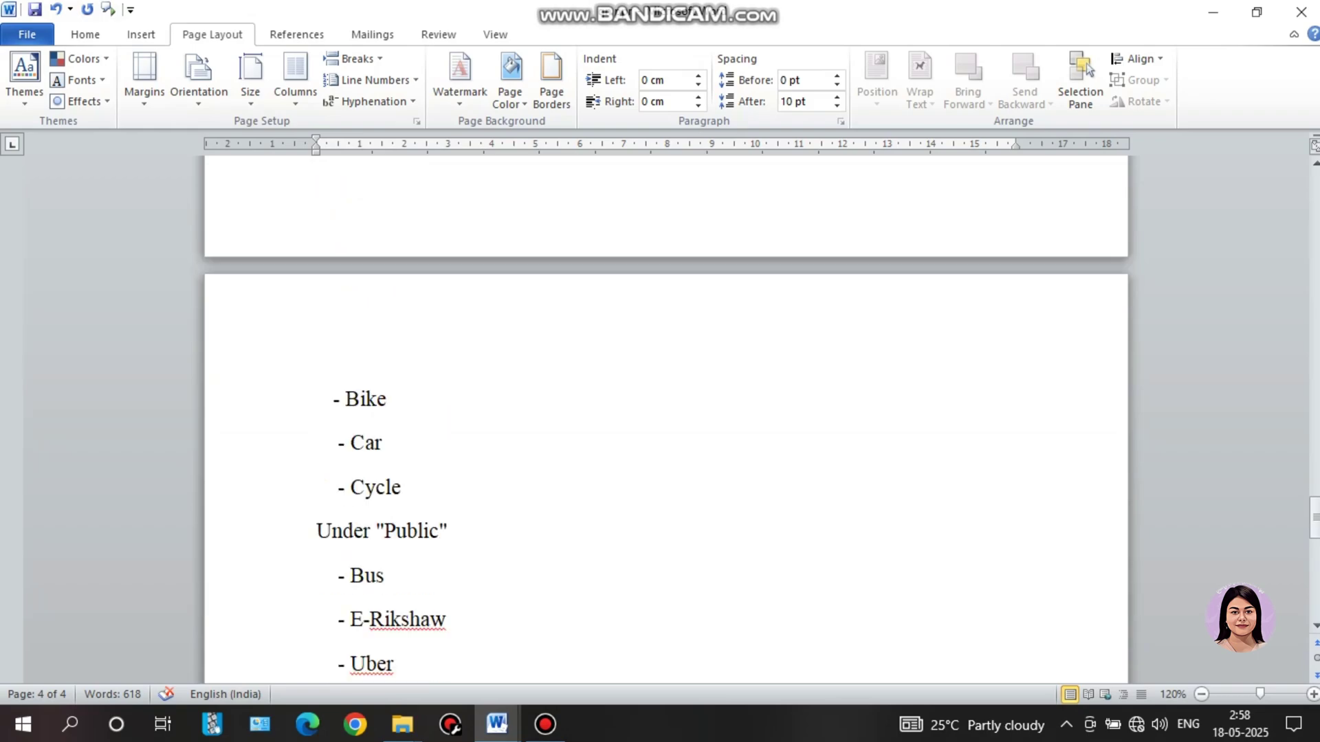
pyautogui.scroll(-6, 377, 380)
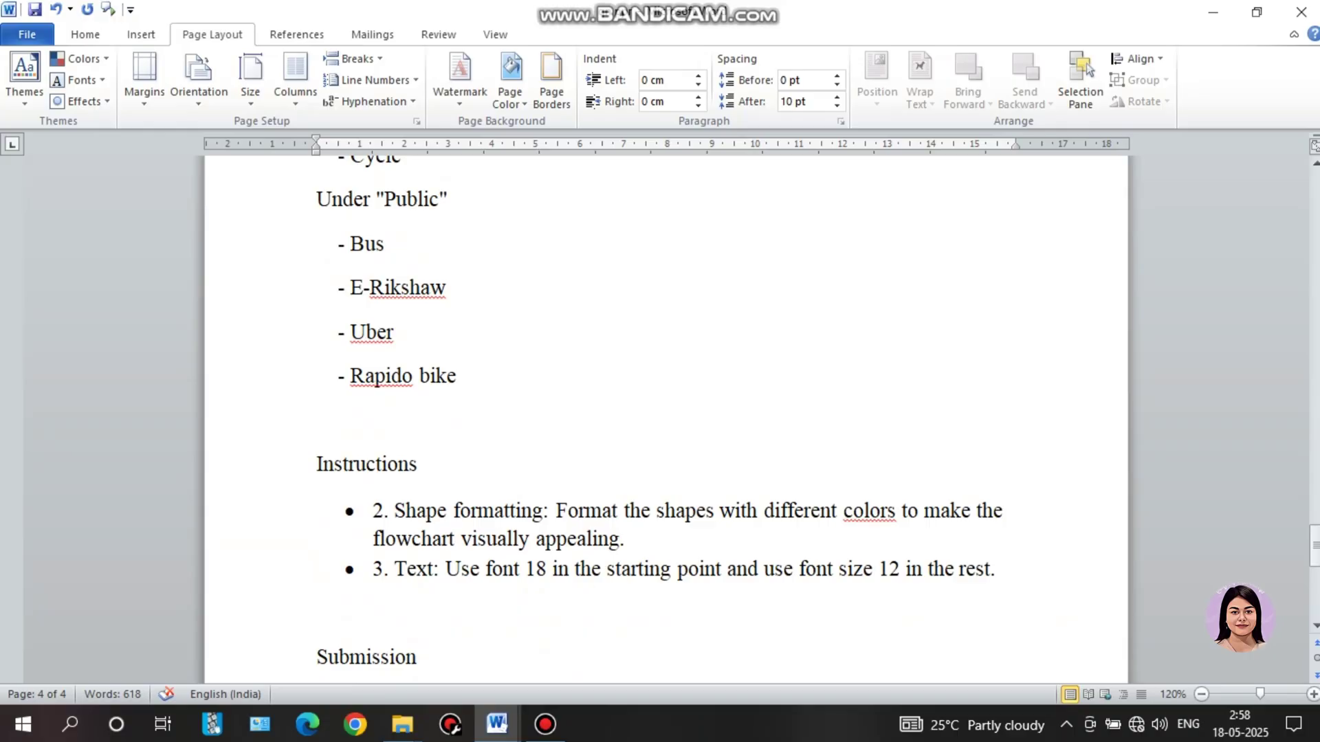
pyautogui.scroll(-3, 377, 380)
pyautogui.scroll(15, 376, 380)
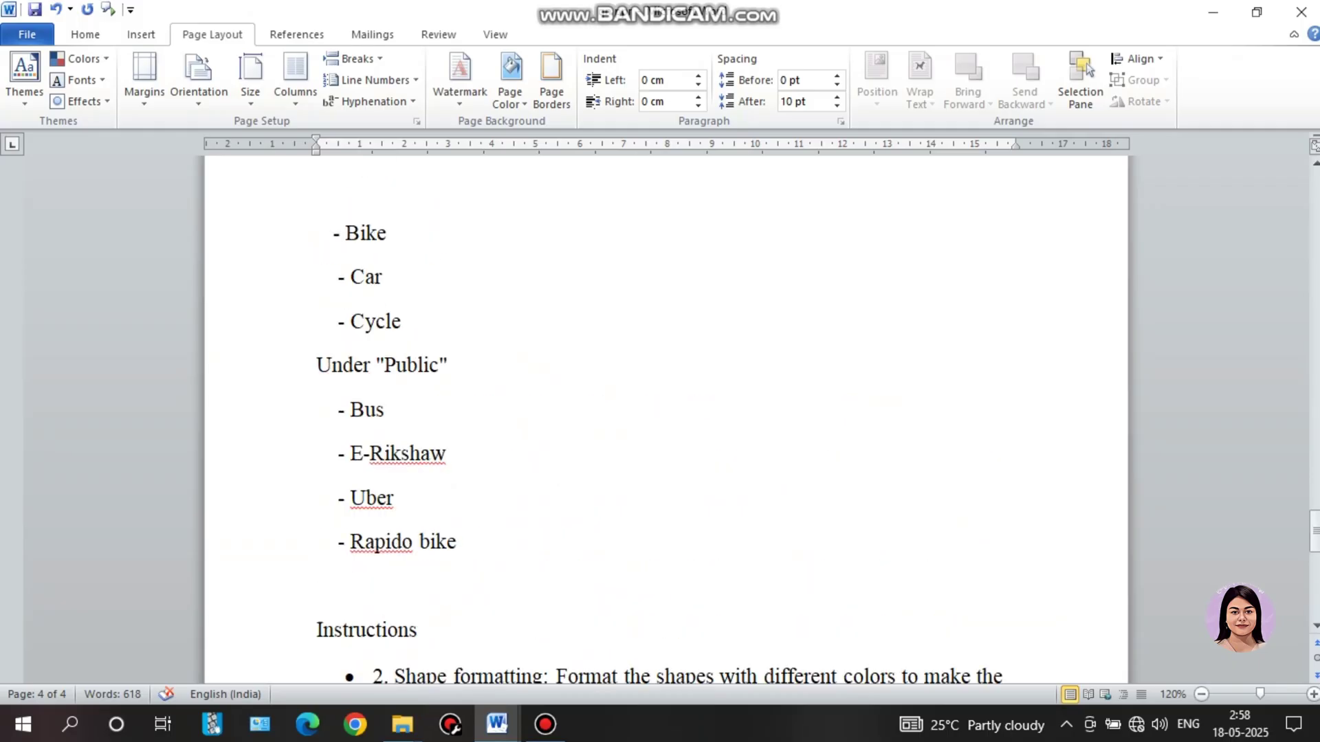
pyautogui.scroll(4, 665, 412)
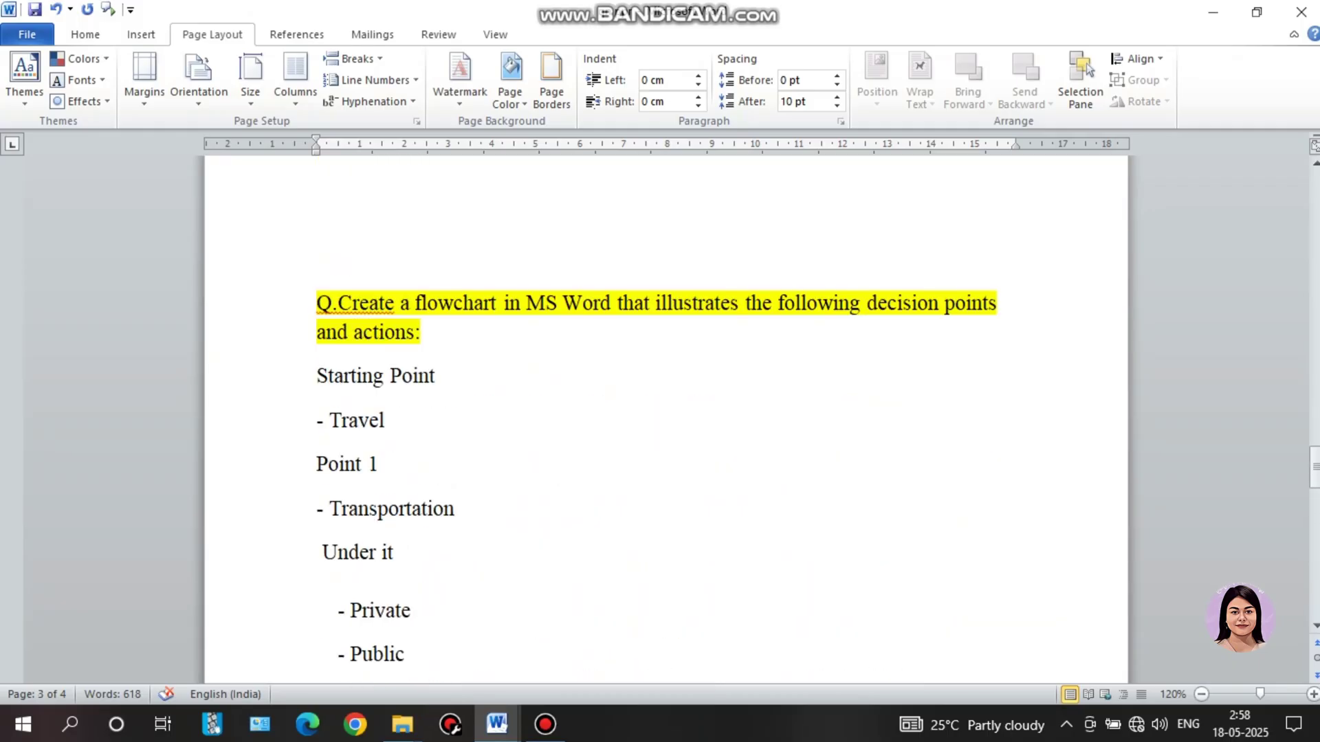
pyautogui.scroll(-1, 665, 412)
pyautogui.scroll(-14, 376, 380)
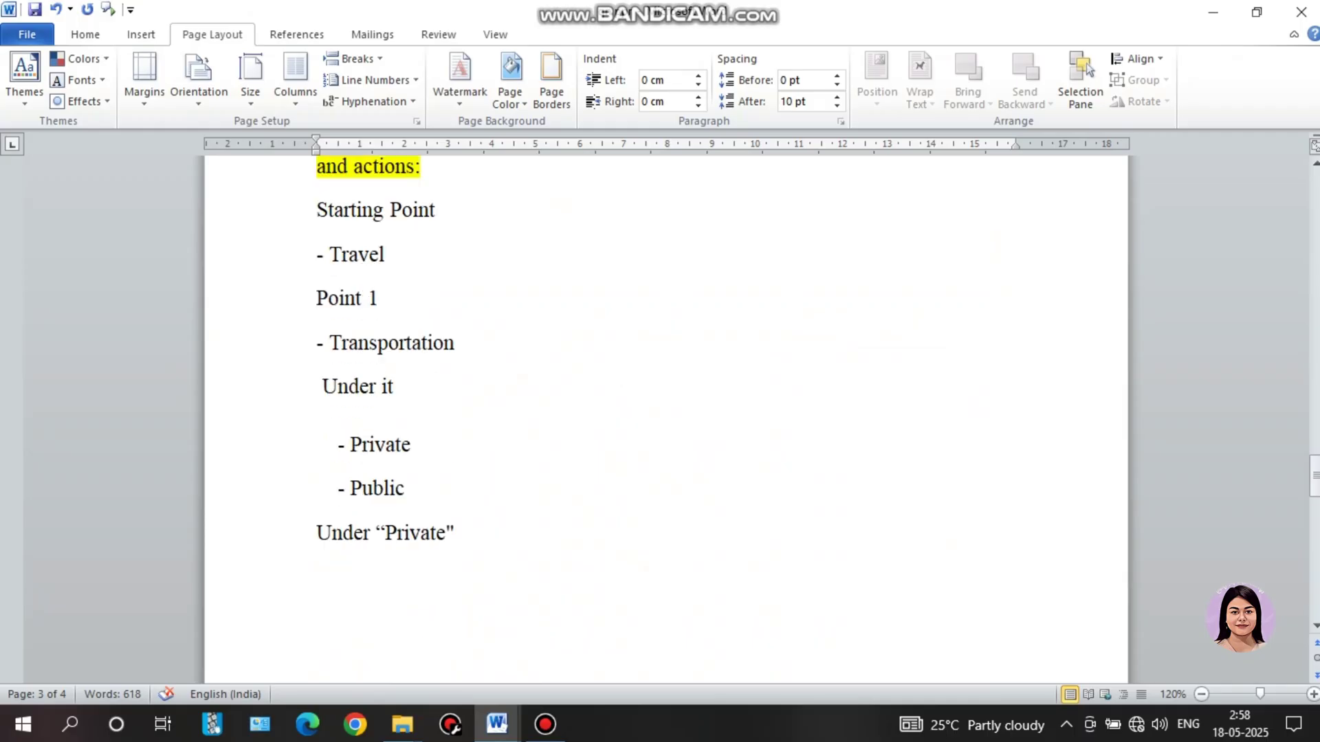
pyautogui.scroll(-2, 665, 412)
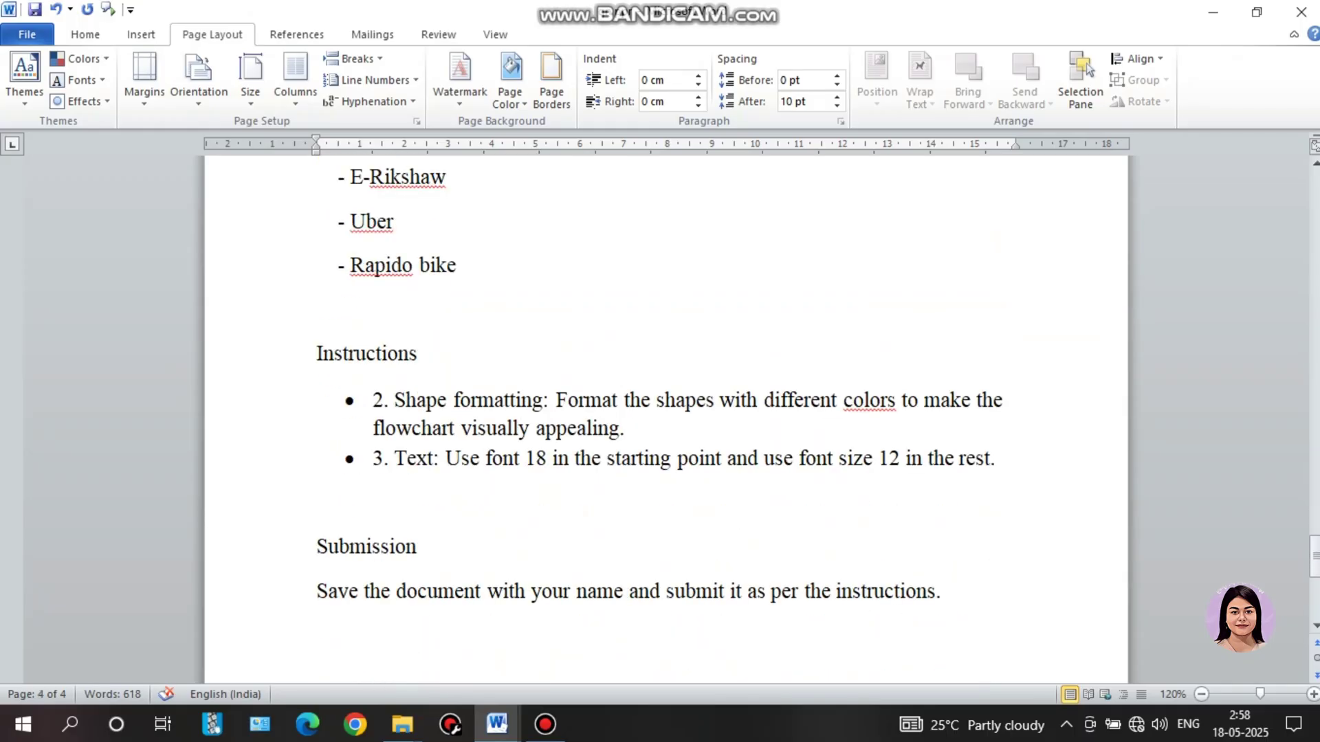
pyautogui.scroll(7, 665, 413)
pyautogui.hotkey('alt', 'Tab')
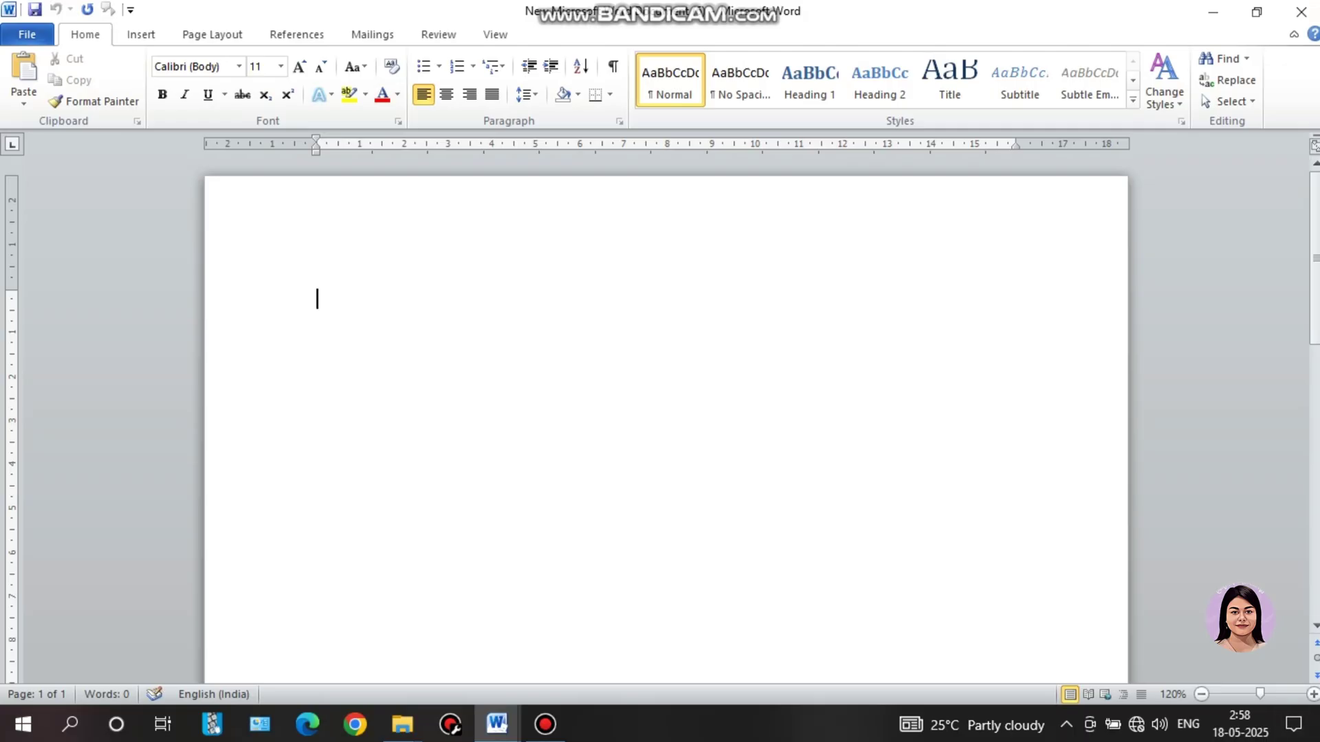
pyautogui.click(497, 724)
pyautogui.click(392, 639)
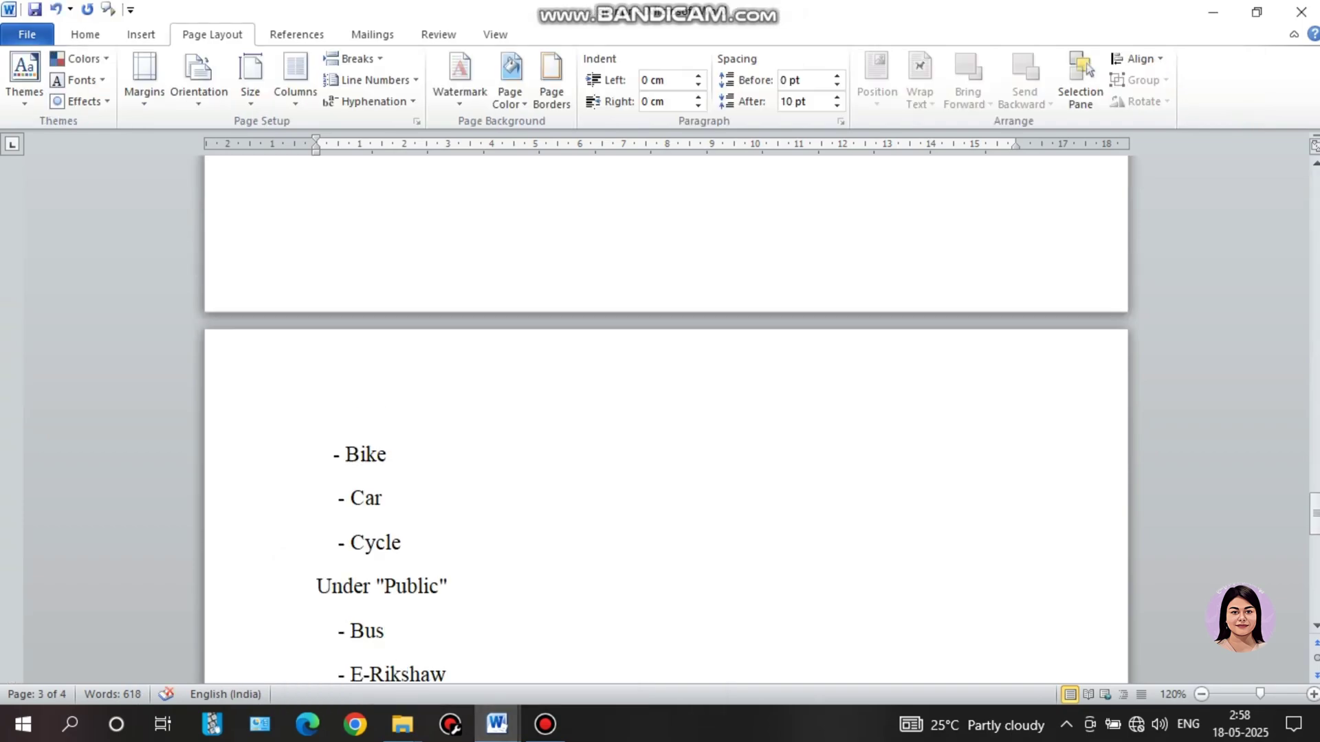
pyautogui.scroll(10, 683, 12)
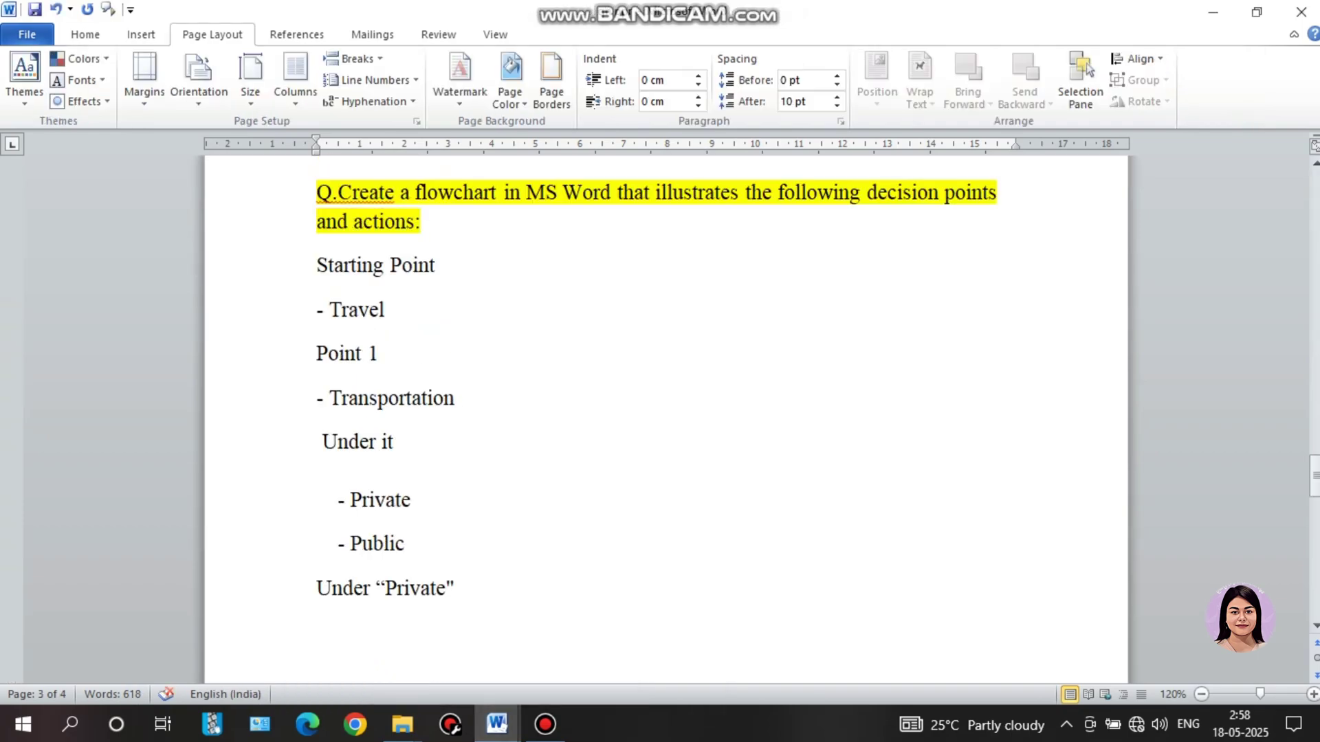
# In the blank New Microsoft Word Document, enter Travel, Transportation and Private on separate lines.
pyautogui.click(497, 724)
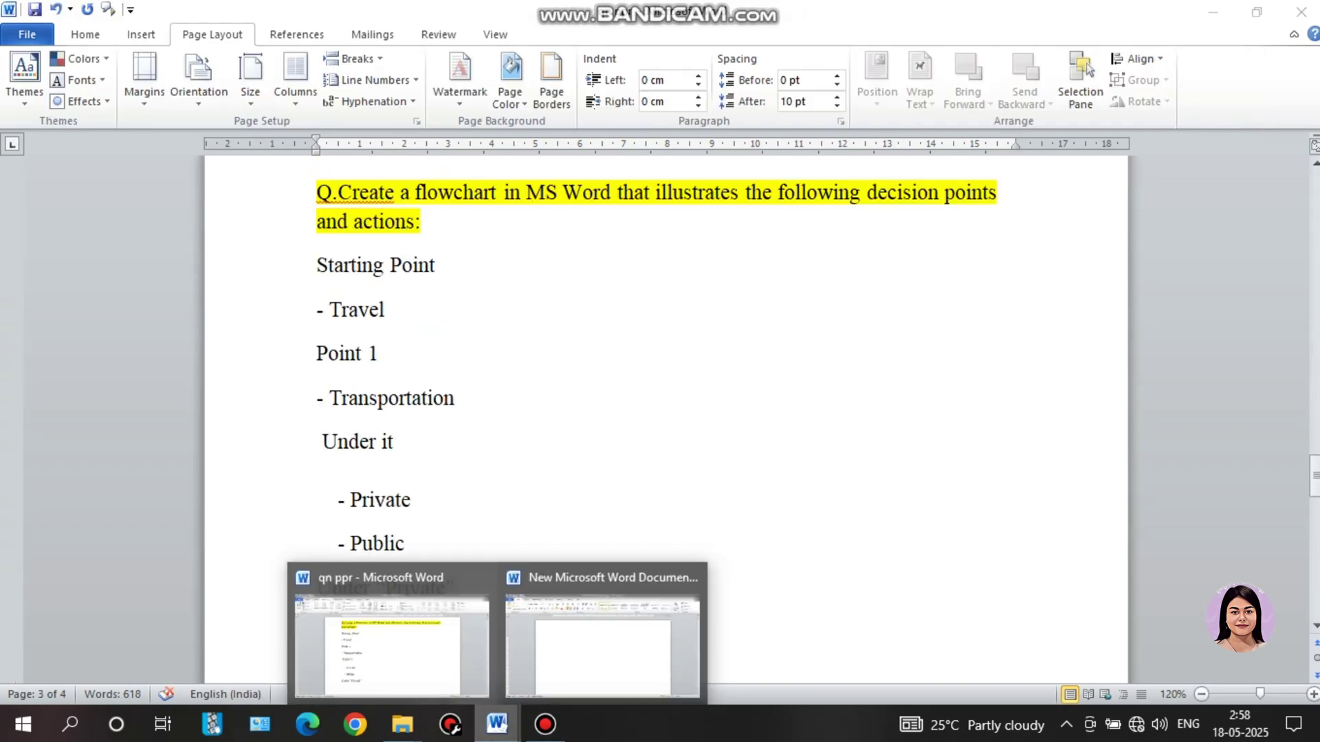
pyautogui.click(598, 633)
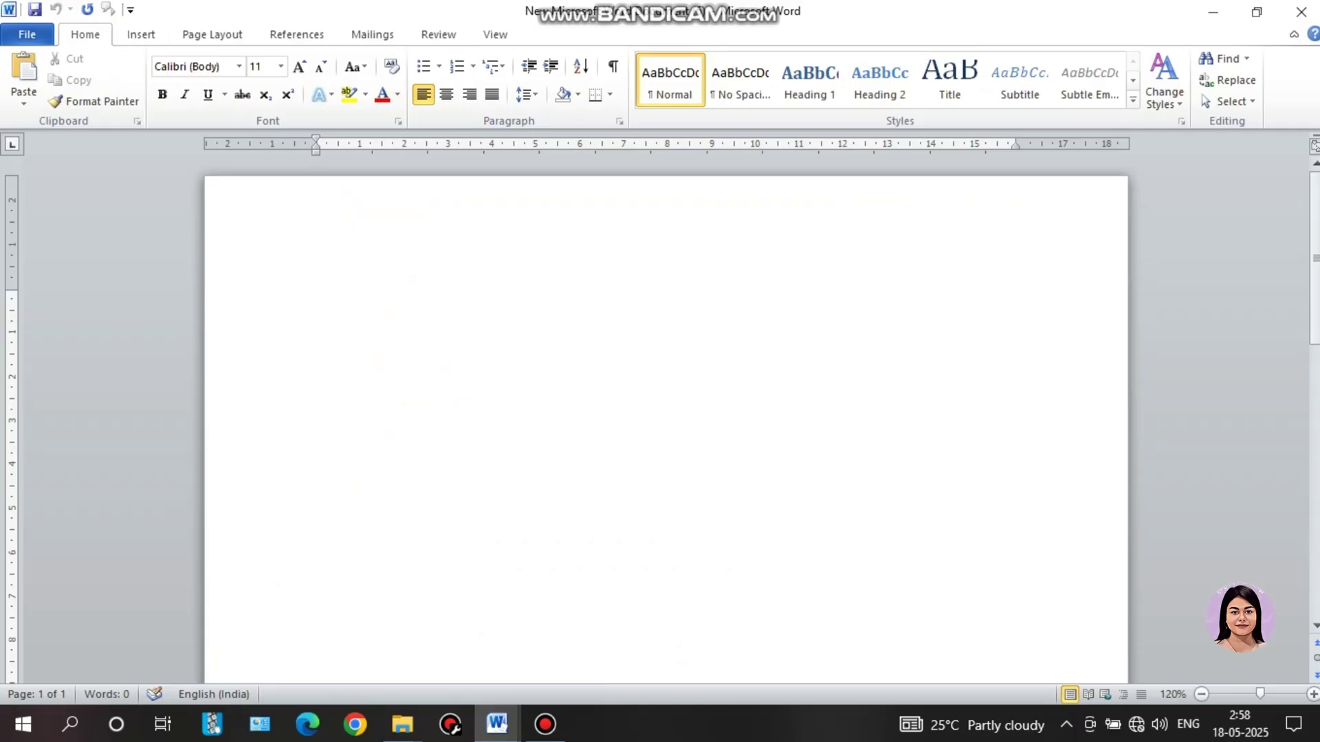
pyautogui.write('Travel')
pyautogui.press('Return')
pyautogui.write('Transp')
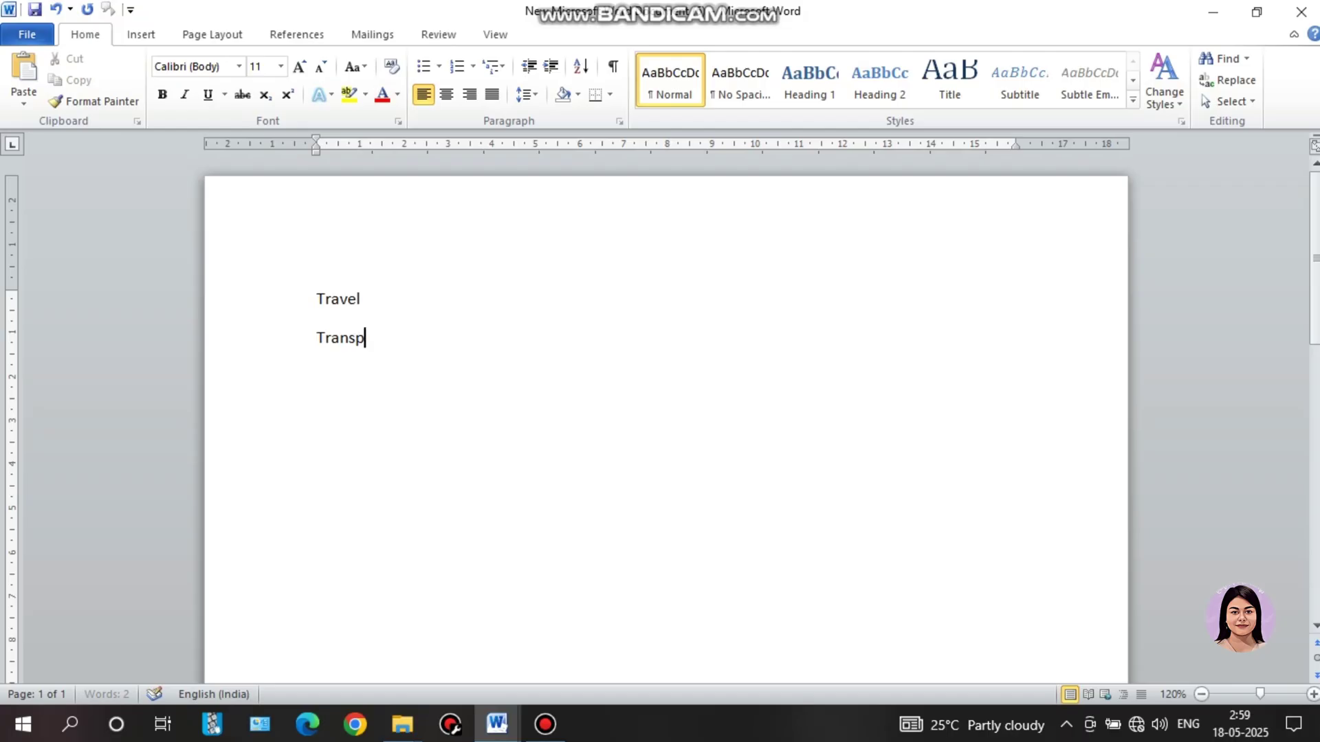
pyautogui.write('ortation')
pyautogui.press('Return')
pyautogui.write('Private')
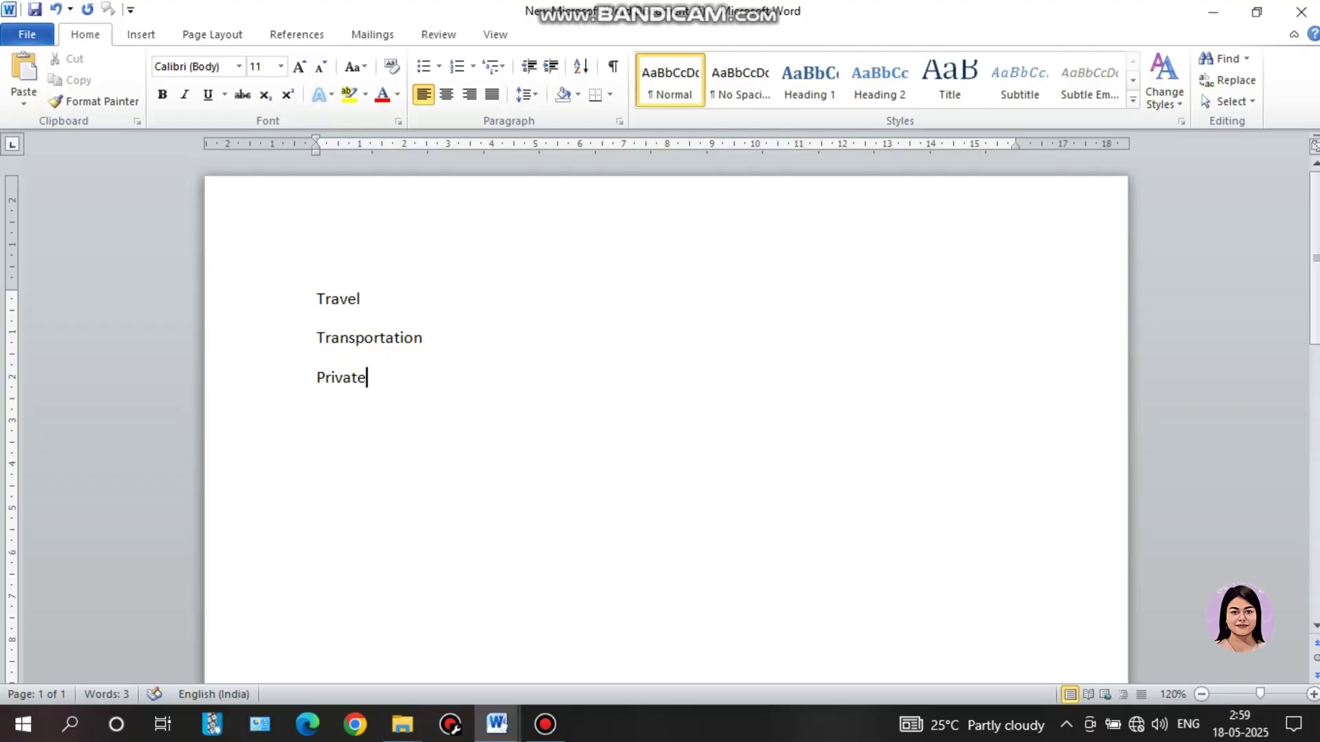
# Add Bike, Car and Cycle on separate lines below Private.
pyautogui.press('Return')
pyautogui.write('Bike')
pyautogui.press('Return')
pyautogui.write('C')
pyautogui.press('BackSpace')
pyautogui.write('Car')
pyautogui.press('Return')
pyautogui.write('Cycle')
pyautogui.press('Return')
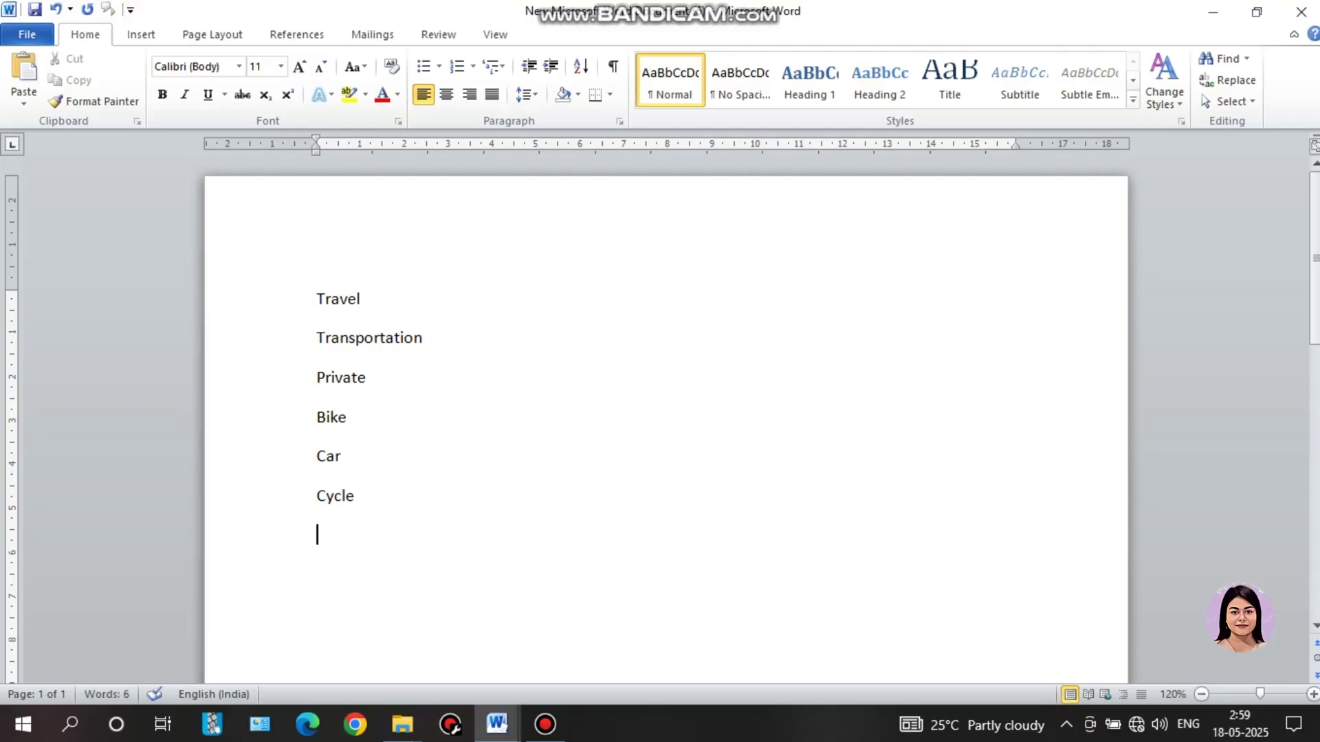
# Continue the list below Cycle with Public, Bus, E-Rikshaw, Uber and Rapido, each on its own line.
pyautogui.write('Public')
pyautogui.press('Return')
pyautogui.write('Bus')
pyautogui.press('Return')
pyautogui.write('E')
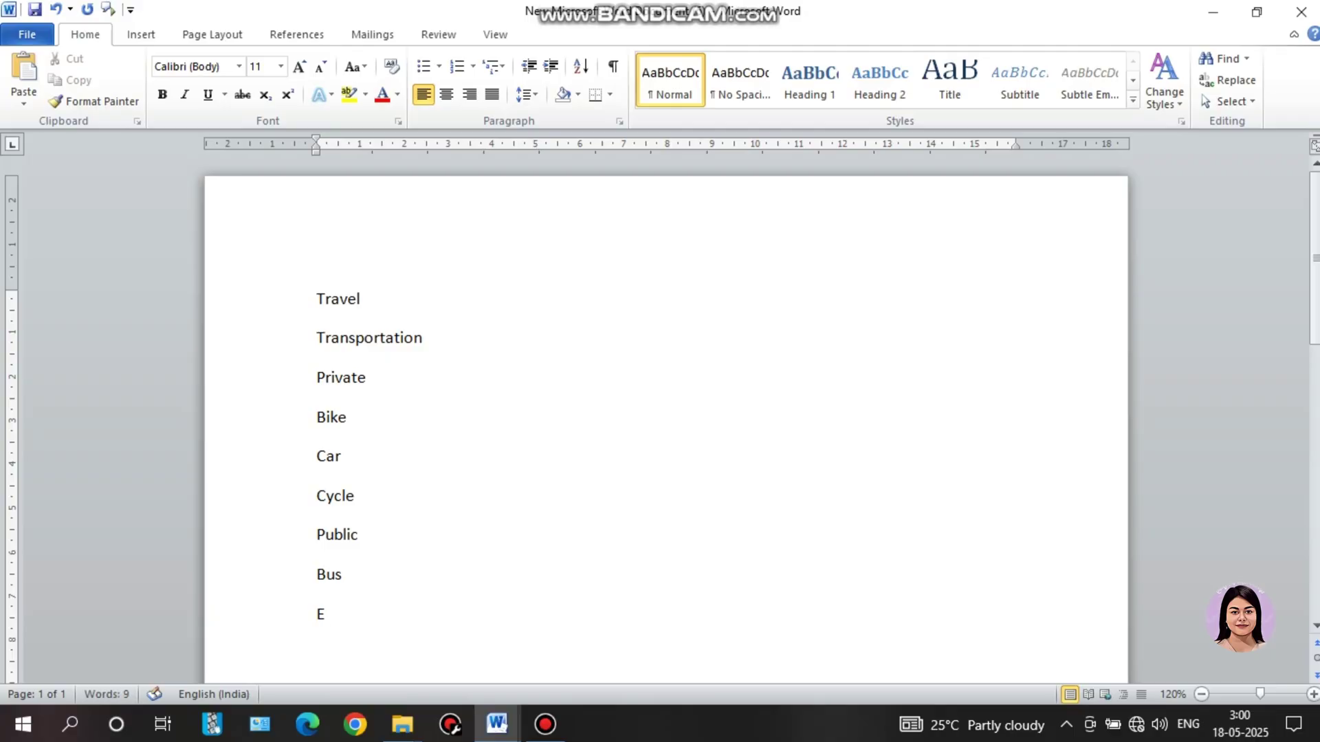
pyautogui.write('-Rikshaw')
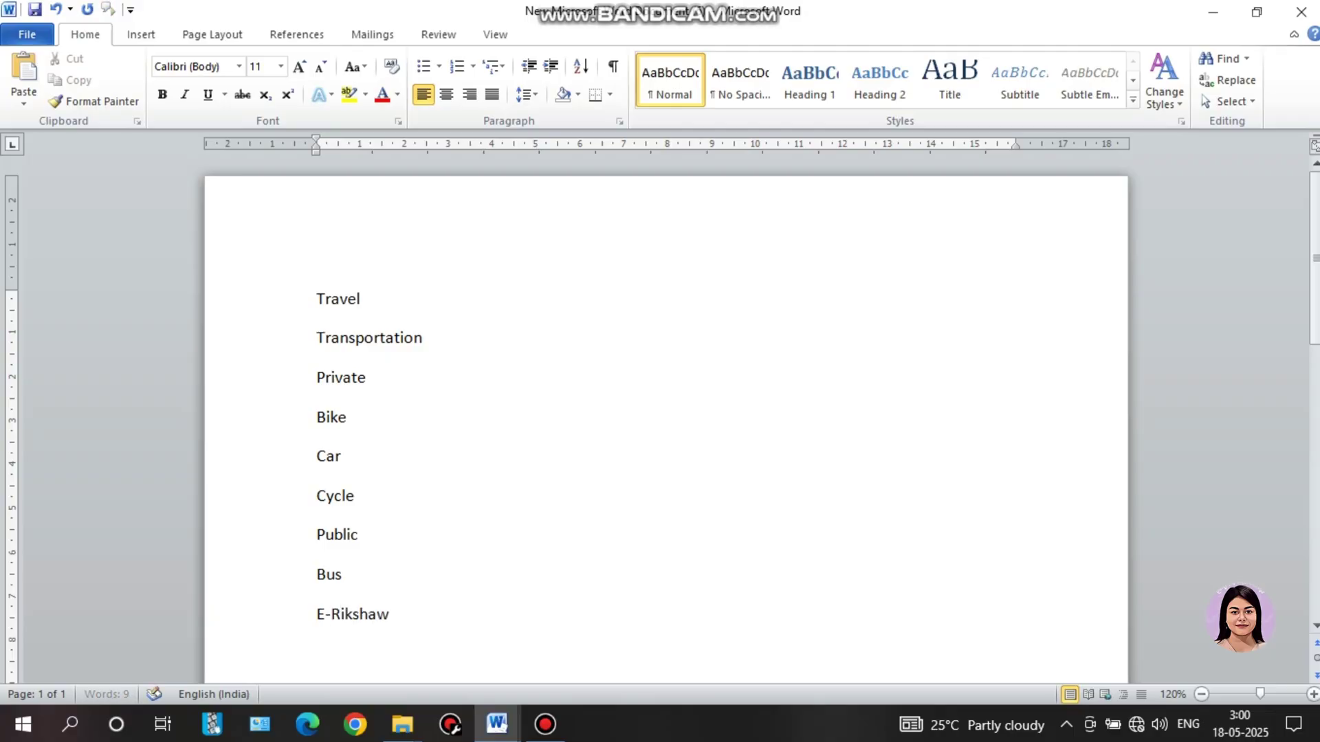
pyautogui.press('Return')
pyautogui.write('Uber')
pyautogui.scroll(-1, 665, 420)
pyautogui.press('Return')
pyautogui.write('R')
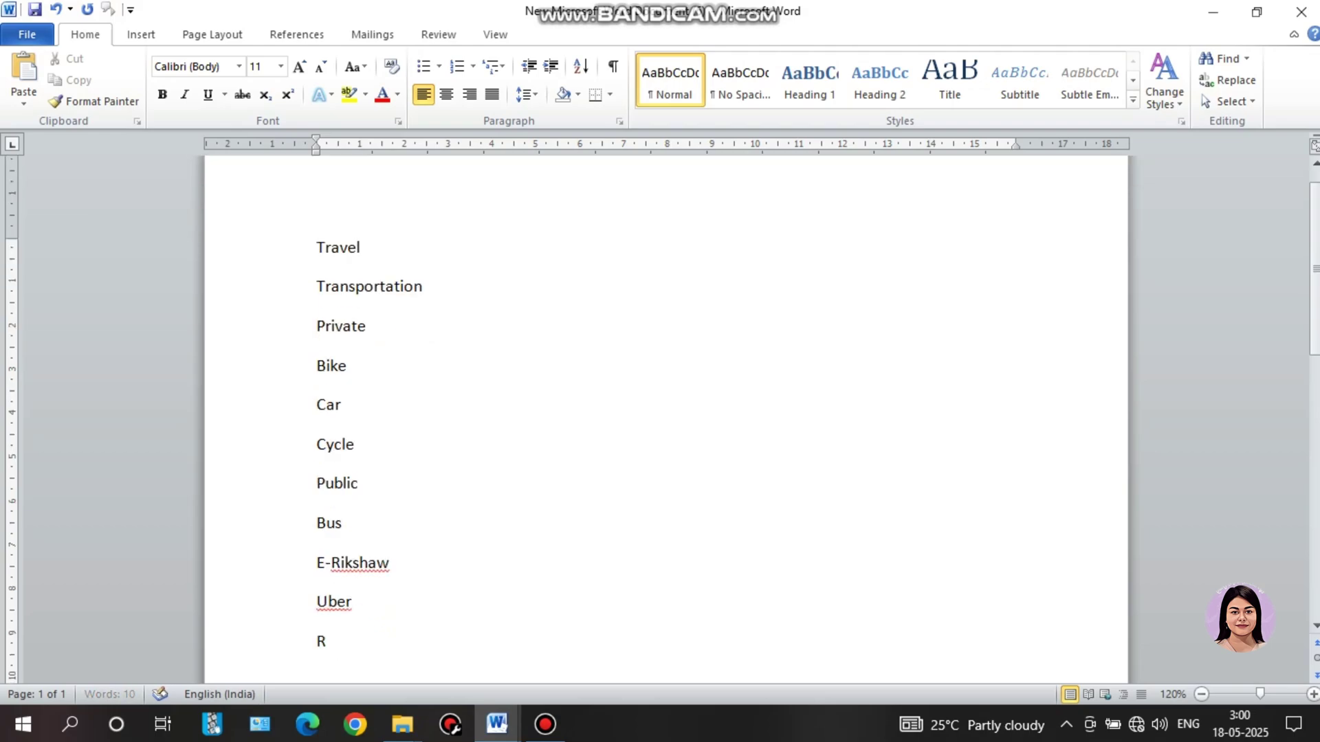
pyautogui.write('apido')
# Replace the whole typed list, from Travel to Rapido, with a Hierarchy SmartArt graphic and paste the copied list in as its text.
pyautogui.moveTo(317, 248); pyautogui.dragTo(440, 648)
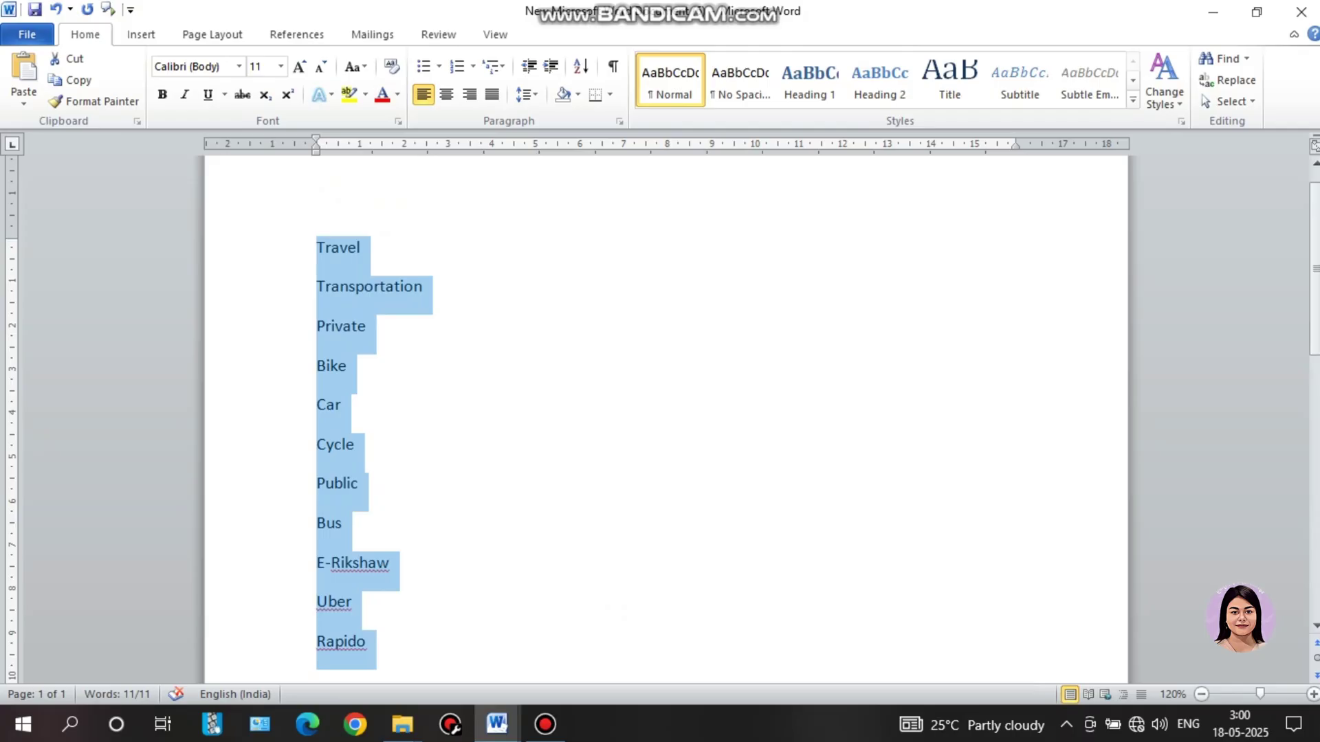
pyautogui.click(141, 34)
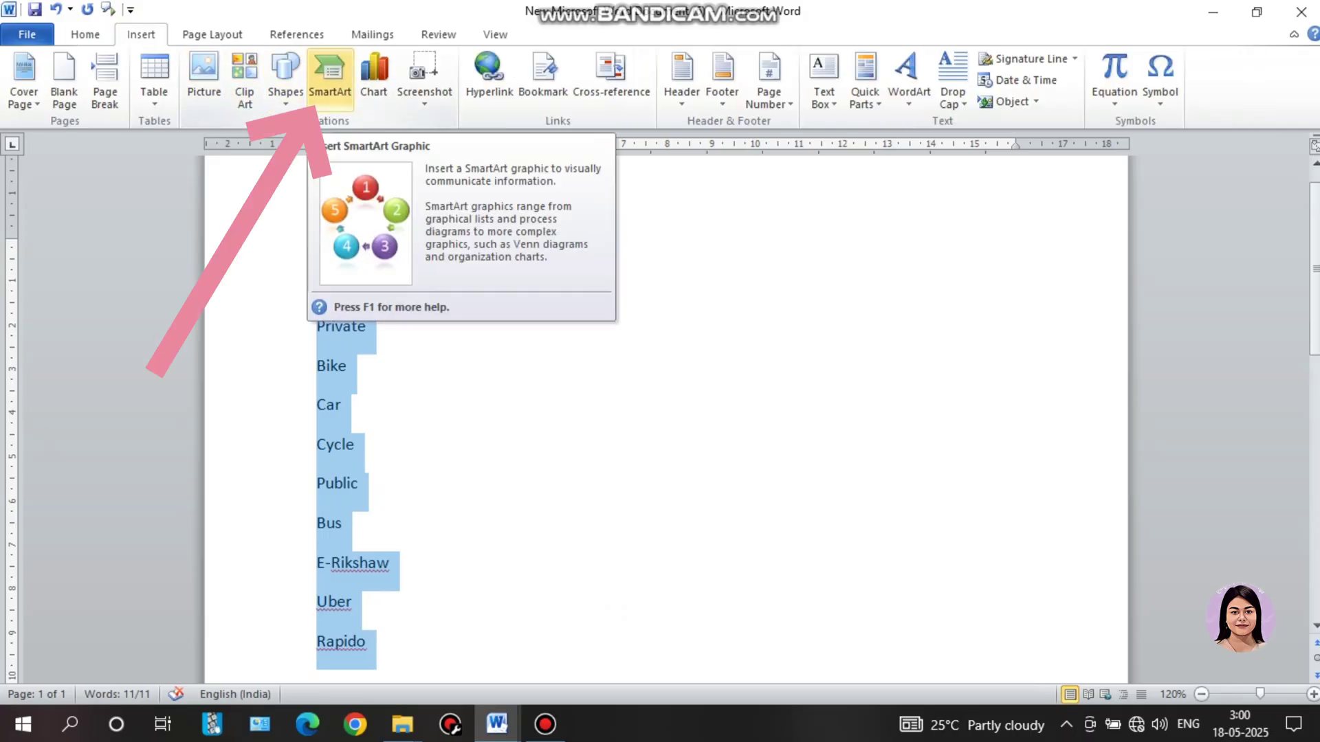
pyautogui.click(330, 75)
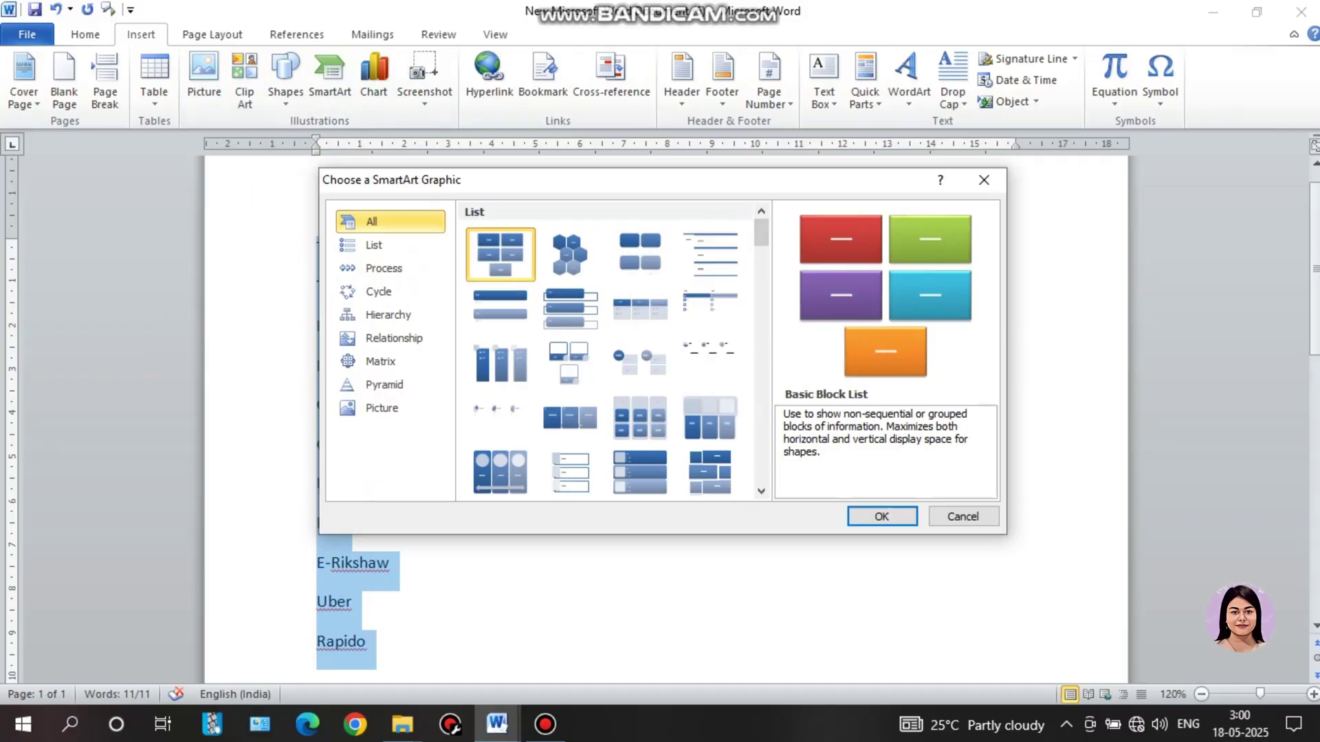
pyautogui.click(387, 314)
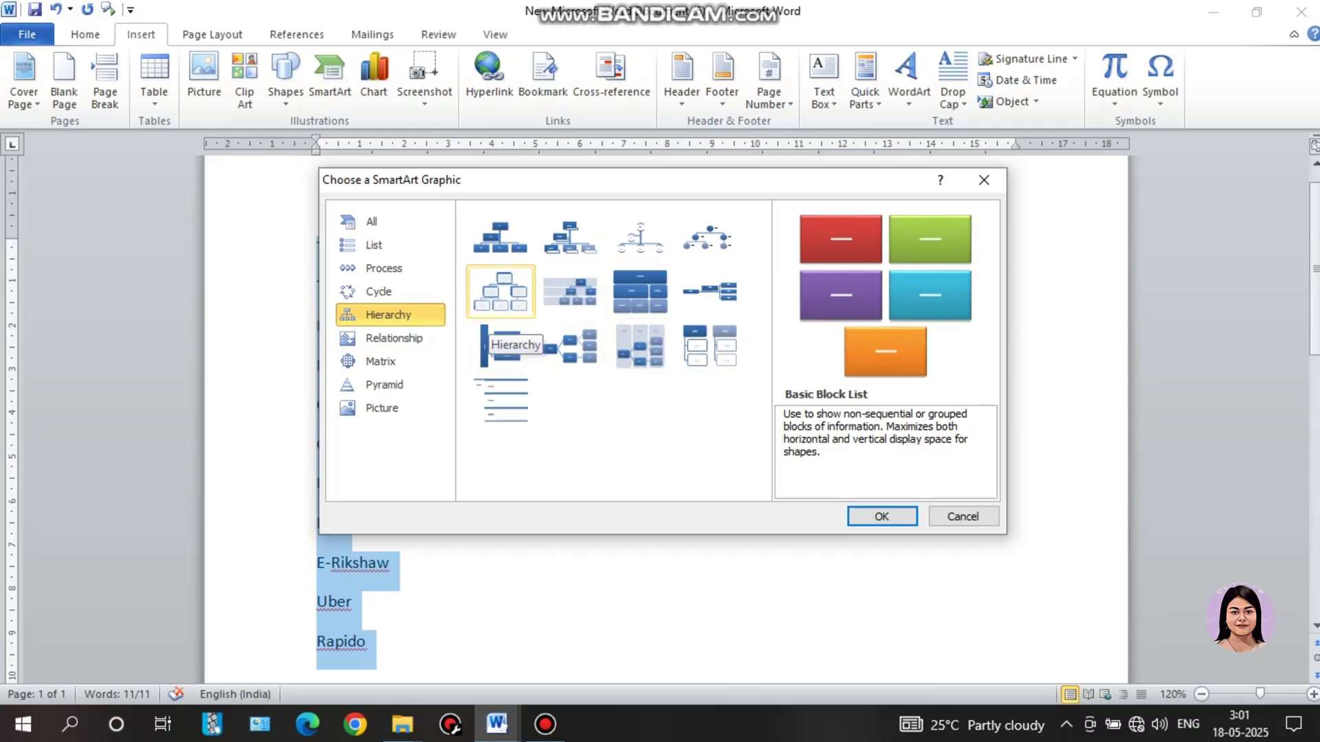
pyautogui.click(500, 291)
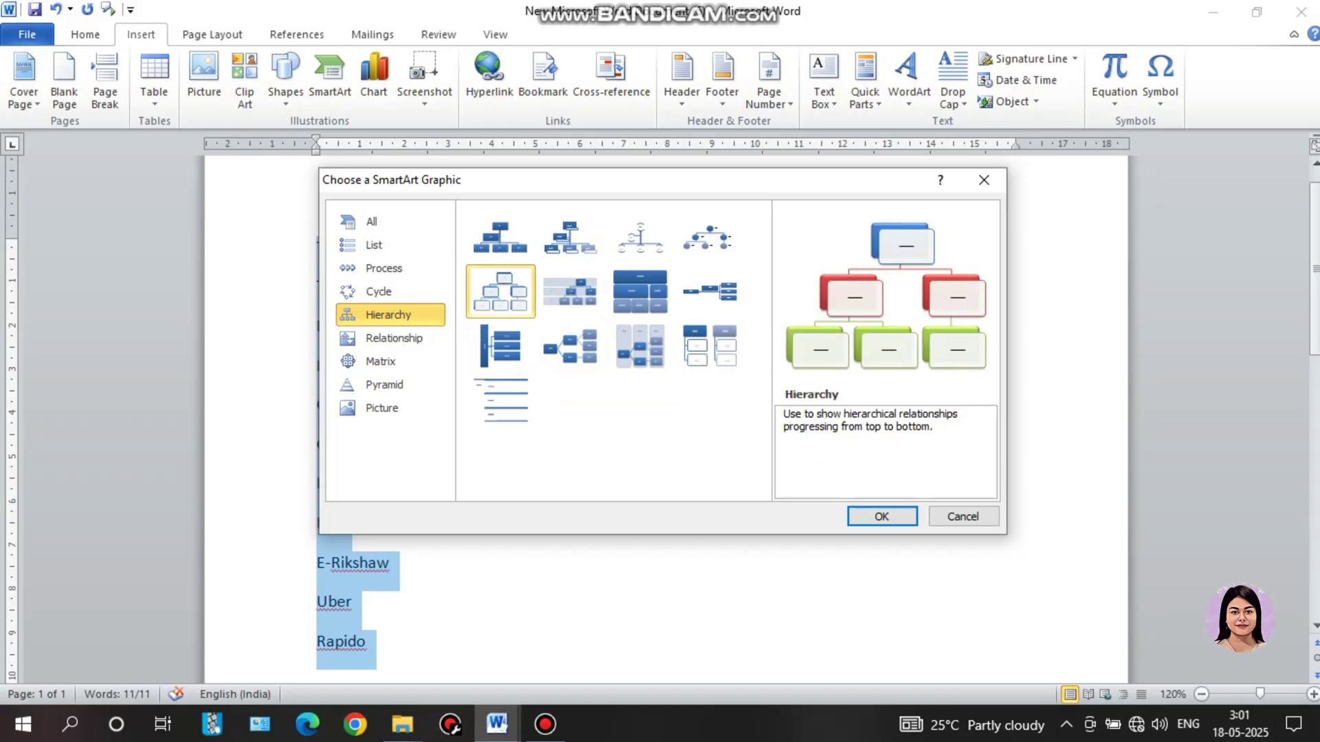
pyautogui.click(882, 516)
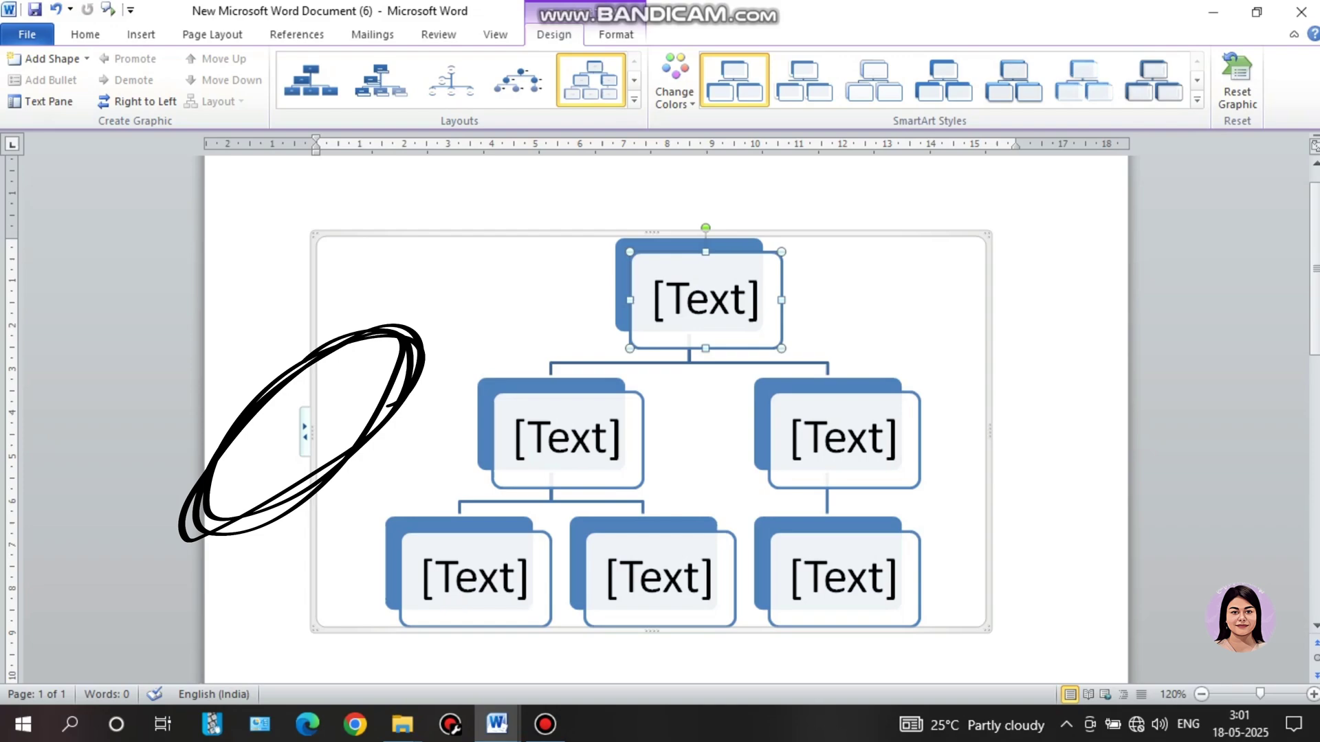
pyautogui.click(305, 431)
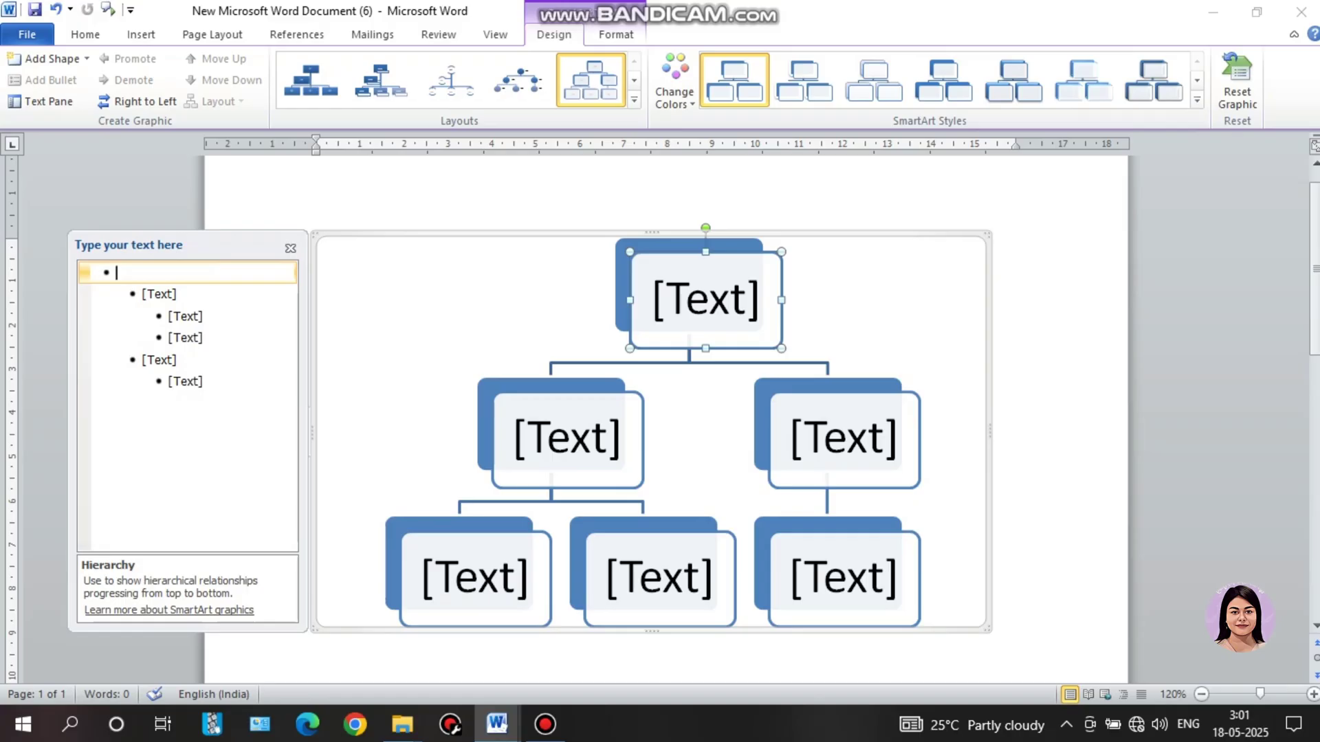
pyautogui.write('Travel Transportation Private Bike Car Cycle Public Bus E-Rikshaw Uber Rapido')
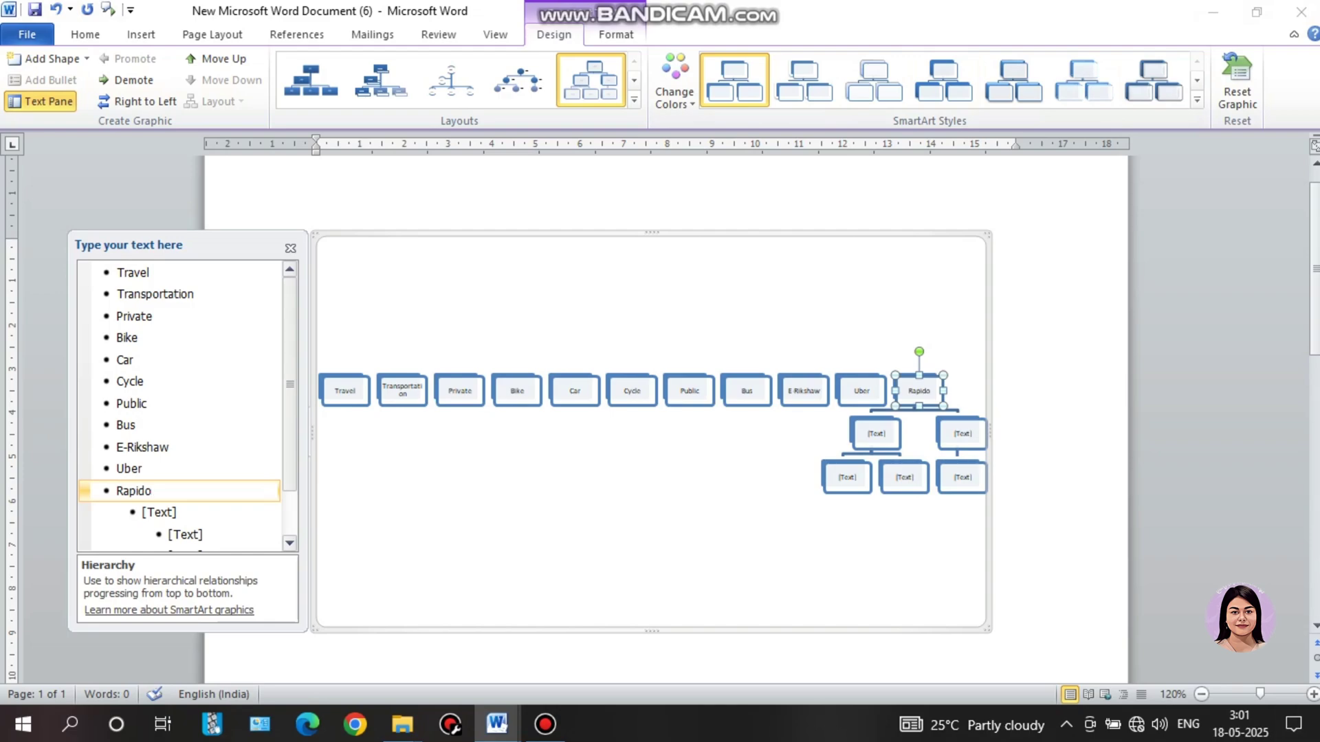
# Demote Transportation one level under Travel and Private two levels so that it sits under Transportation in the SmartArt outline.
pyautogui.click(117, 294)
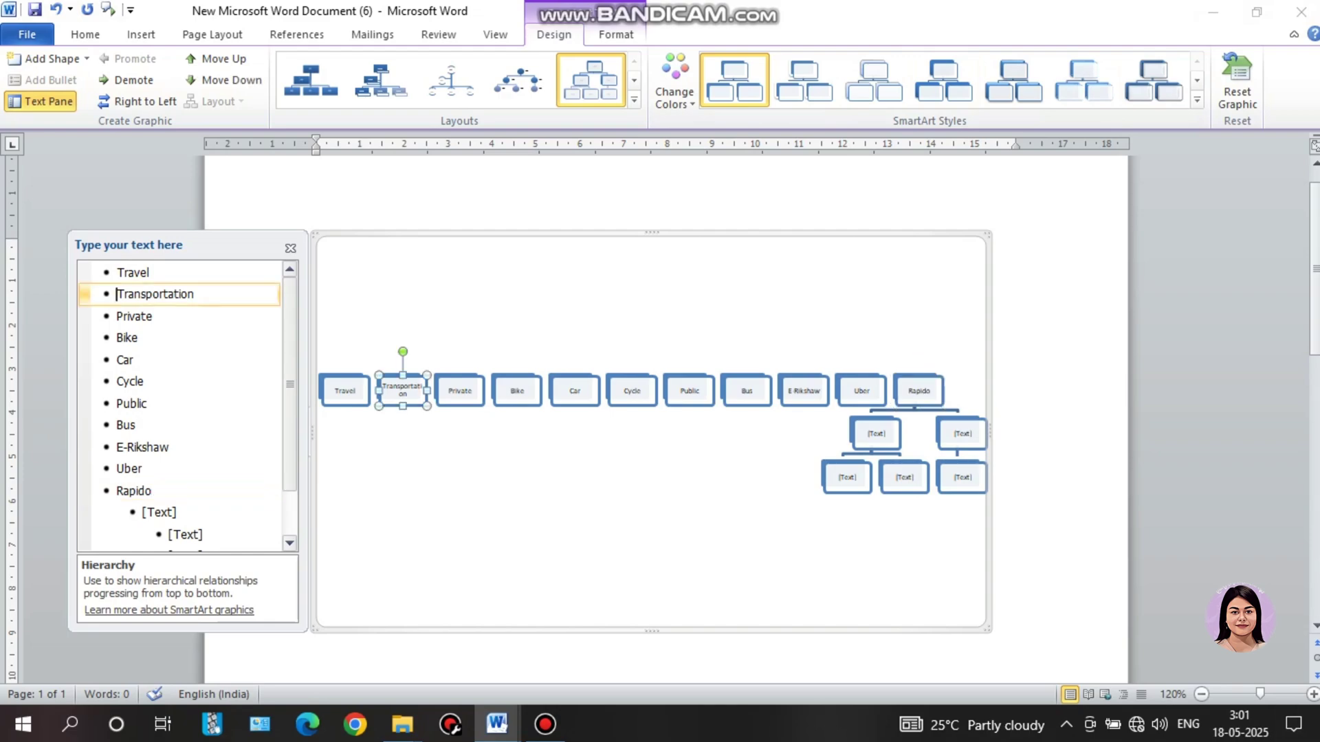
pyautogui.press('Tab')
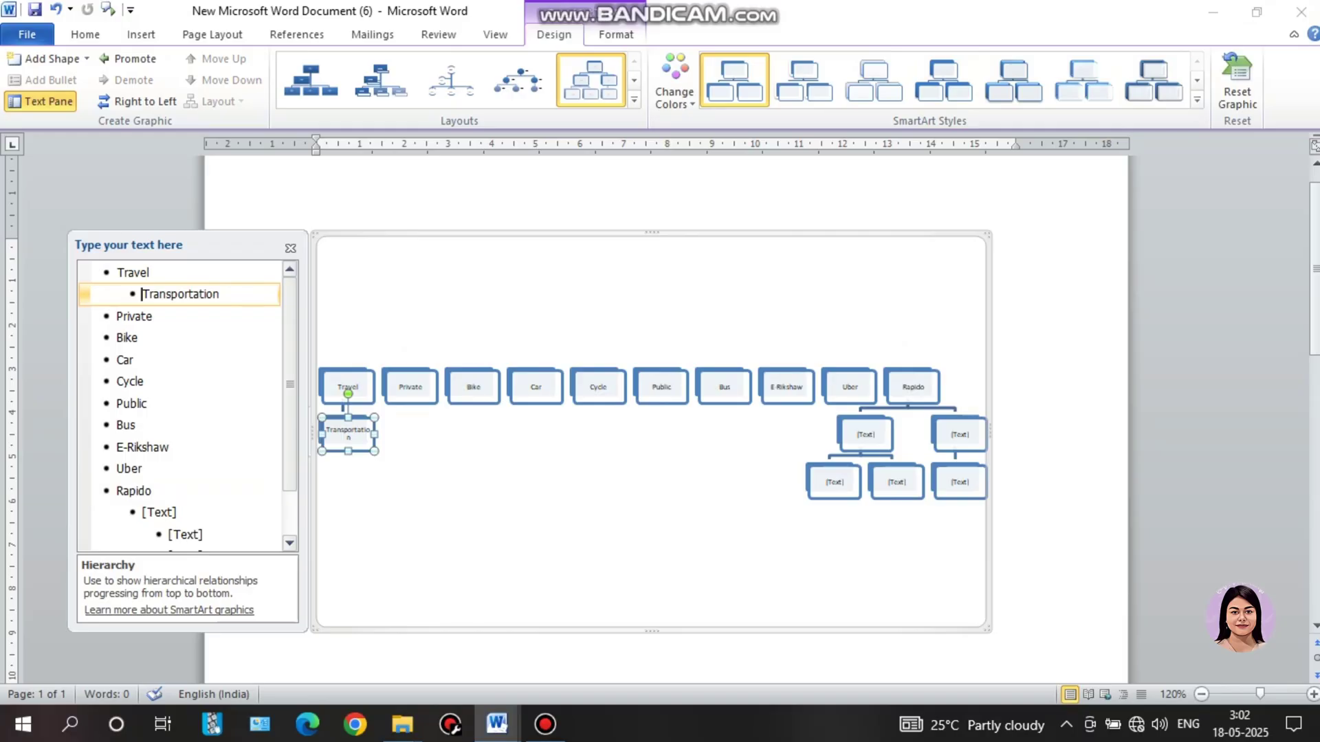
pyautogui.click(116, 317)
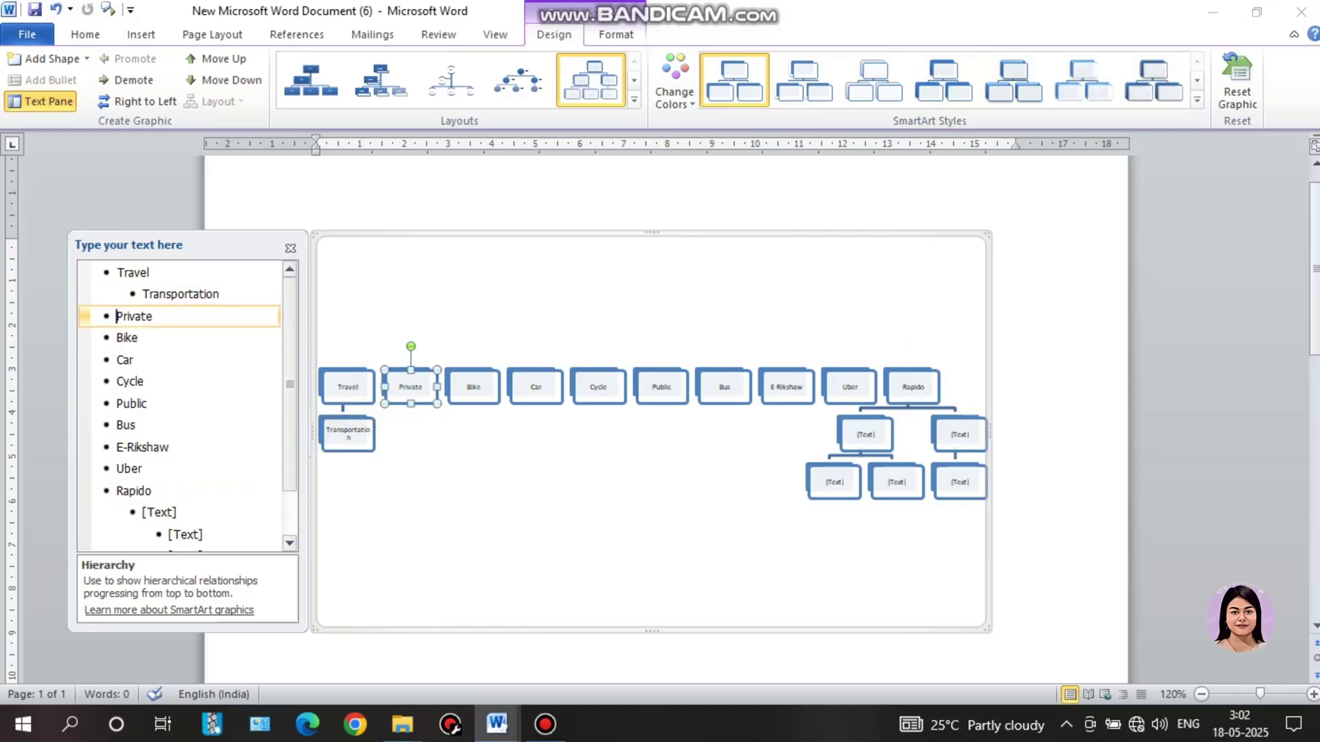
pyautogui.press('Tab')
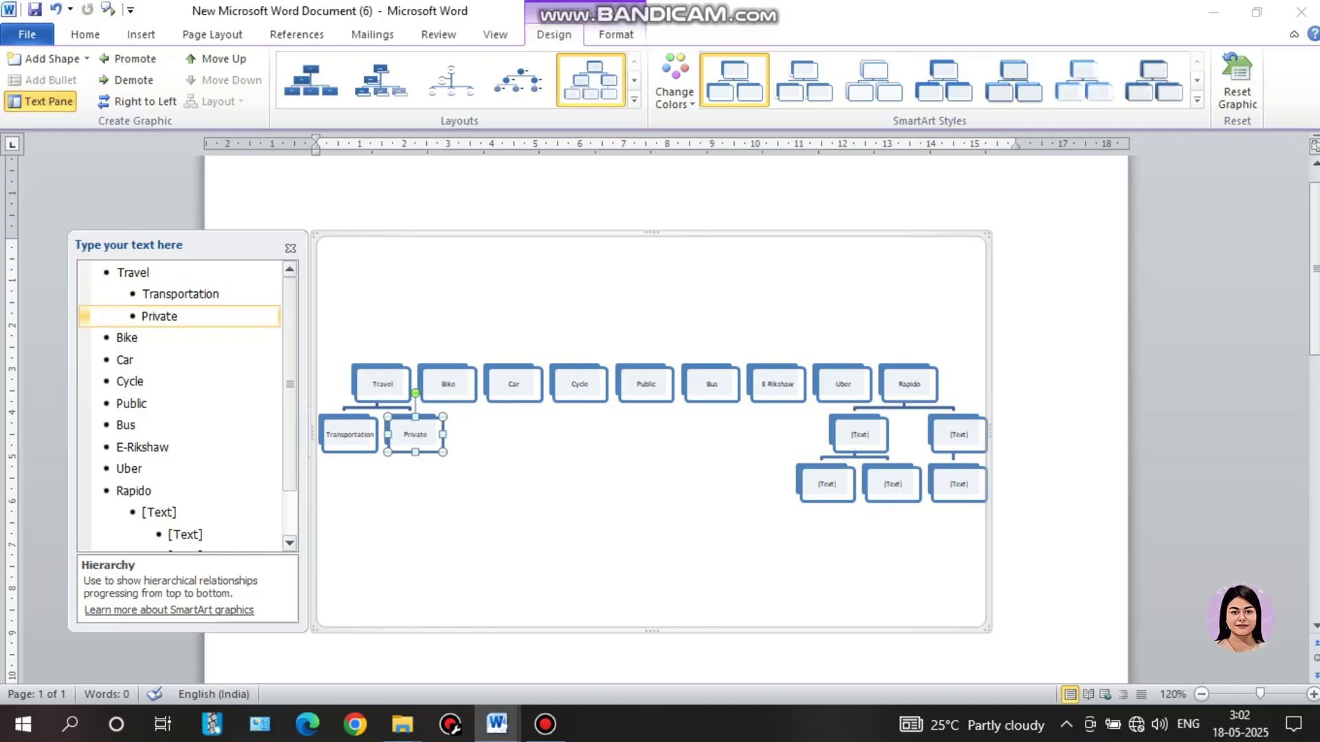
pyautogui.press('Tab')
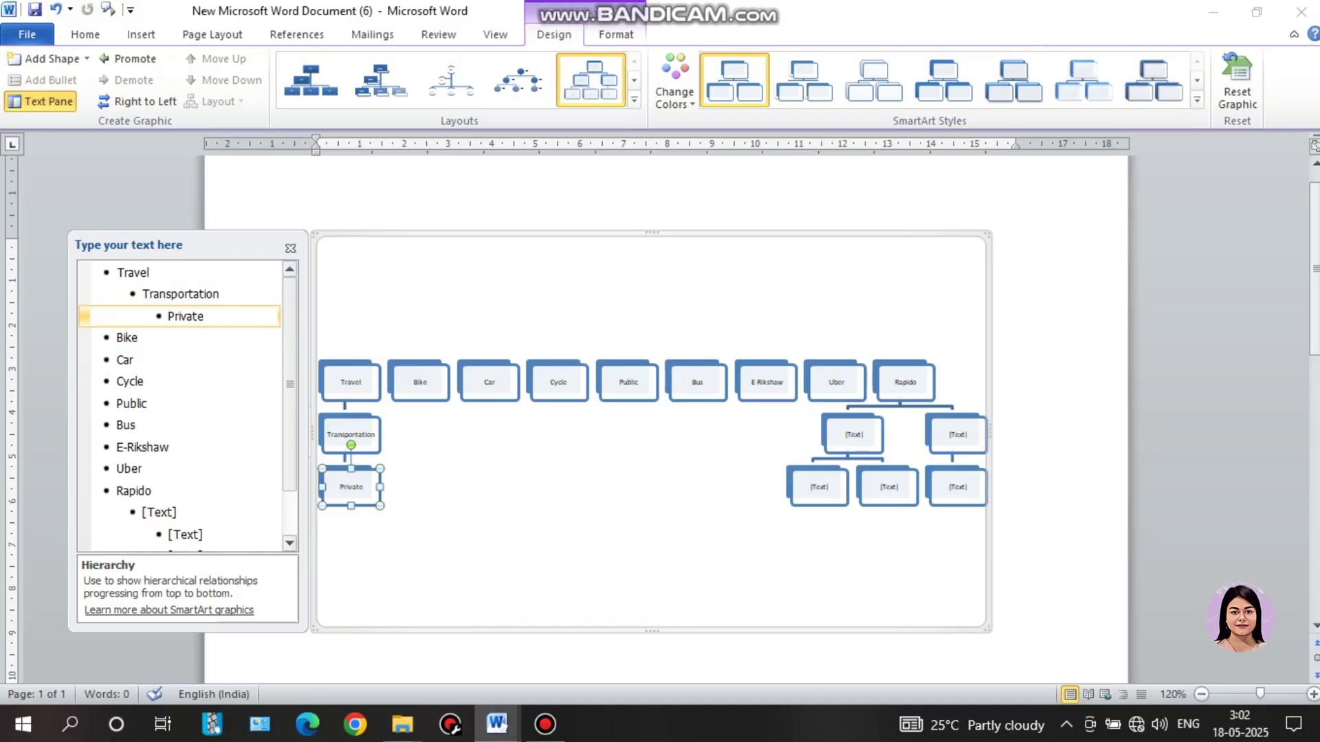
# Demote Bike, Car and Cycle three levels each so that they sit under Private in the SmartArt outline.
pyautogui.click(117, 338)
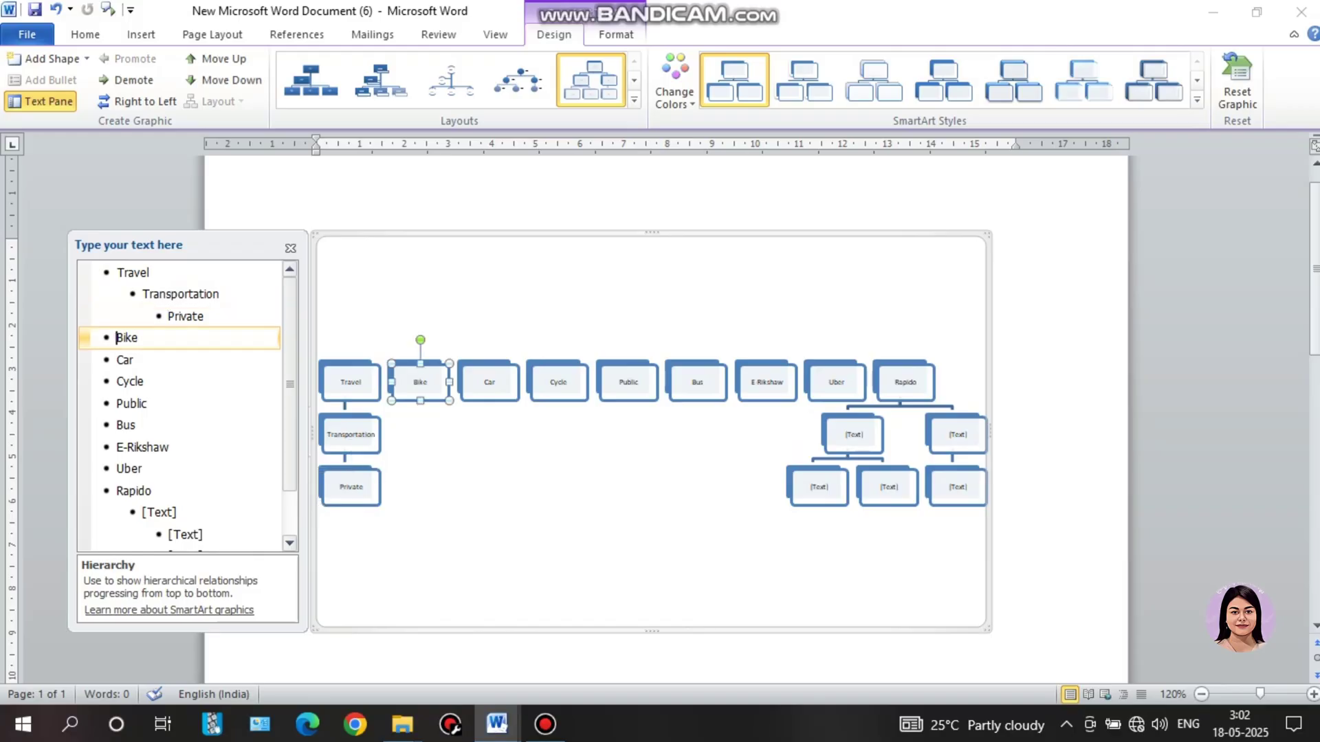
pyautogui.press('Tab')
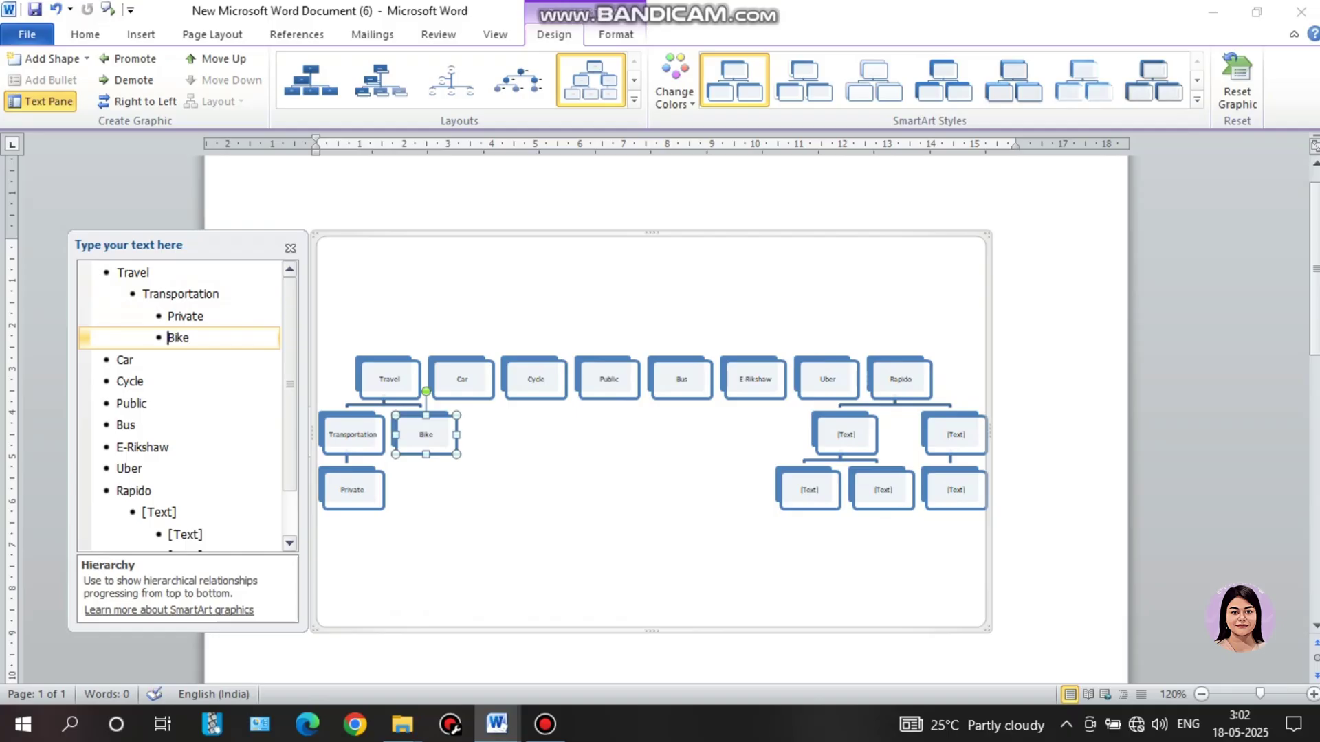
pyautogui.press('Tab')
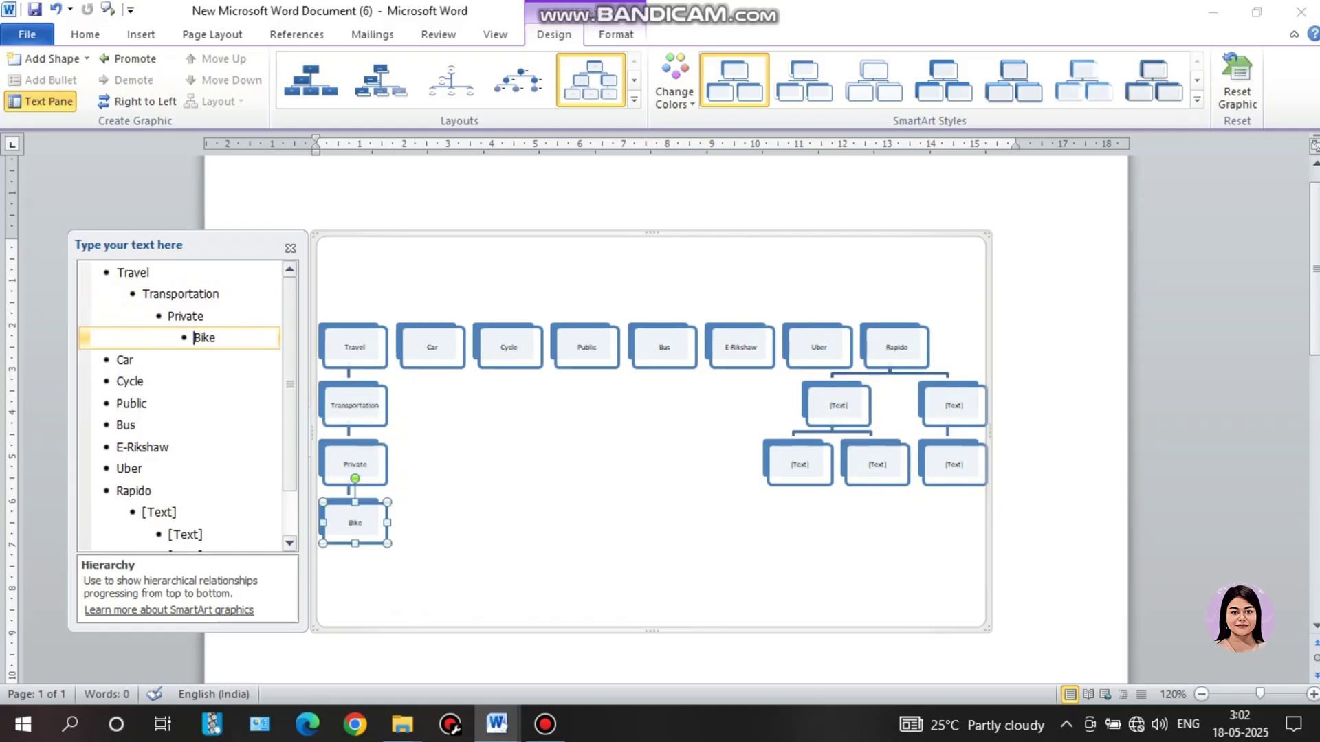
pyautogui.press('Down')
pyautogui.press('Tab')
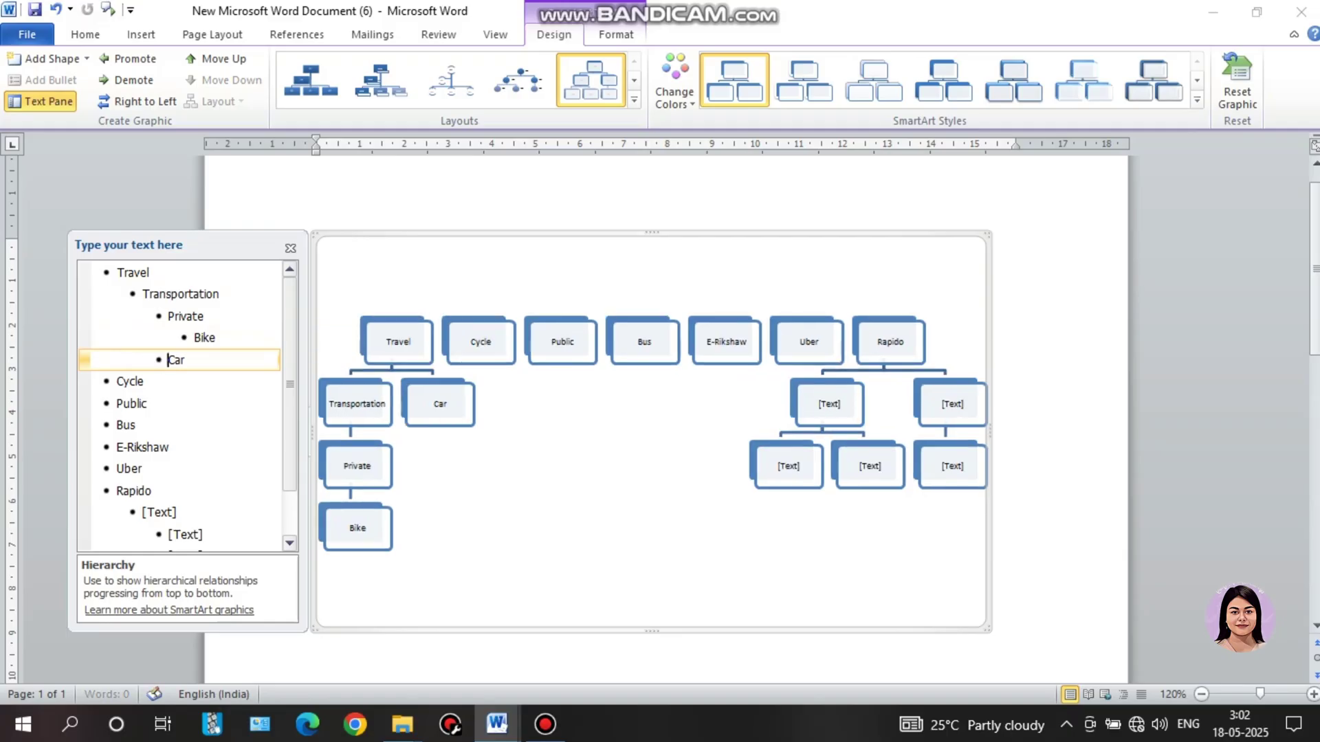
pyautogui.press('Tab')
pyautogui.press('Tab')
pyautogui.press('Down')
pyautogui.press('Tab')
pyautogui.press('Tab')
pyautogui.press('Tab')
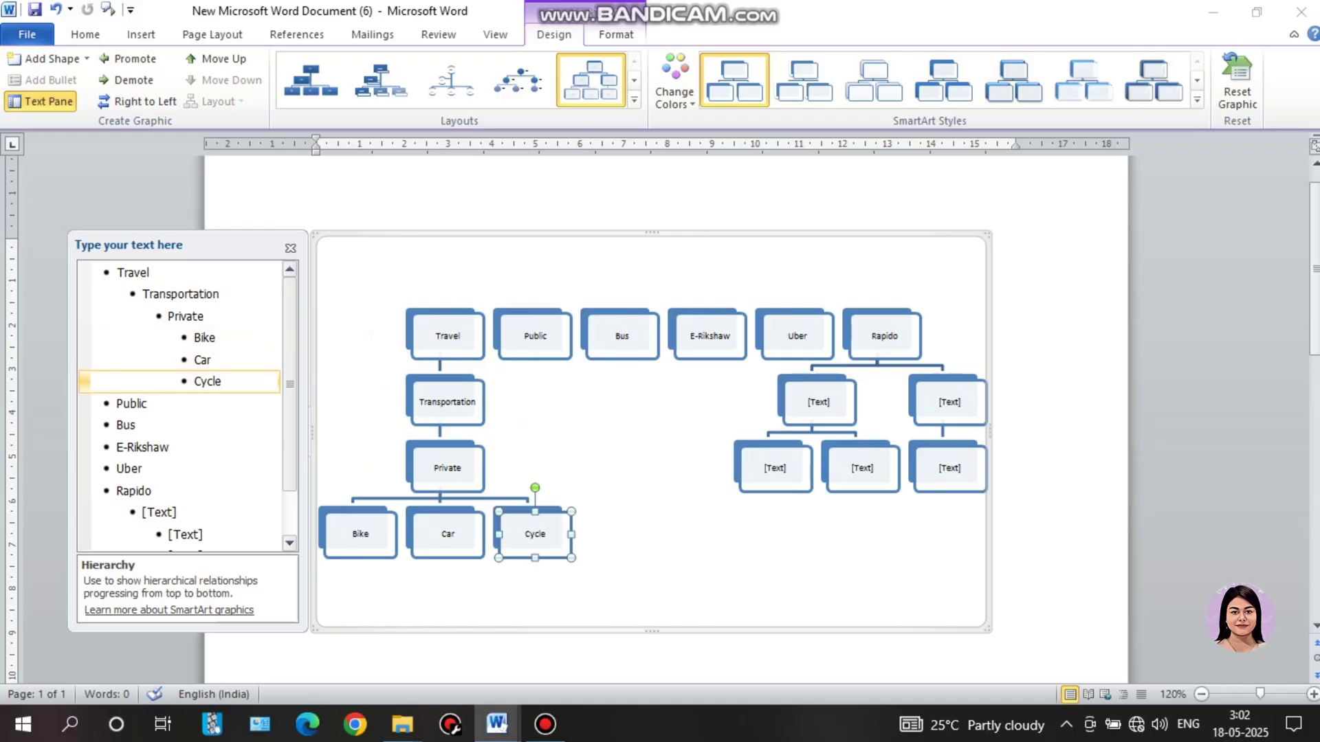
# Demote Public two levels so it sits under Transportation alongside Private, and Bus three levels so it sits under Public.
pyautogui.click(117, 403)
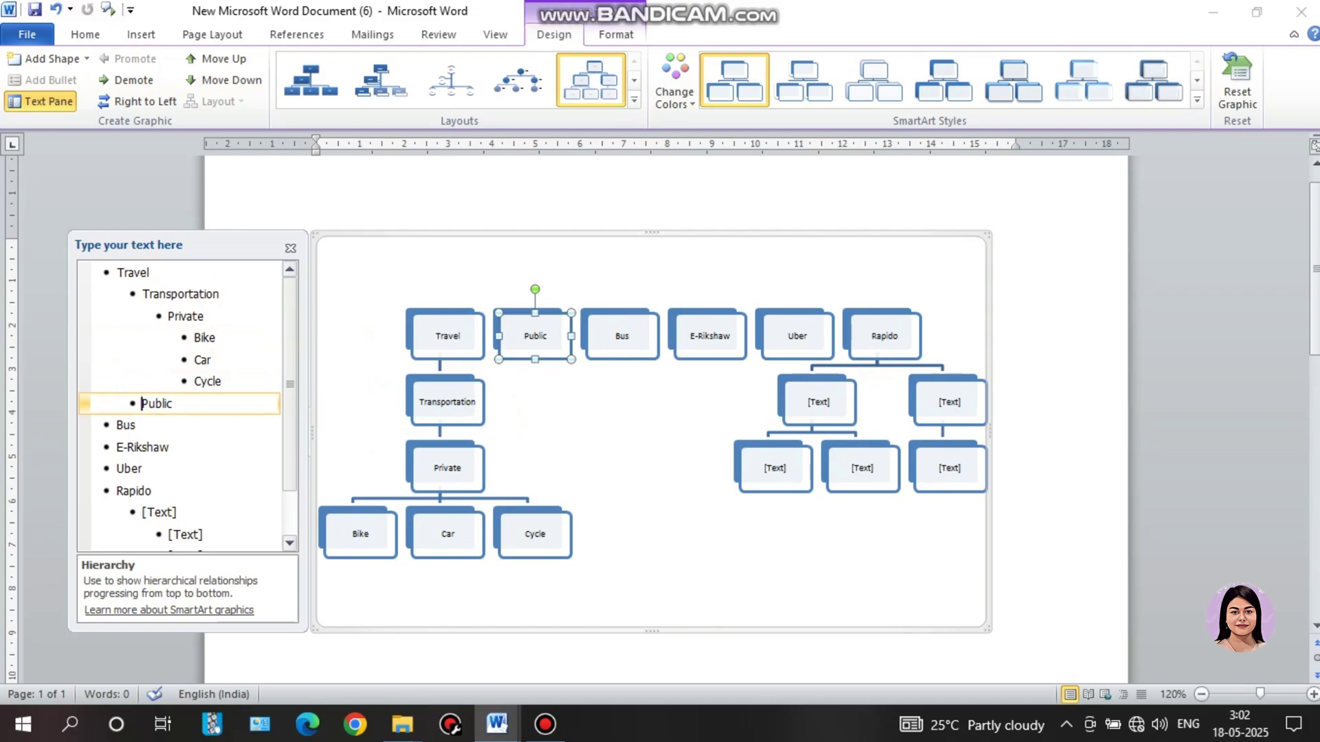
pyautogui.press('Tab')
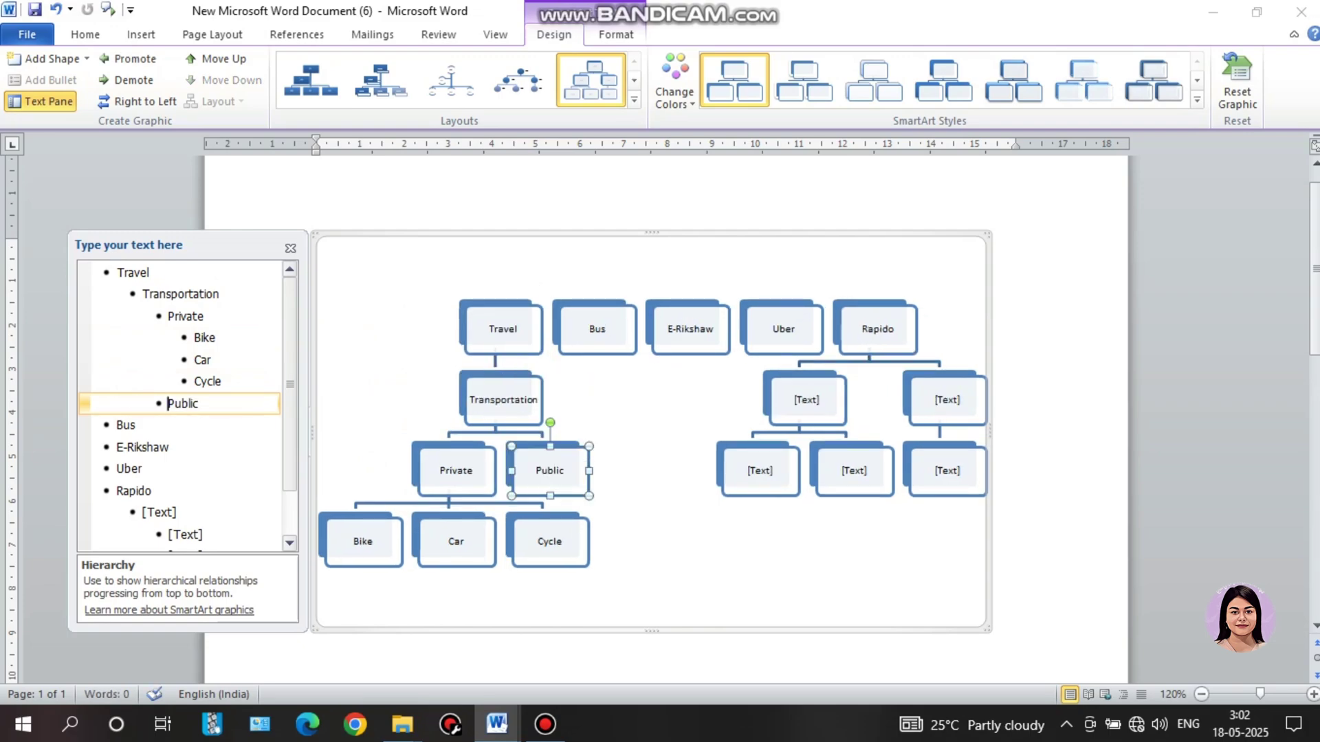
pyautogui.click(588, 328)
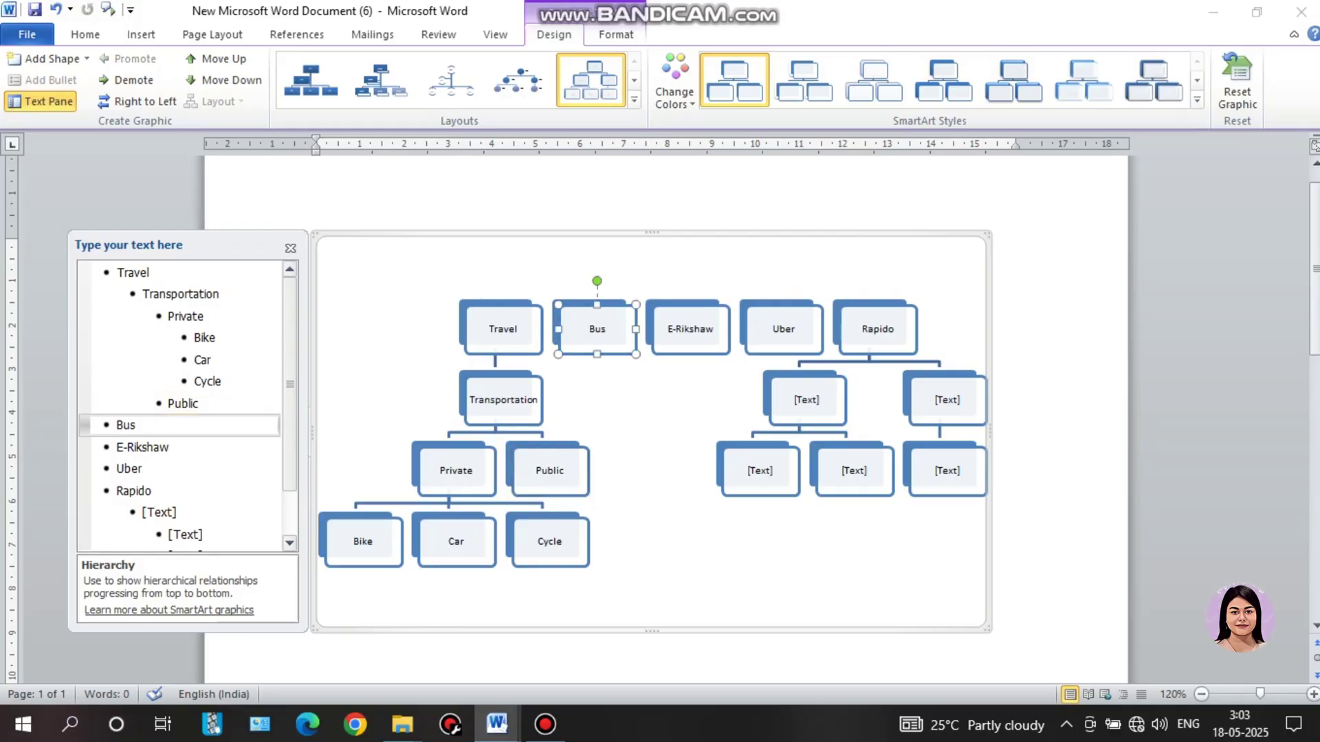
pyautogui.press('Tab')
pyautogui.press('Tab')
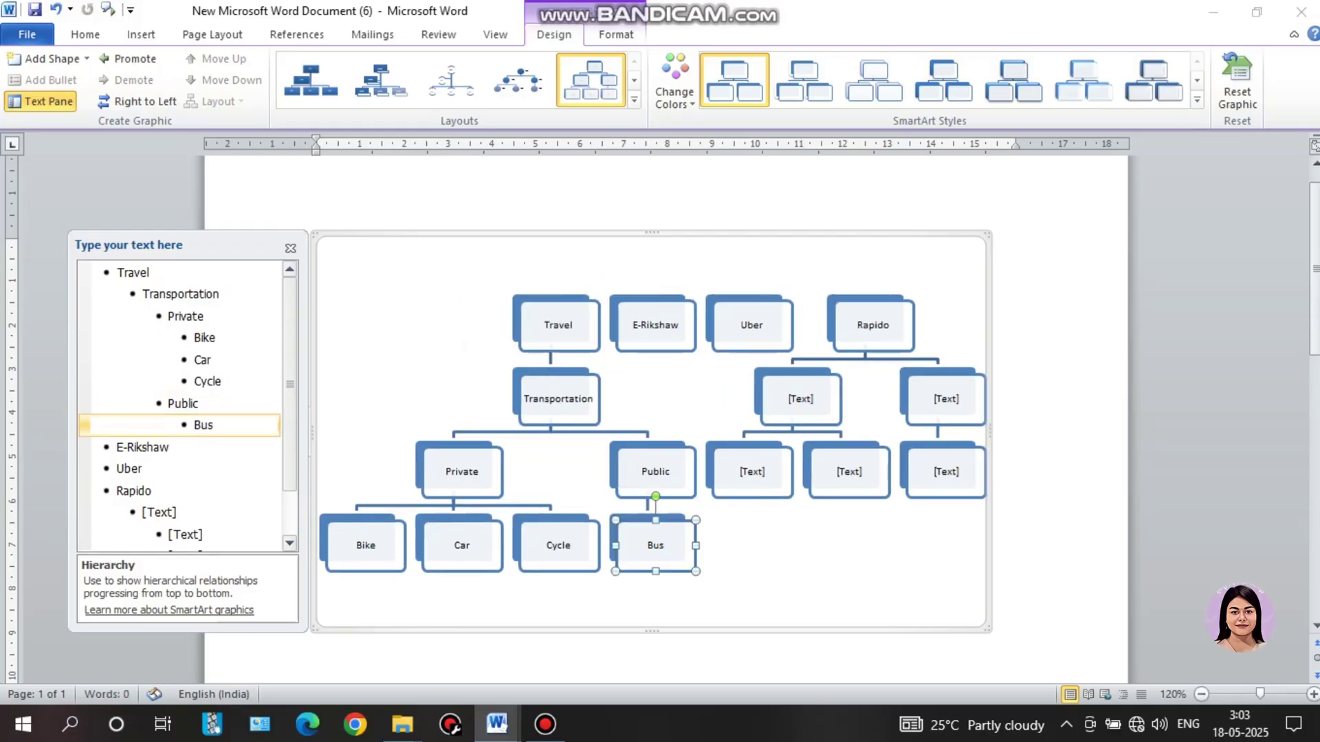